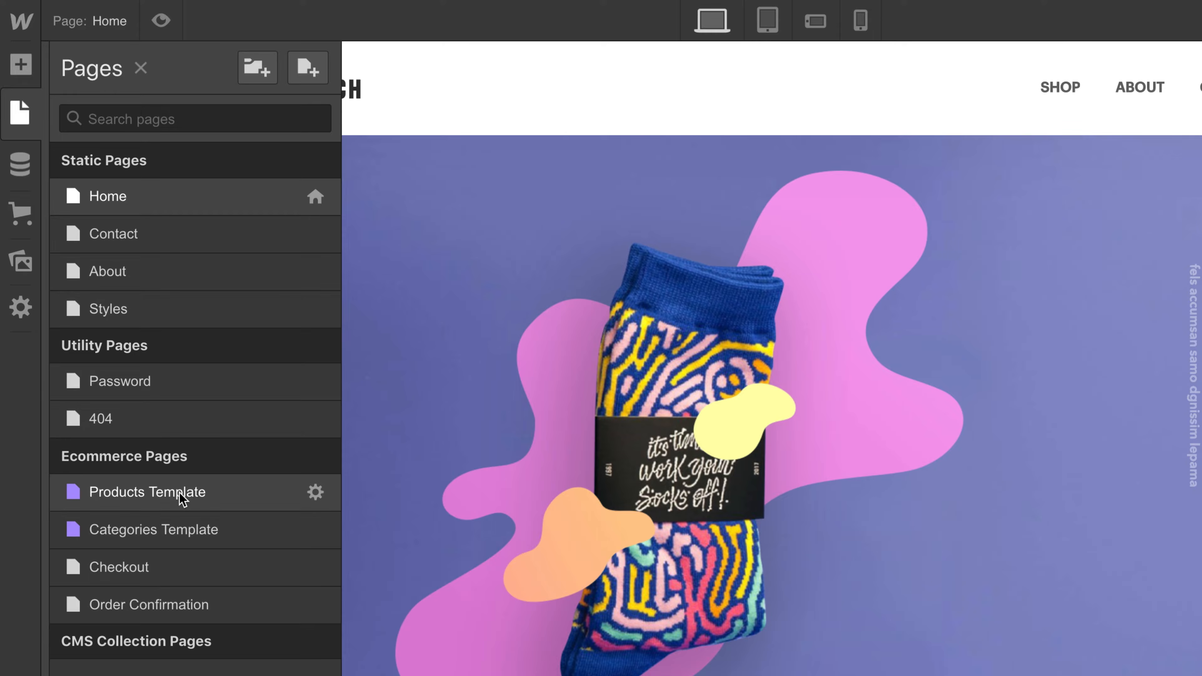
- Open the Products Template page and place the Main navigation symbol at the start of its body
{"action": "left_click", "coordinate": [180, 493]}
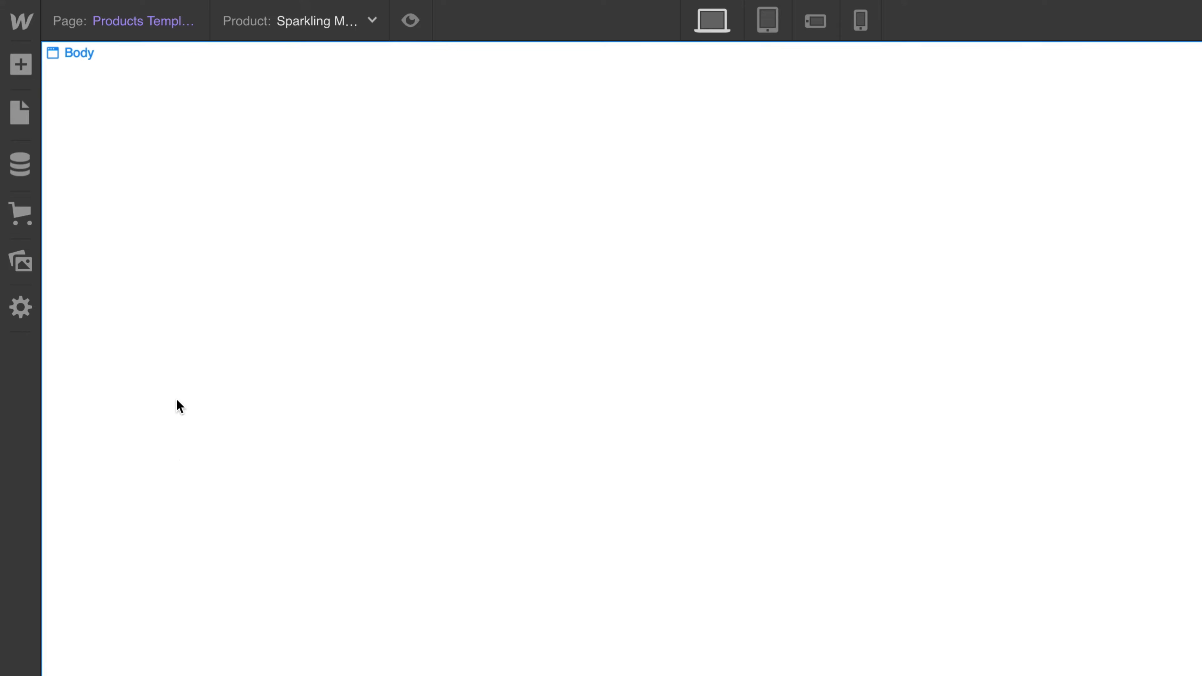
{"action": "left_click", "coordinate": [27, 66]}
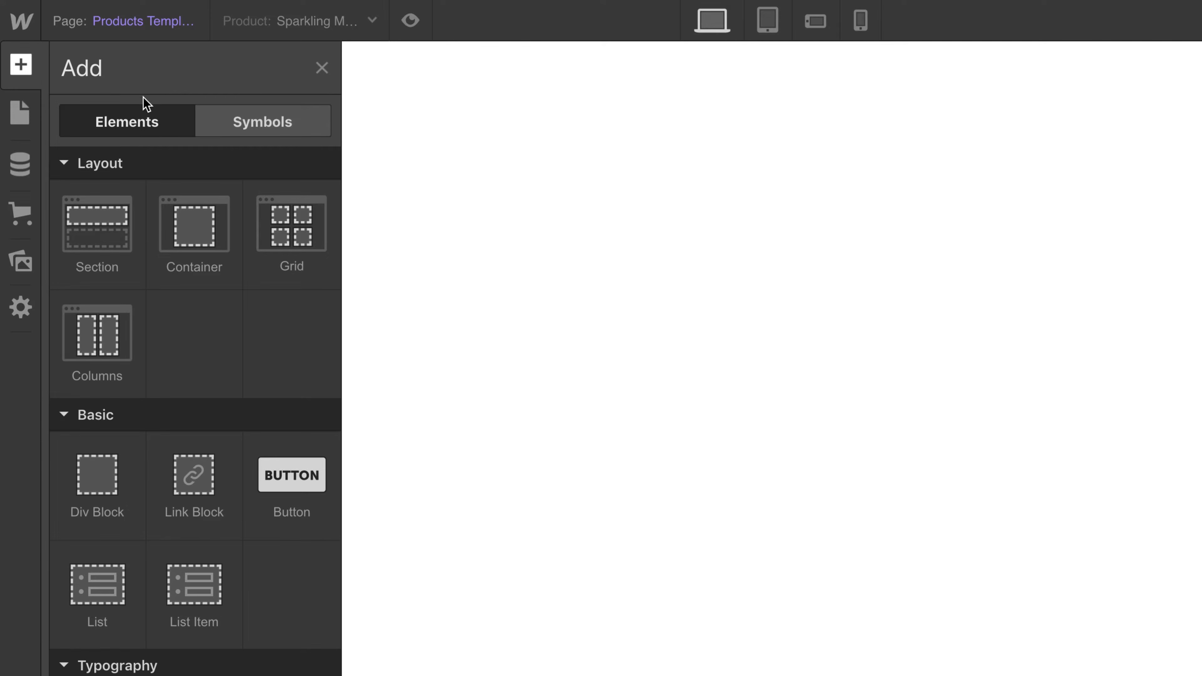
{"action": "left_click", "coordinate": [221, 126]}
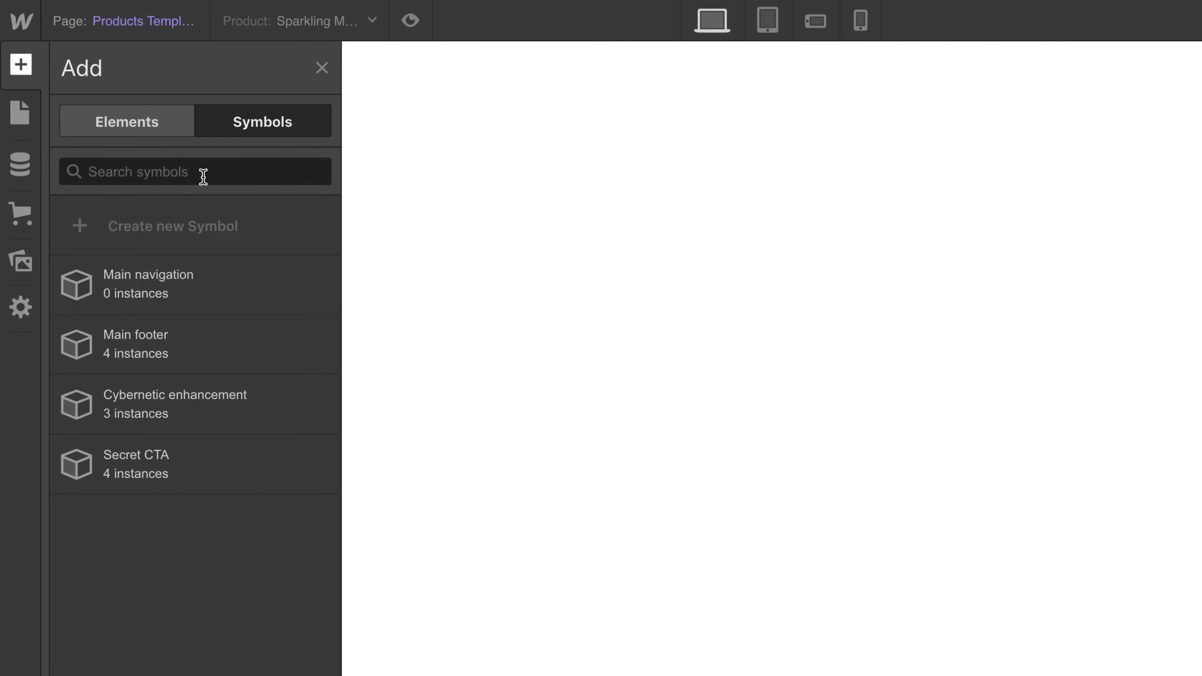
{"action": "left_click_drag", "start_coordinate": [148, 277], "coordinate": [294, 160]}
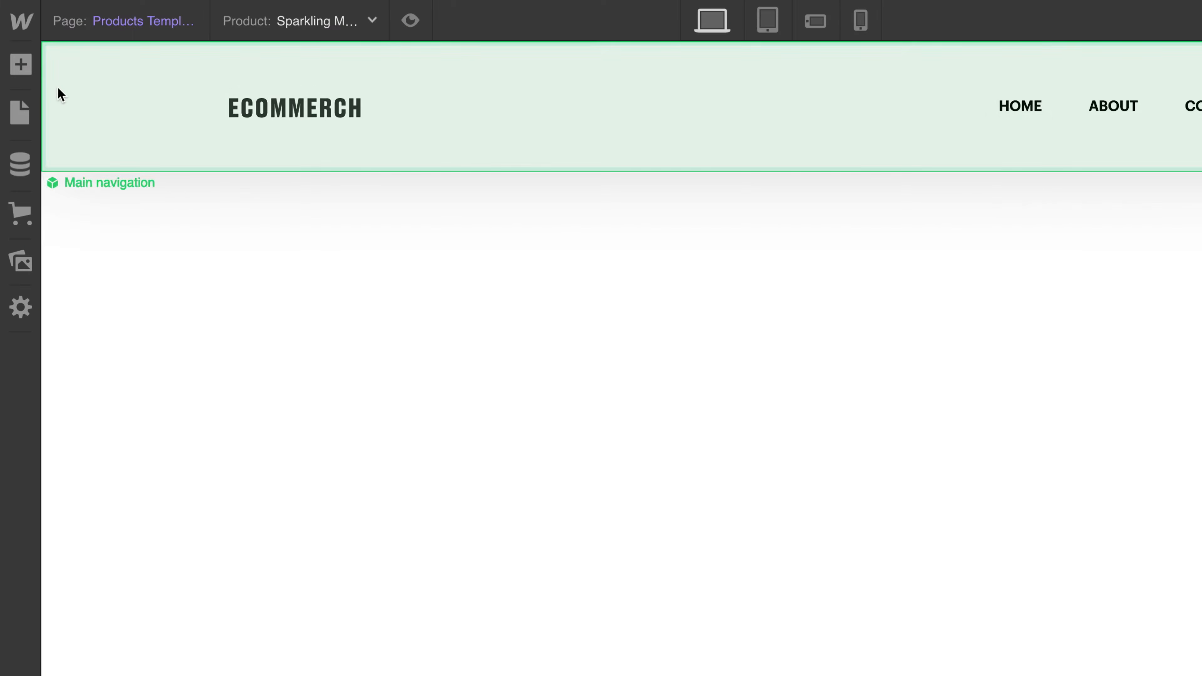
- Add a grid below the navigation and delete its second row, leaving two 1fr columns and one Auto row
{"action": "left_click", "coordinate": [20, 64]}
{"action": "left_click_drag", "start_coordinate": [253, 218], "coordinate": [314, 255]}
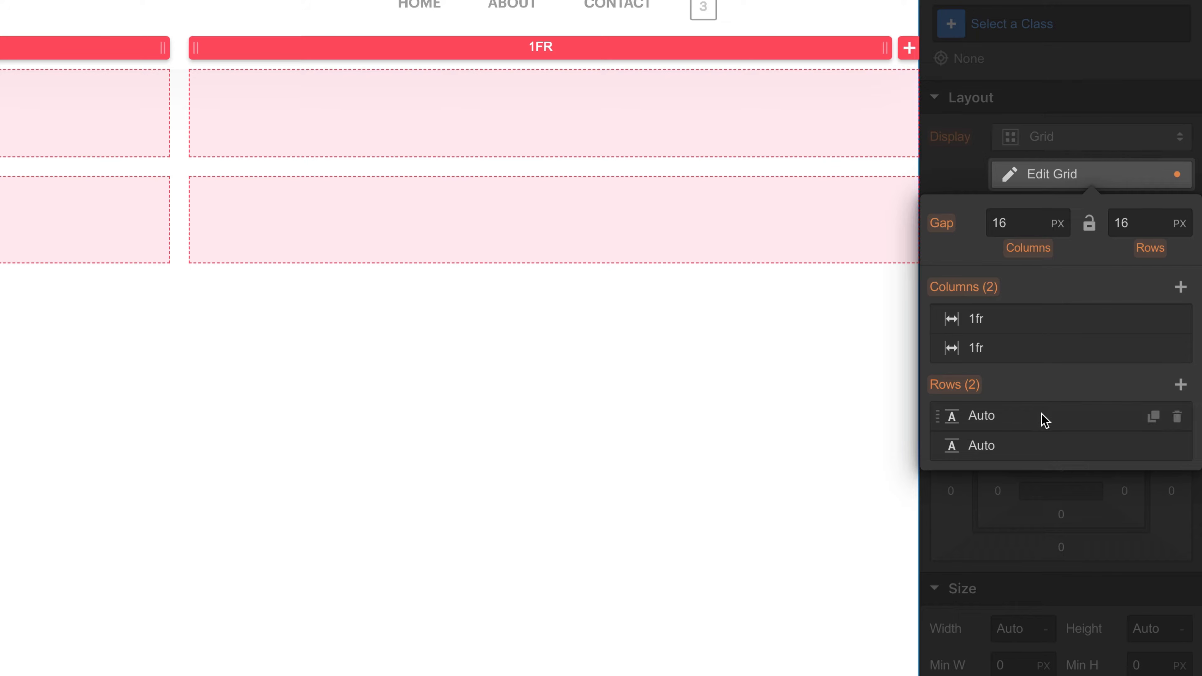
{"action": "mouse_move", "coordinate": [1043, 439]}
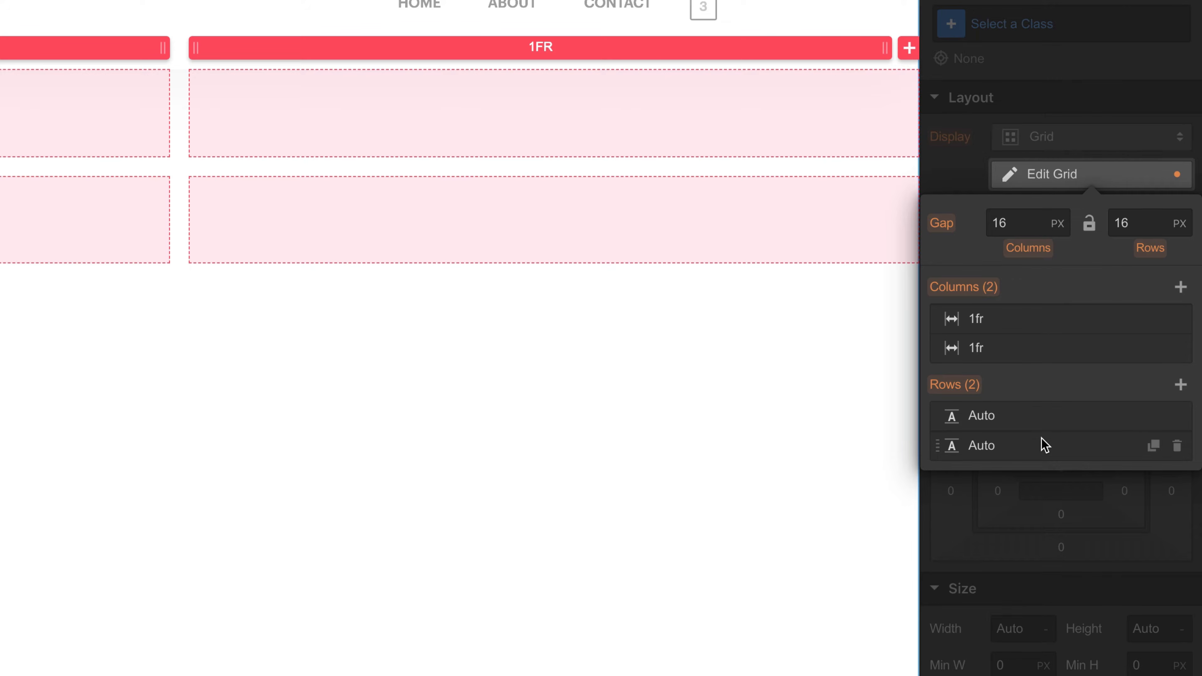
{"action": "left_click", "coordinate": [1177, 445]}
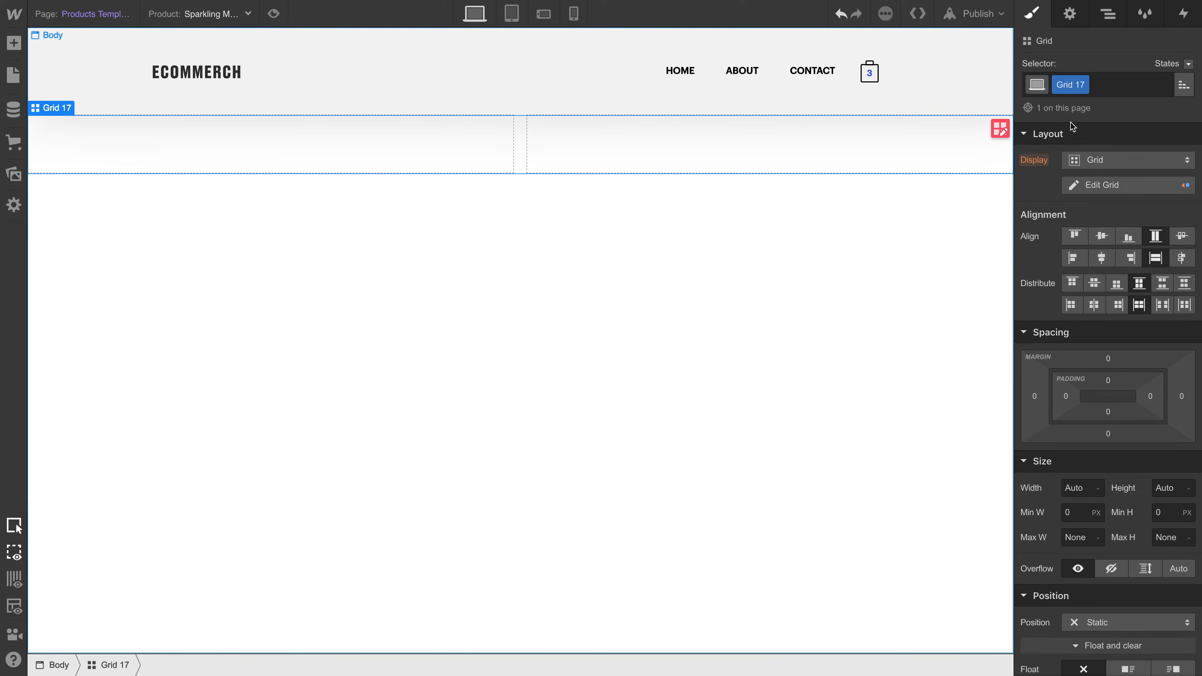
- Rename the grid's class to "Product grid" and set its minimum height to 80 VH
{"action": "double_click", "coordinate": [1062, 84]}
{"action": "type", "text": "Product grid"}
{"action": "key", "text": "Return"}
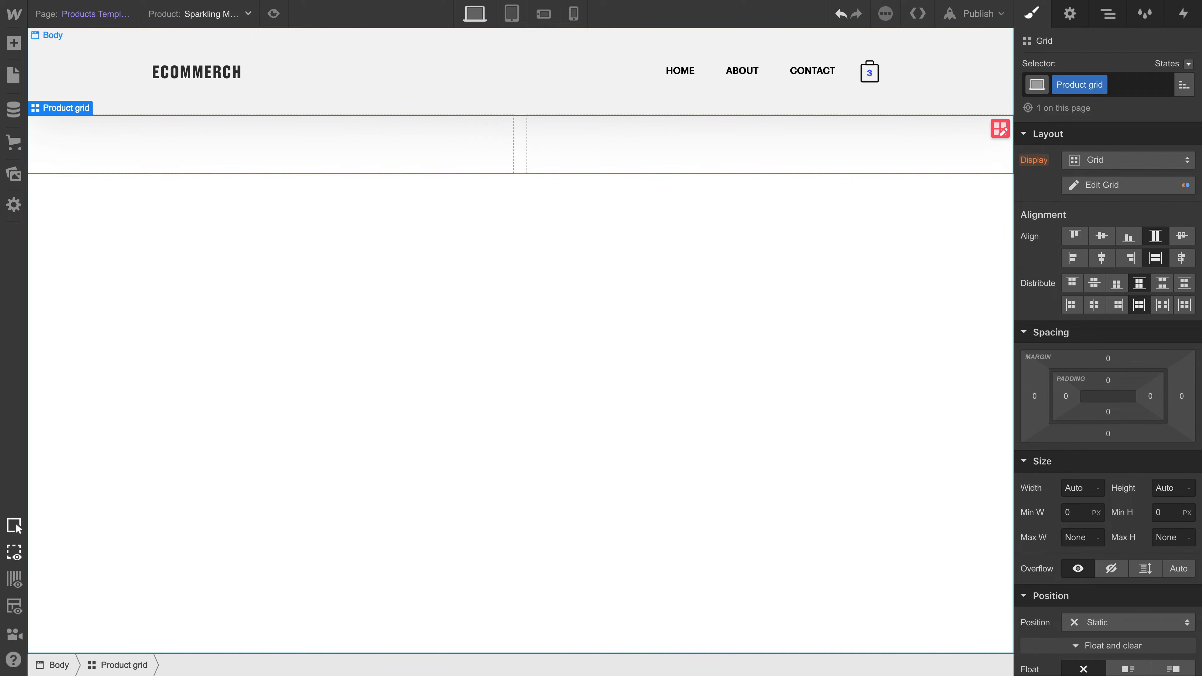
{"action": "left_click", "coordinate": [1179, 520]}
{"action": "type", "text": "80vh"}
{"action": "key", "text": "Return"}
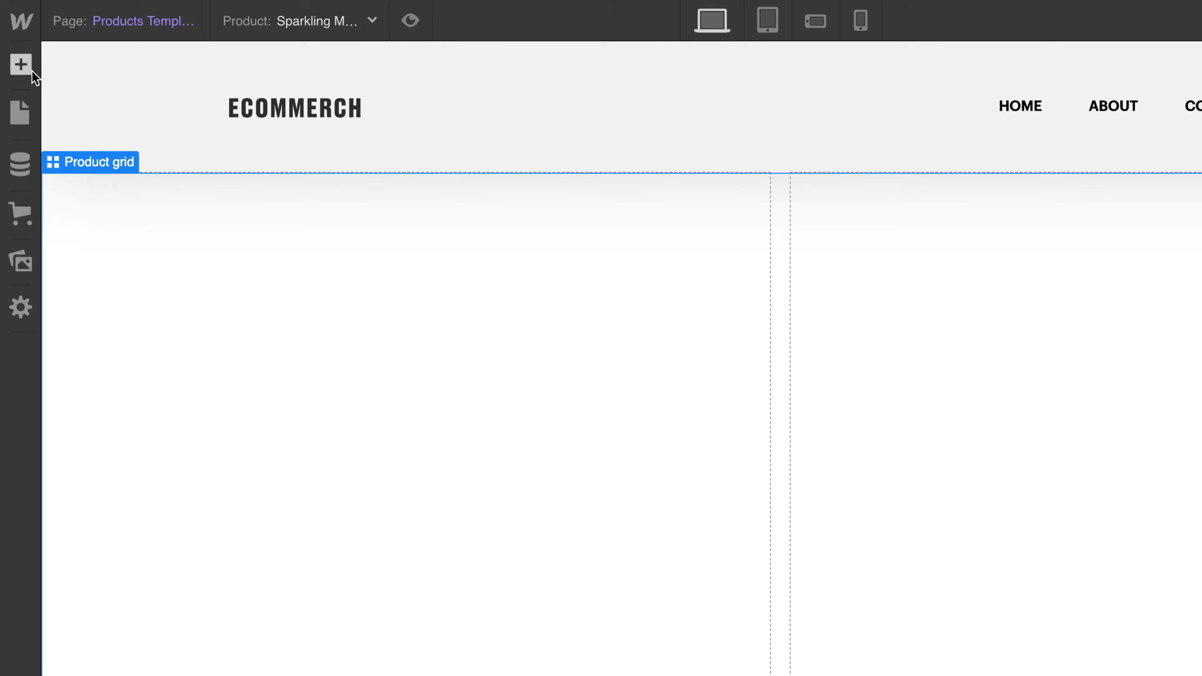
- Add a div block to the first cell of the product grid and give it the class "Product image"
{"action": "left_click", "coordinate": [21, 47]}
{"action": "left_click_drag", "start_coordinate": [99, 468], "coordinate": [246, 462]}
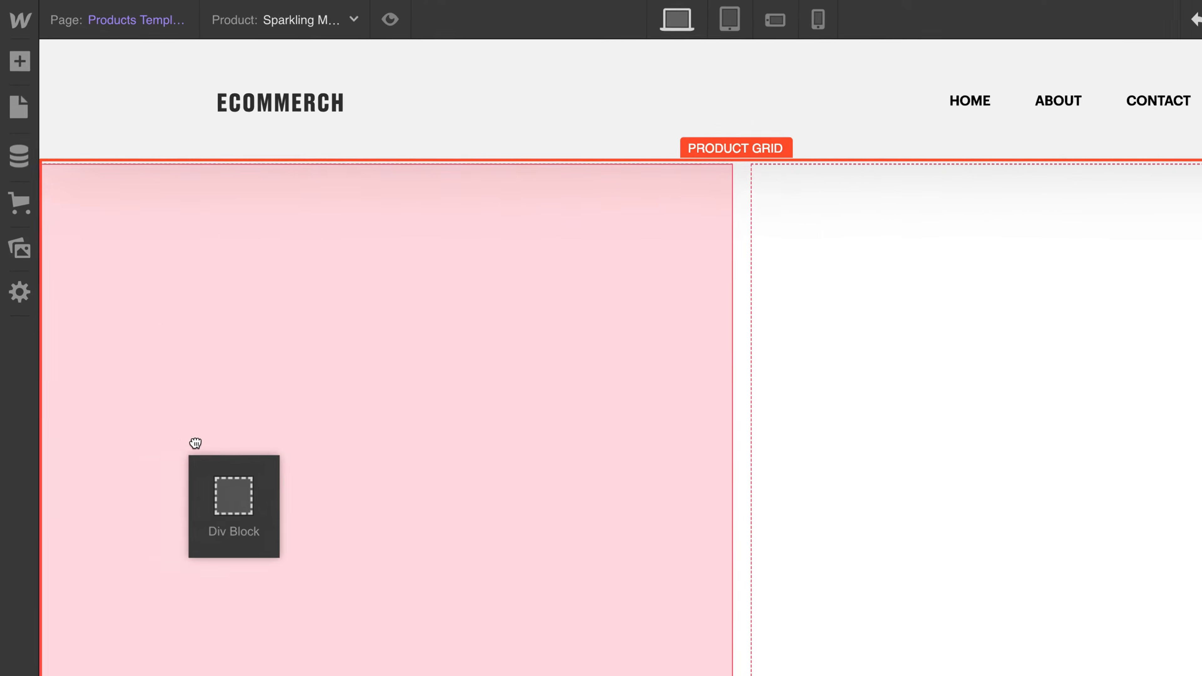
{"action": "left_click_drag", "start_coordinate": [178, 335], "coordinate": [177, 338]}
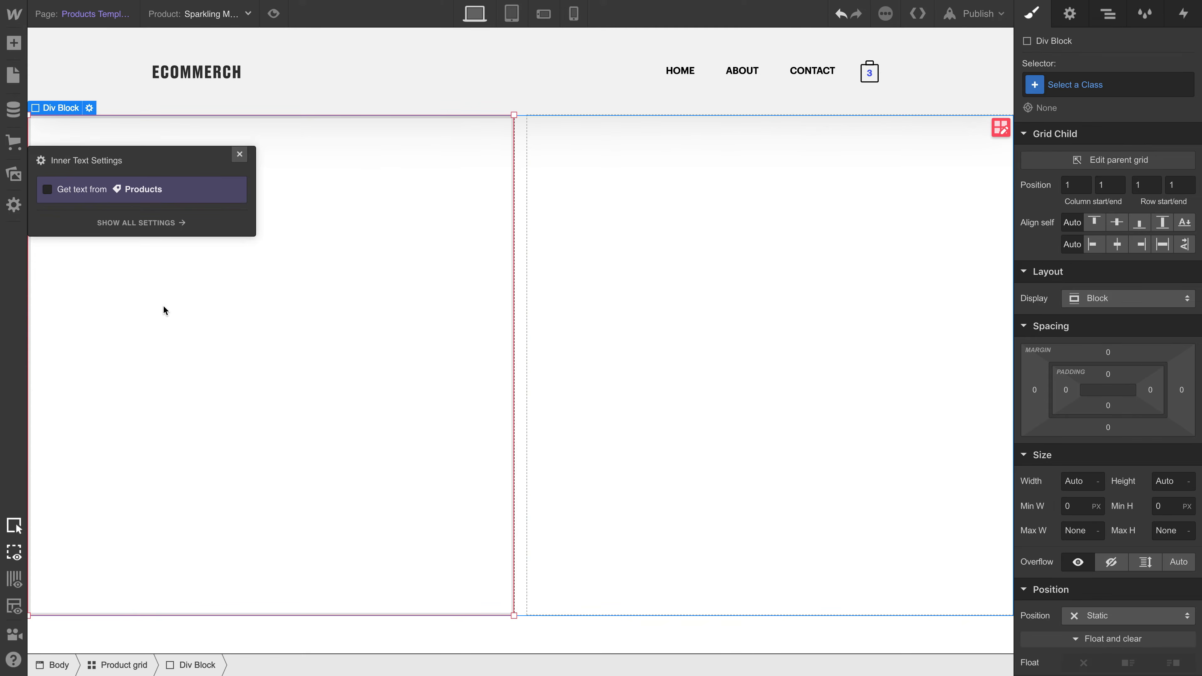
{"action": "left_click", "coordinate": [1060, 89]}
{"action": "type", "text": "Product image"}
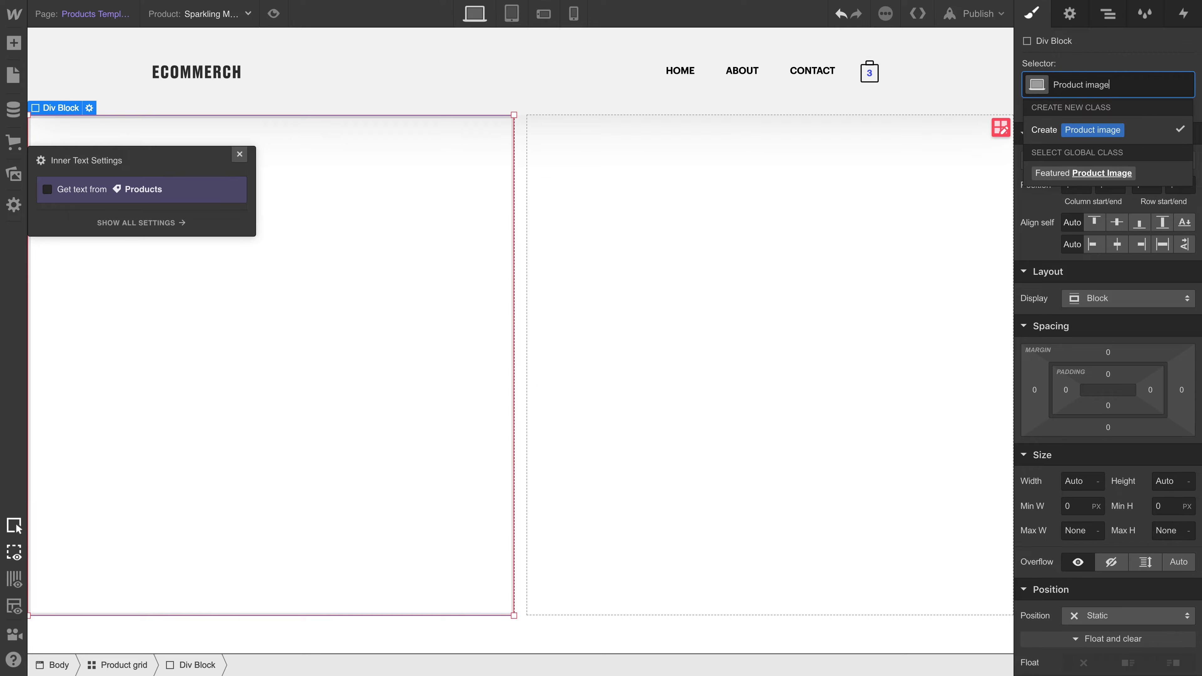
{"action": "key", "text": "Return"}
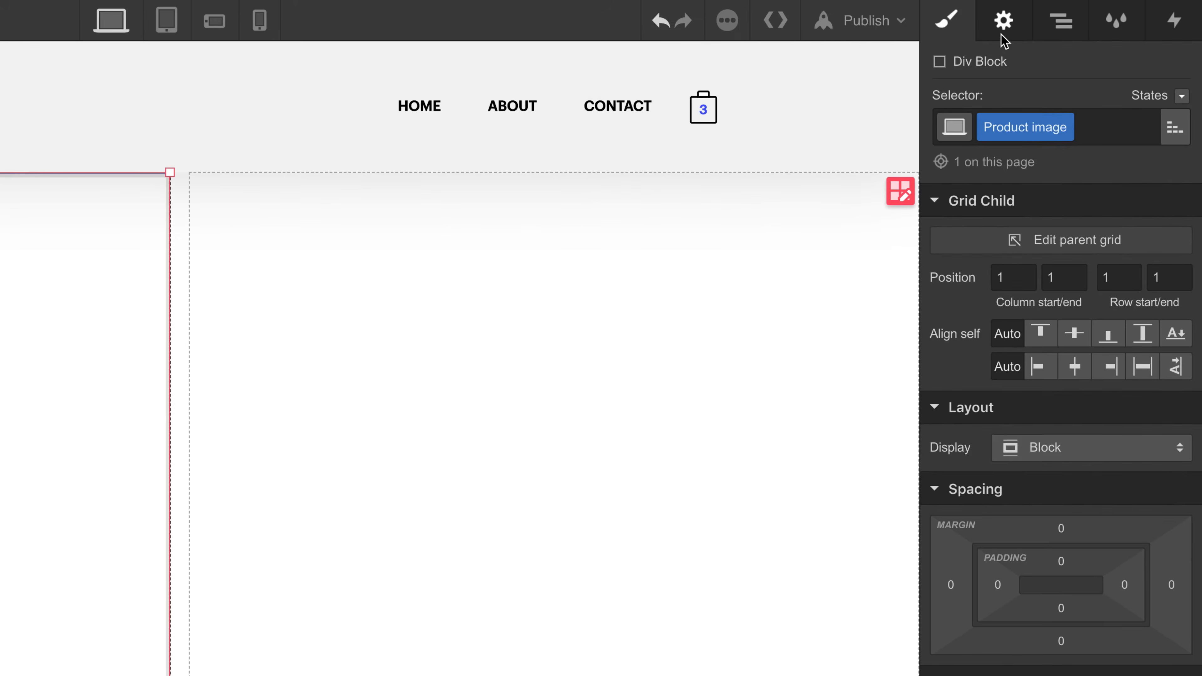
- Bind the Product image div's background image to the Main Image field from Products
{"action": "left_click", "coordinate": [1069, 24]}
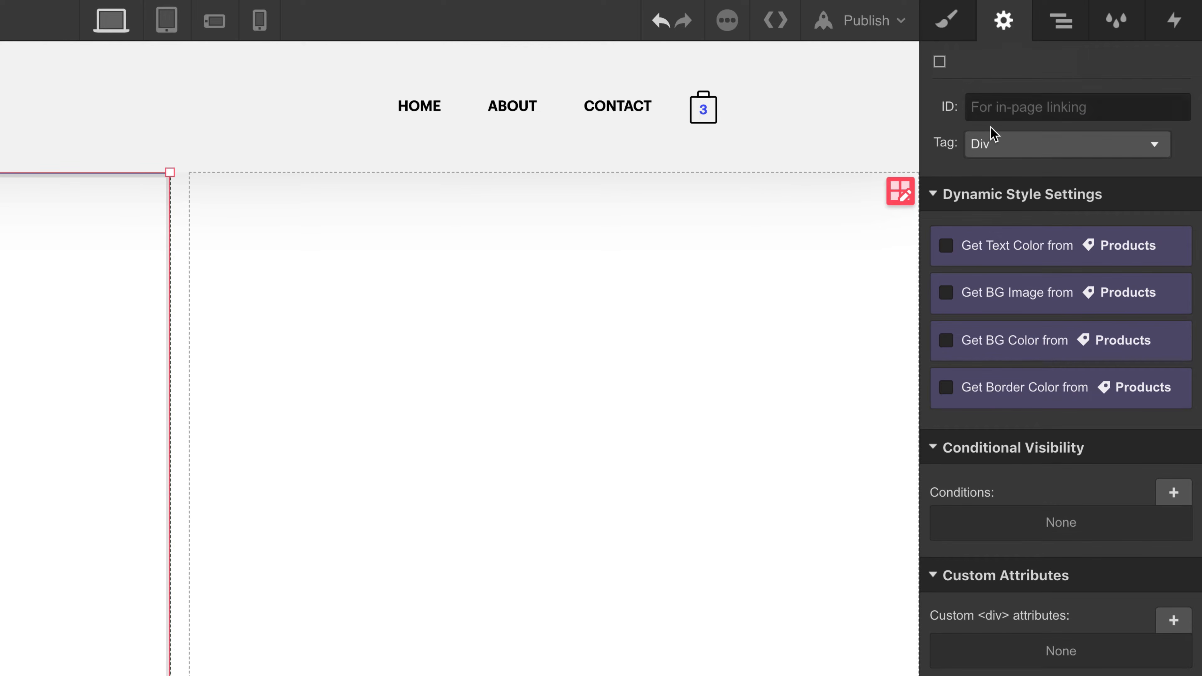
{"action": "left_click", "coordinate": [946, 292]}
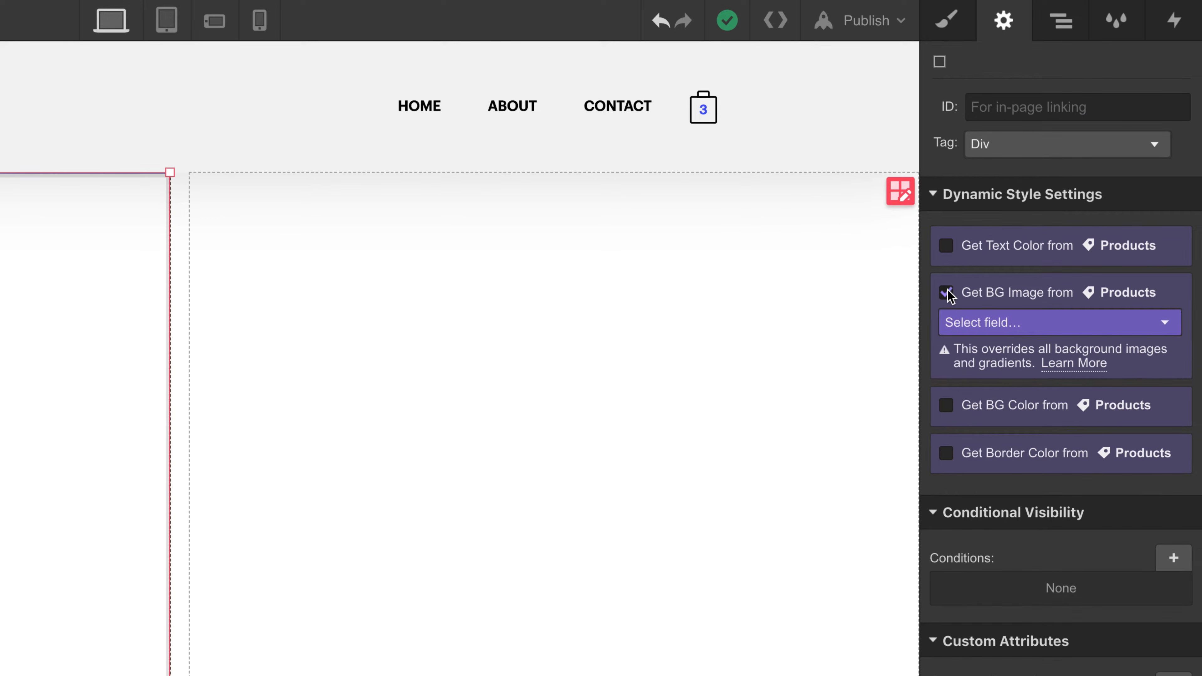
{"action": "left_click", "coordinate": [976, 326]}
{"action": "left_click", "coordinate": [992, 367]}
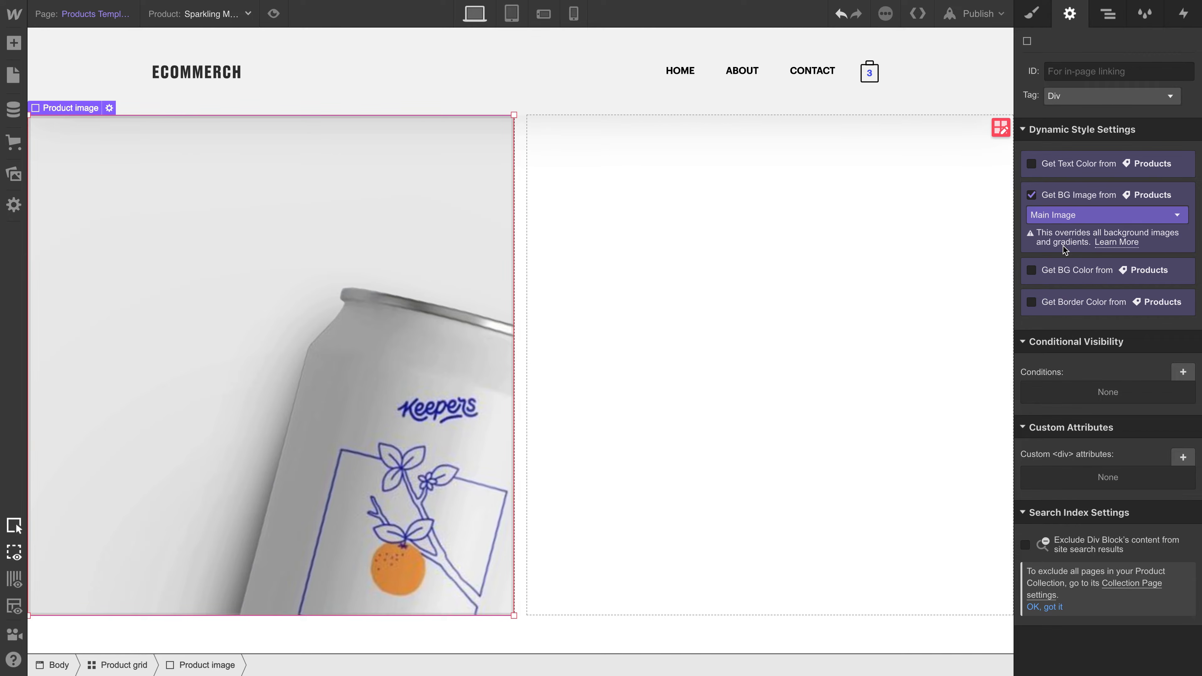
- Add a background image style to the Product image div with size Cover, position centred at 50% / 50%, and no tiling
{"action": "left_click", "coordinate": [1024, 19]}
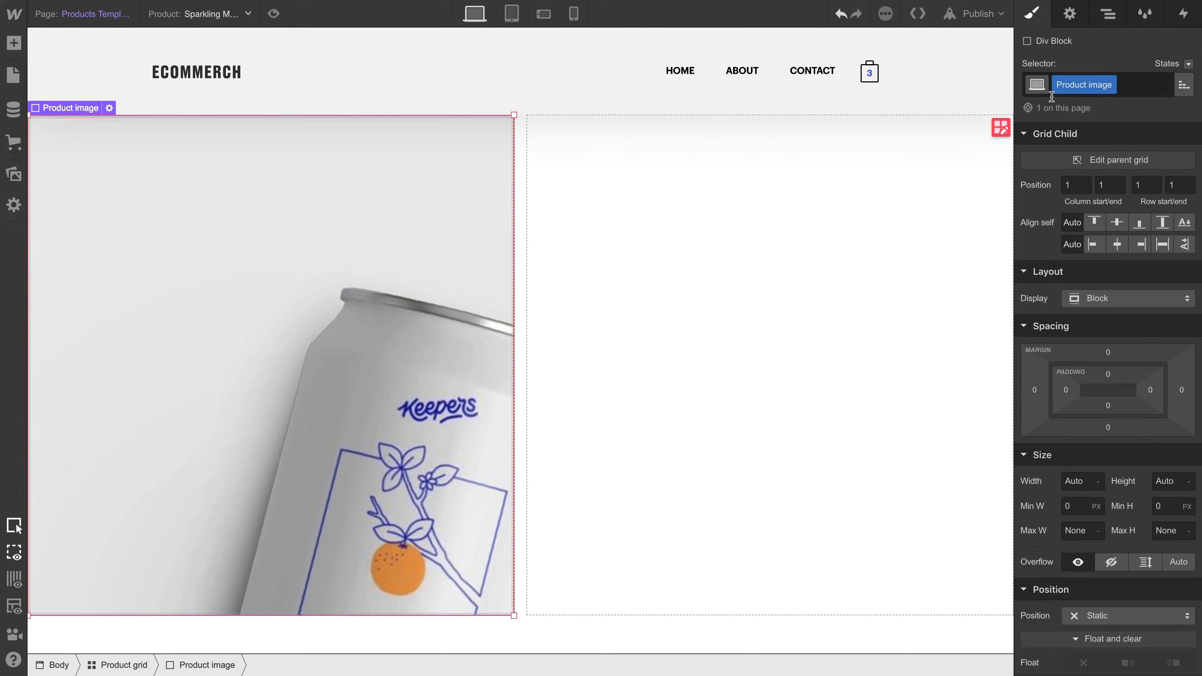
{"action": "scroll", "coordinate": [1062, 183], "scroll_direction": "down", "scroll_amount": 10}
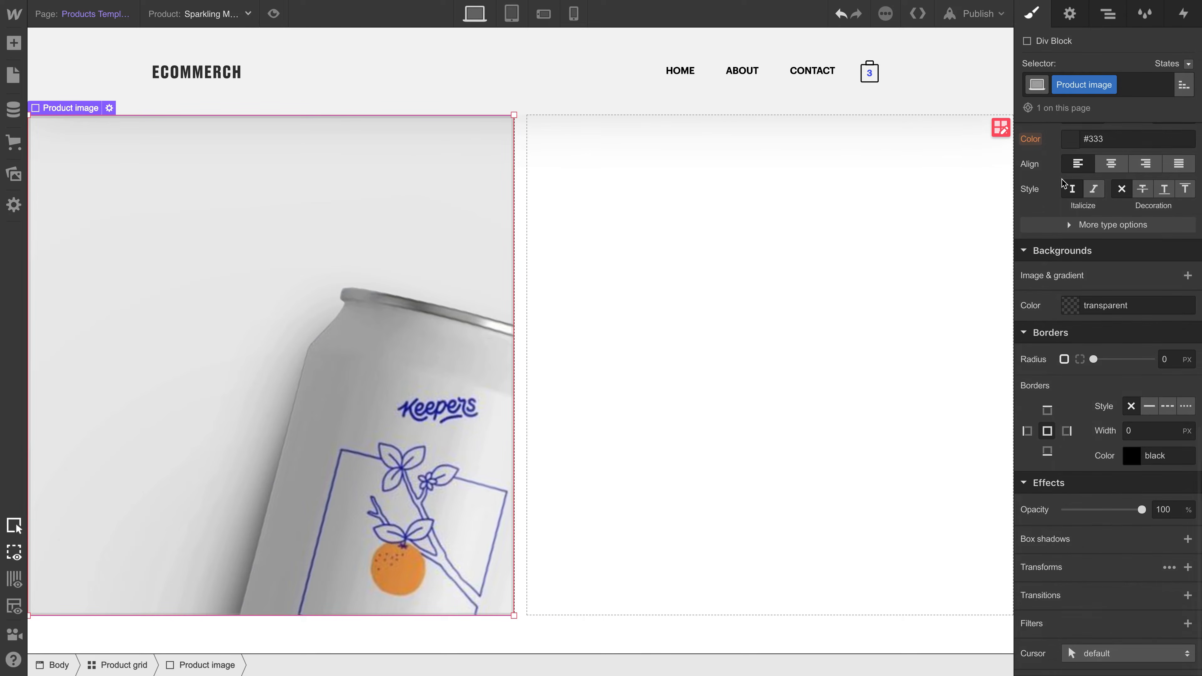
{"action": "left_click", "coordinate": [1187, 275]}
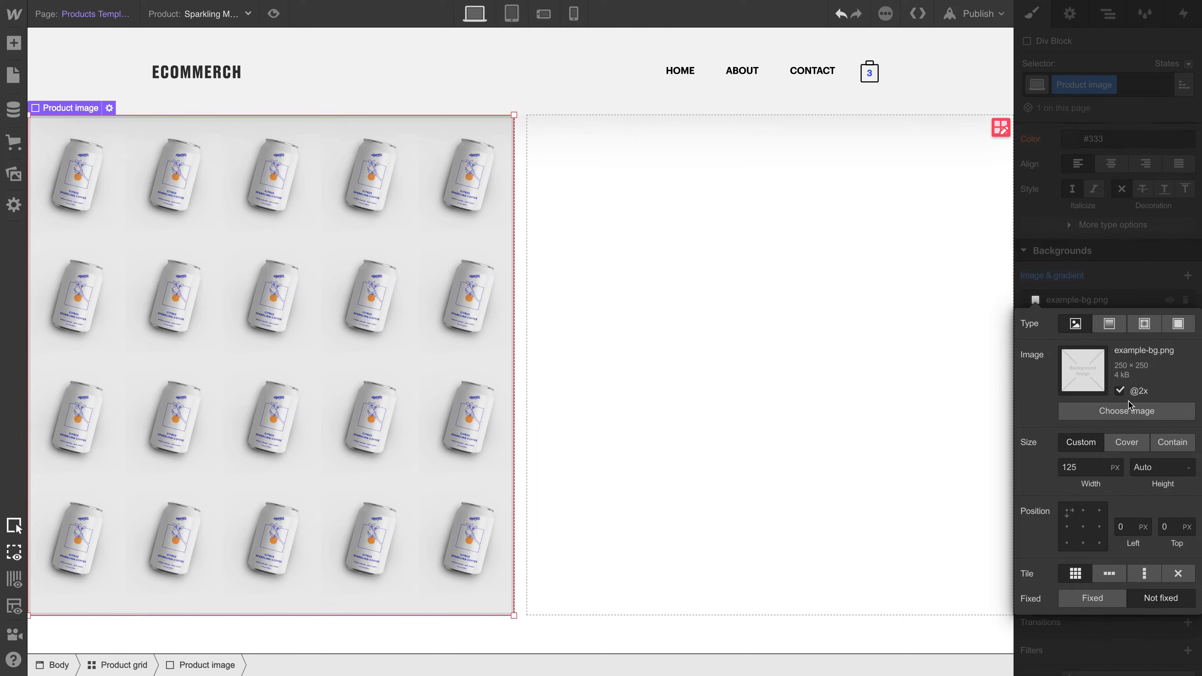
{"action": "left_click", "coordinate": [1124, 442]}
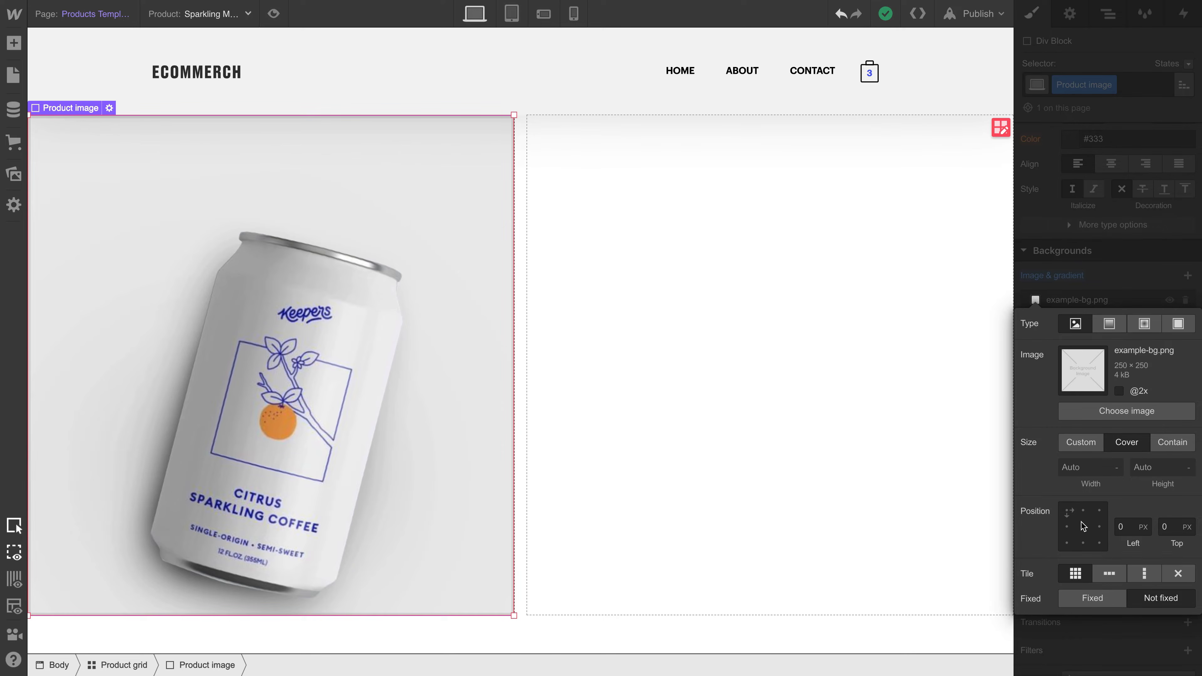
{"action": "left_click", "coordinate": [1082, 526]}
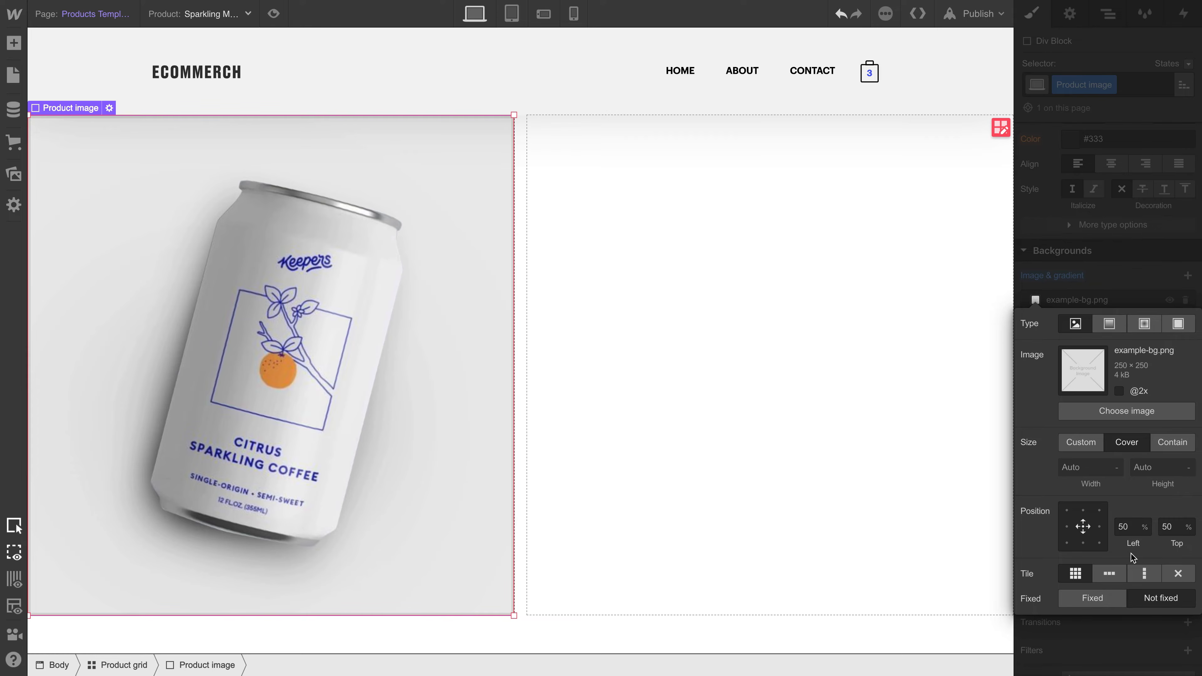
{"action": "left_click", "coordinate": [1179, 579]}
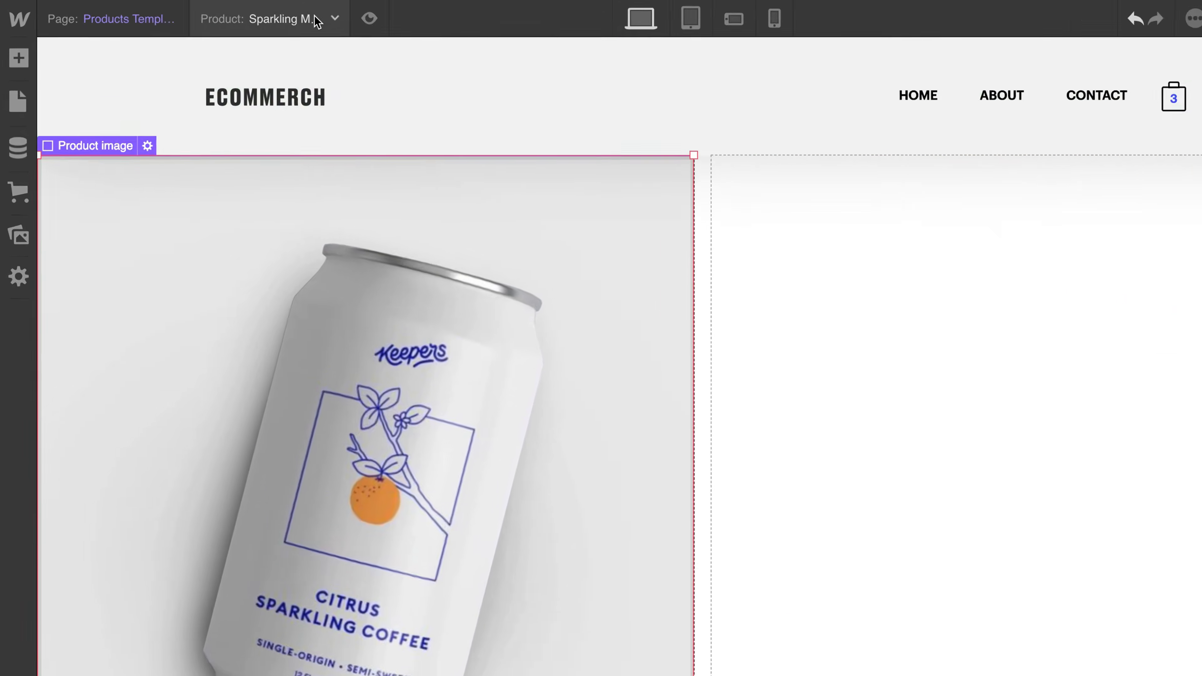
- Preview the template with different products, including Fluffy Socks and Monster Shirts, ending on Choco Flow
{"action": "left_click", "coordinate": [231, 14]}
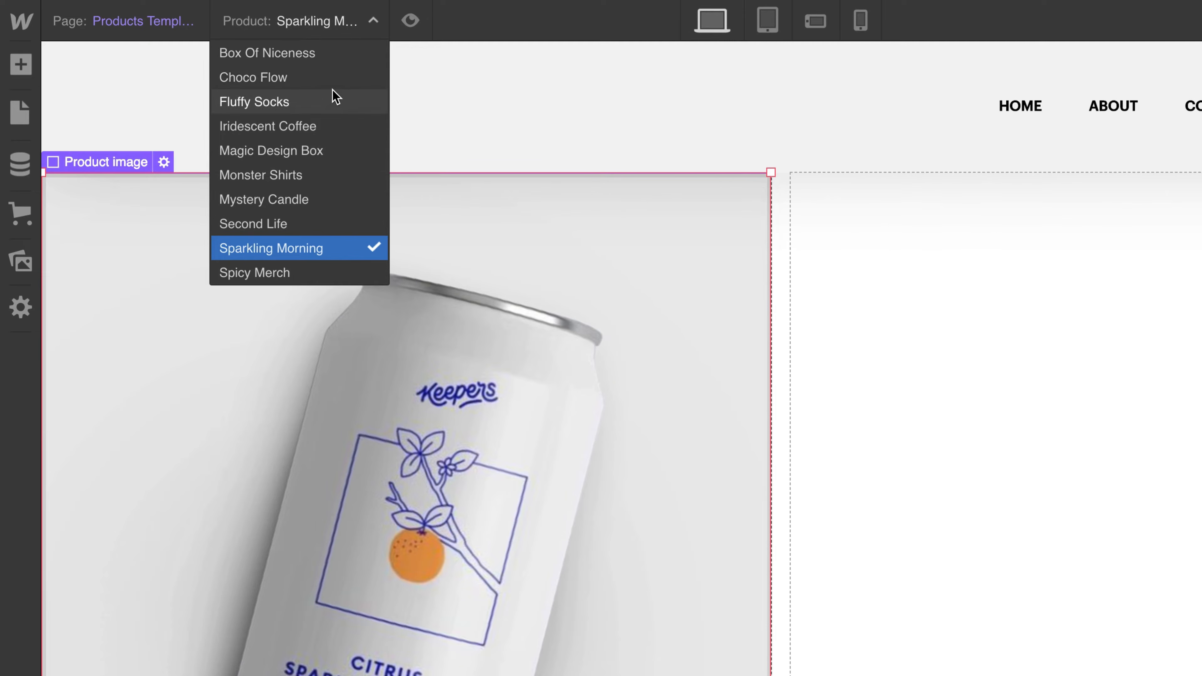
{"action": "left_click", "coordinate": [333, 100]}
{"action": "left_click", "coordinate": [337, 30]}
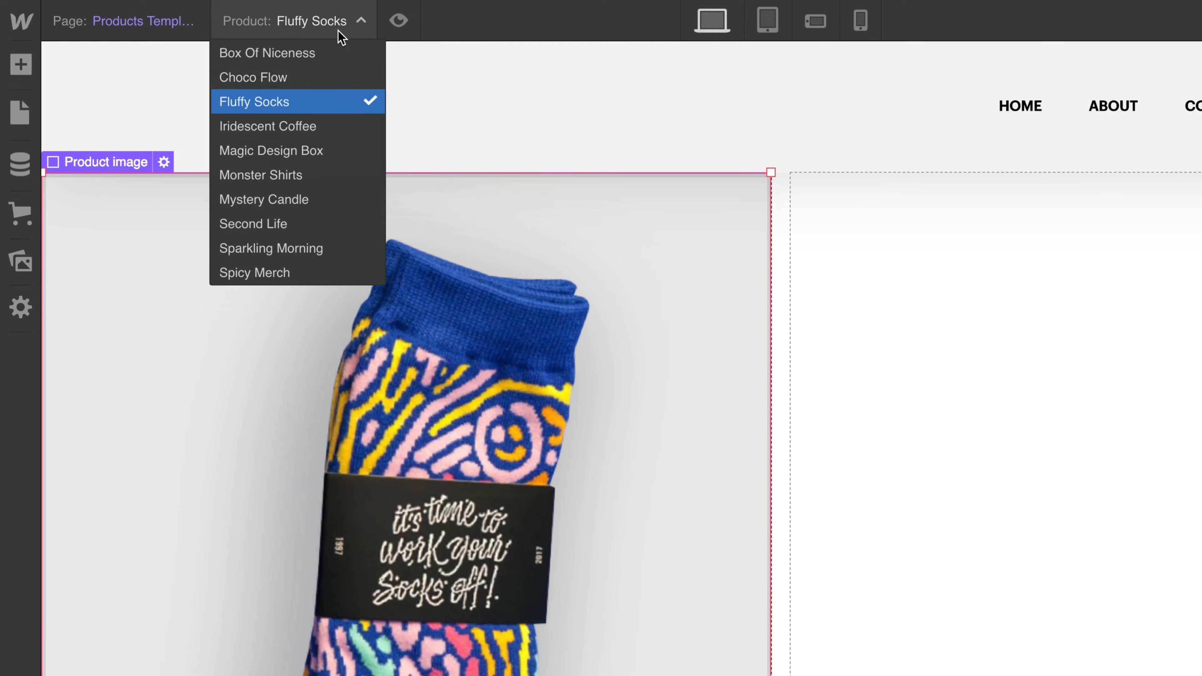
{"action": "left_click", "coordinate": [327, 172]}
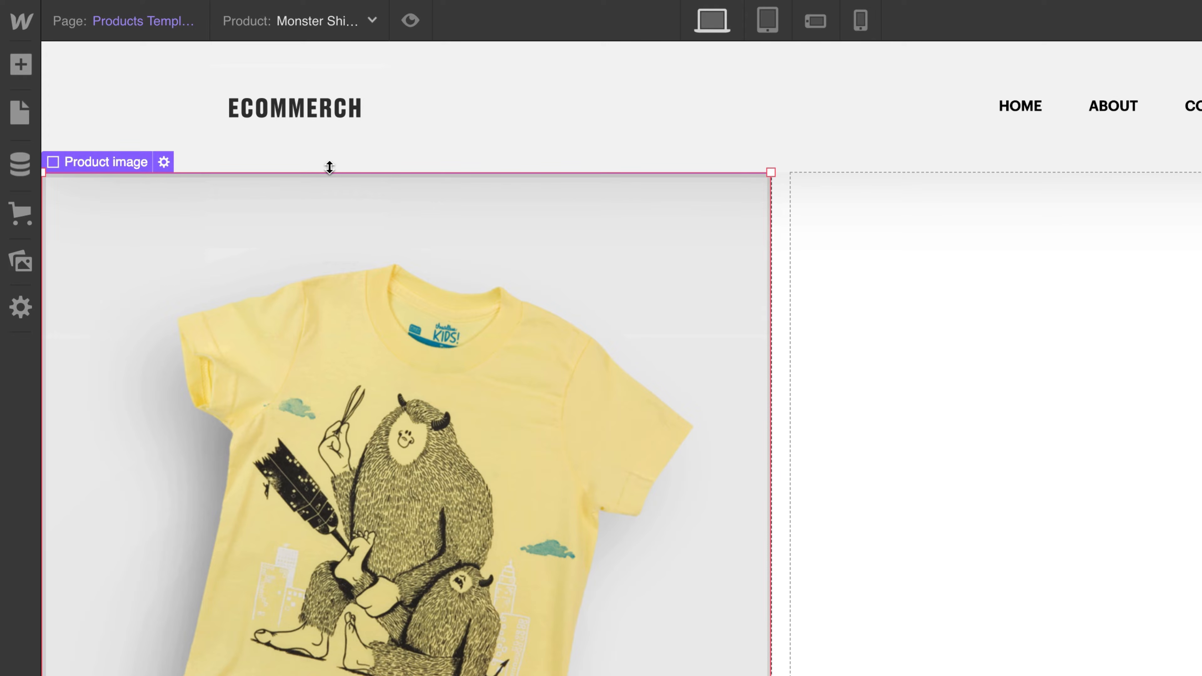
{"action": "key", "text": "shift+alt+Left"}
{"action": "key", "text": "shift+alt+Left"}
{"action": "key", "text": "shift+alt+Left"}
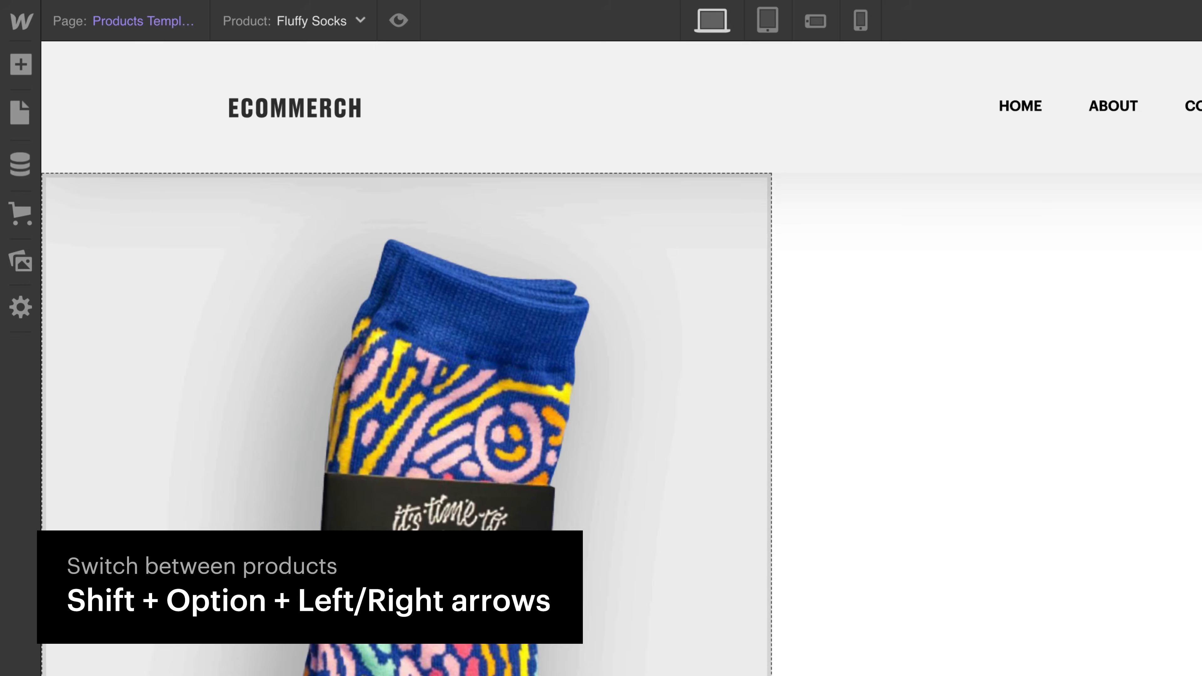
{"action": "key", "text": "shift+alt+Left"}
{"action": "key", "text": "shift+alt+Left"}
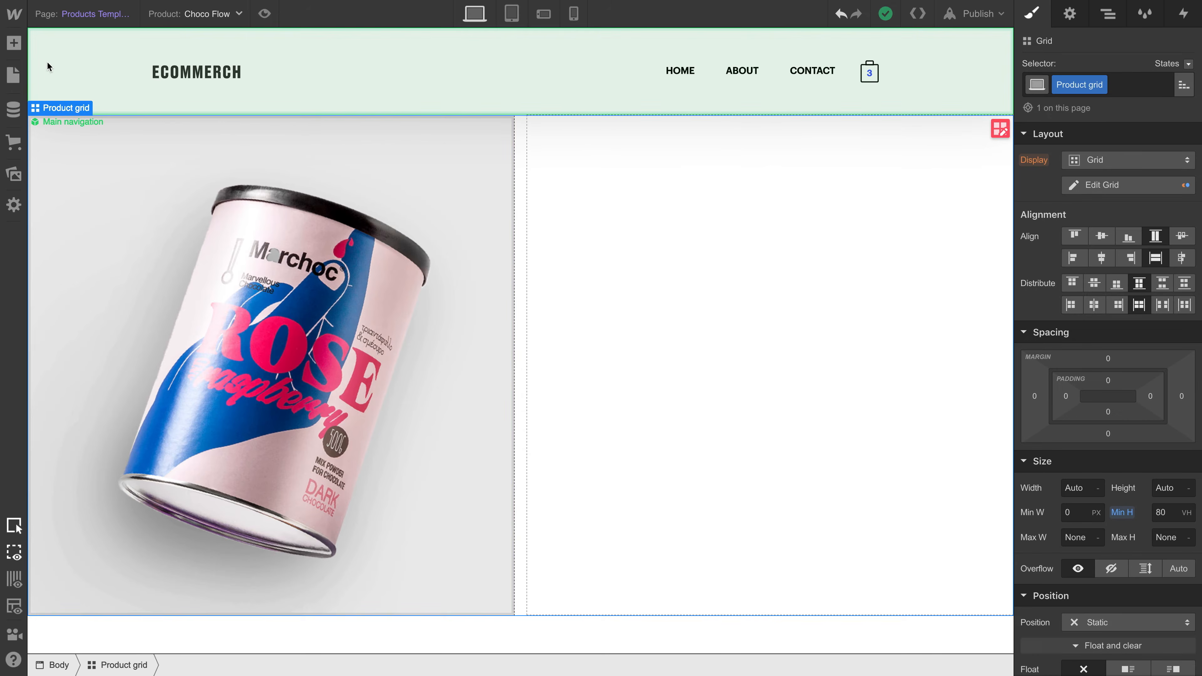
- Add a div block to the second cell of the product grid and give it the class "Product content wrapper"
{"action": "left_click", "coordinate": [14, 43]}
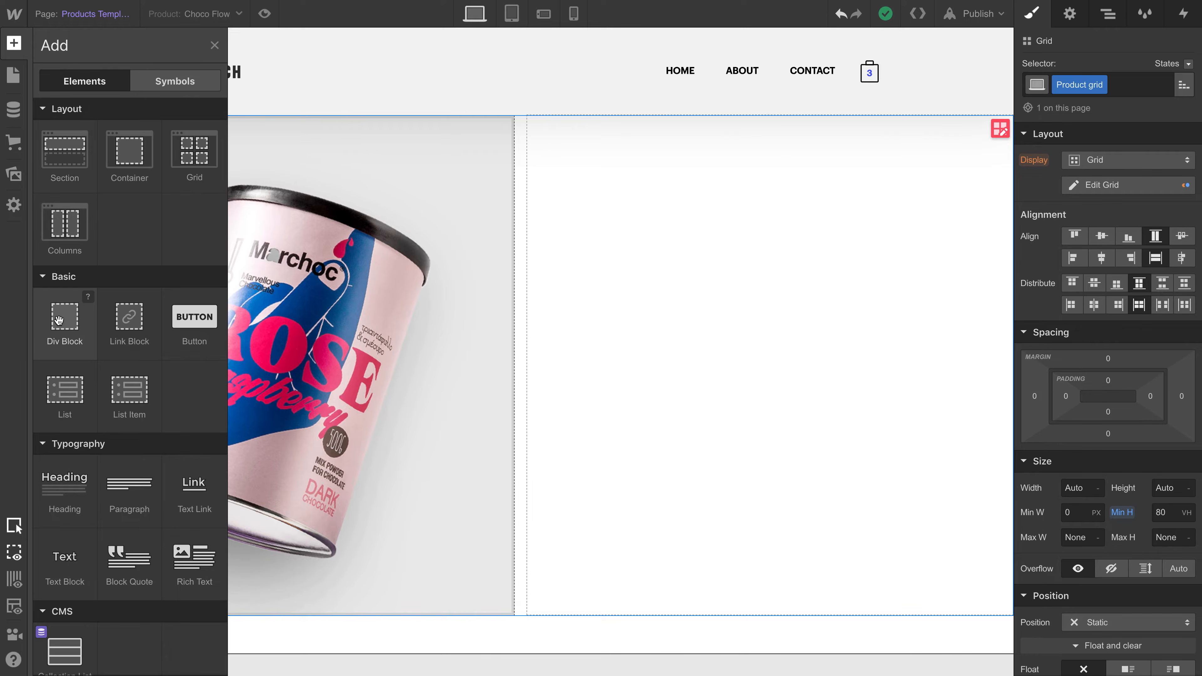
{"action": "left_click_drag", "start_coordinate": [58, 320], "coordinate": [689, 357]}
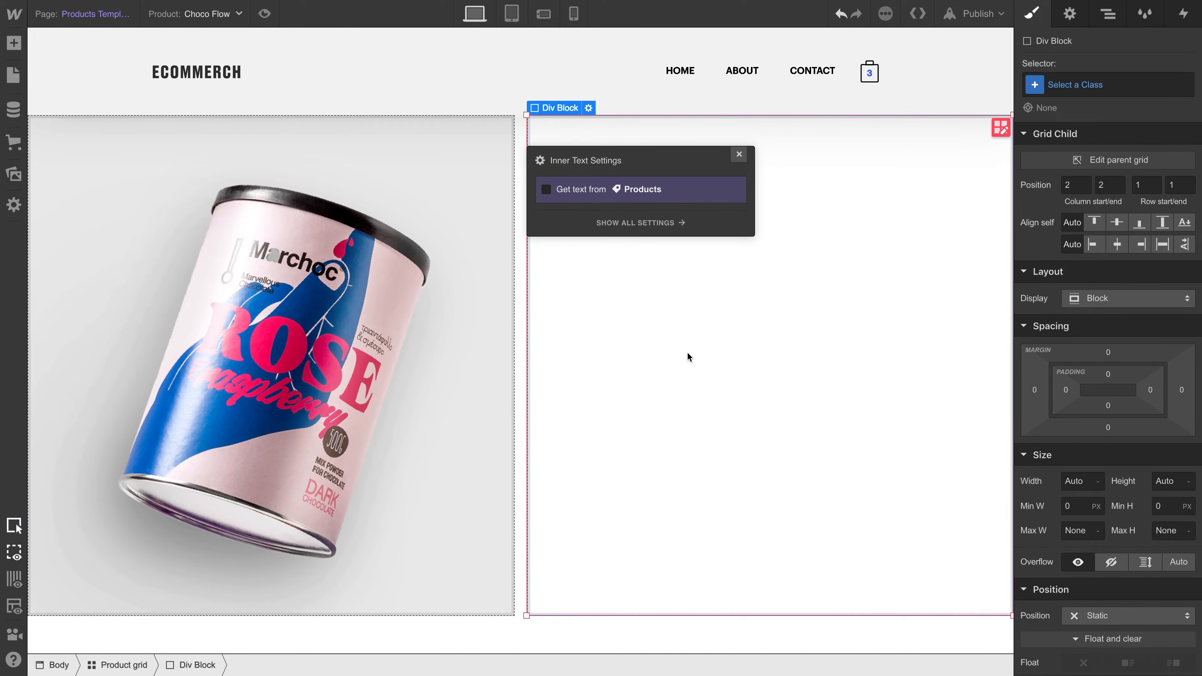
{"action": "left_click", "coordinate": [738, 155]}
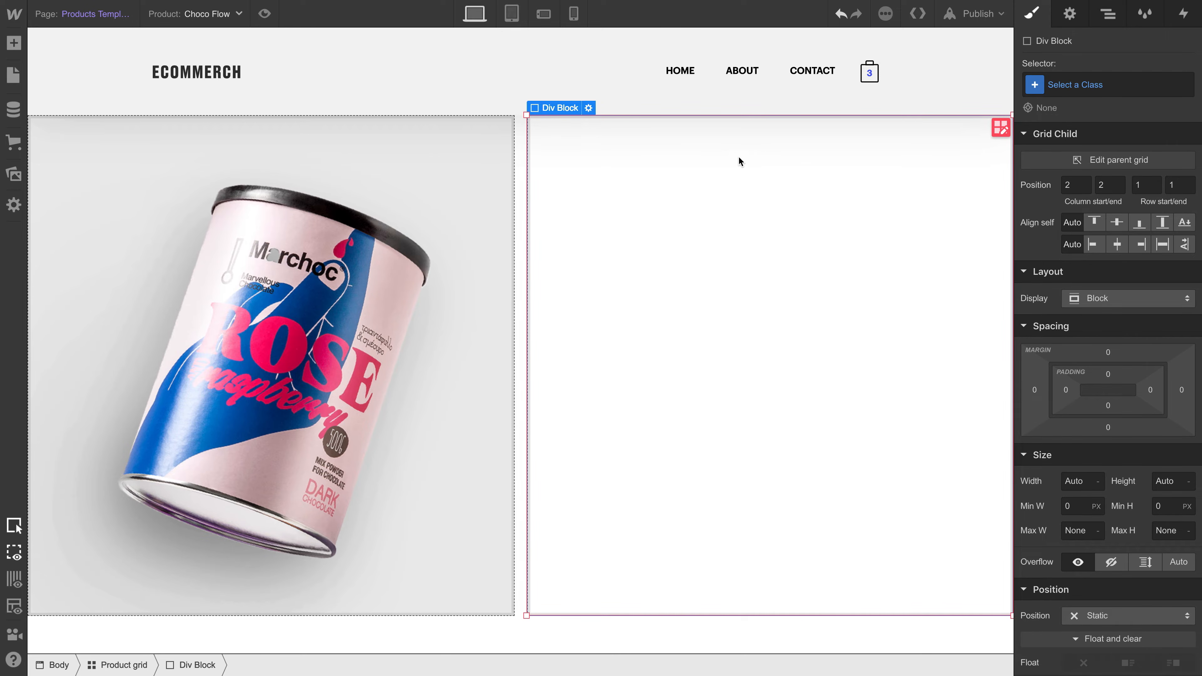
{"action": "left_click", "coordinate": [1058, 92]}
{"action": "type", "text": "Product"}
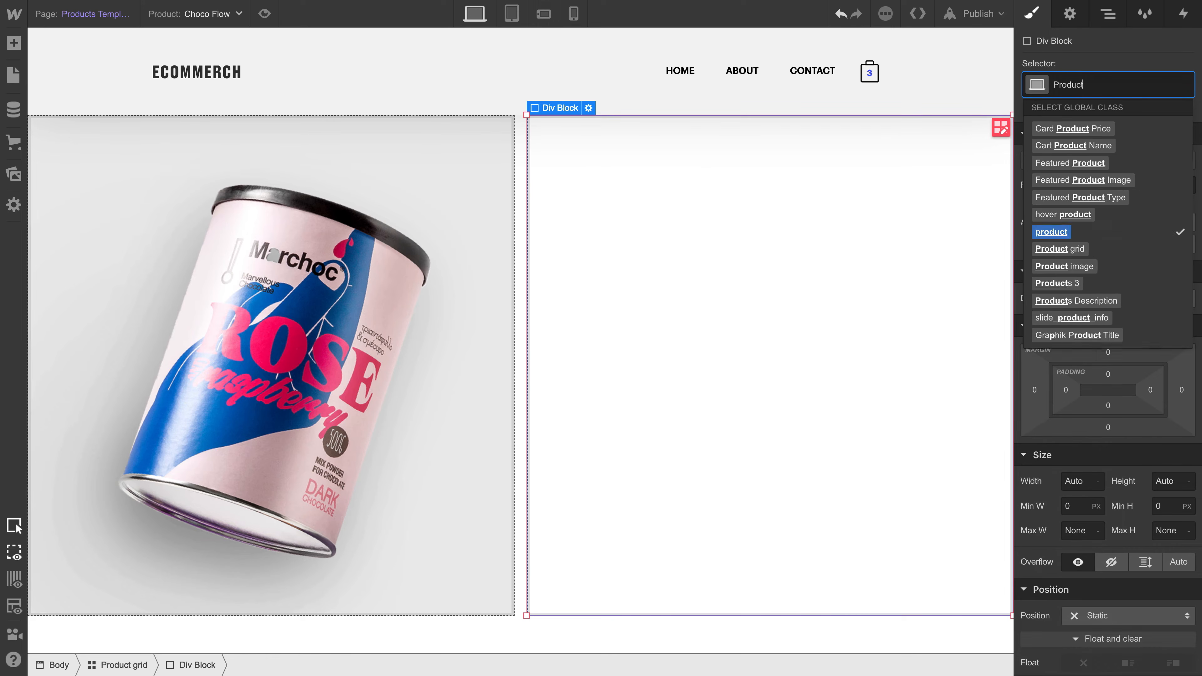
{"action": "type", "text": " content wrapper"}
{"action": "key", "text": "Return"}
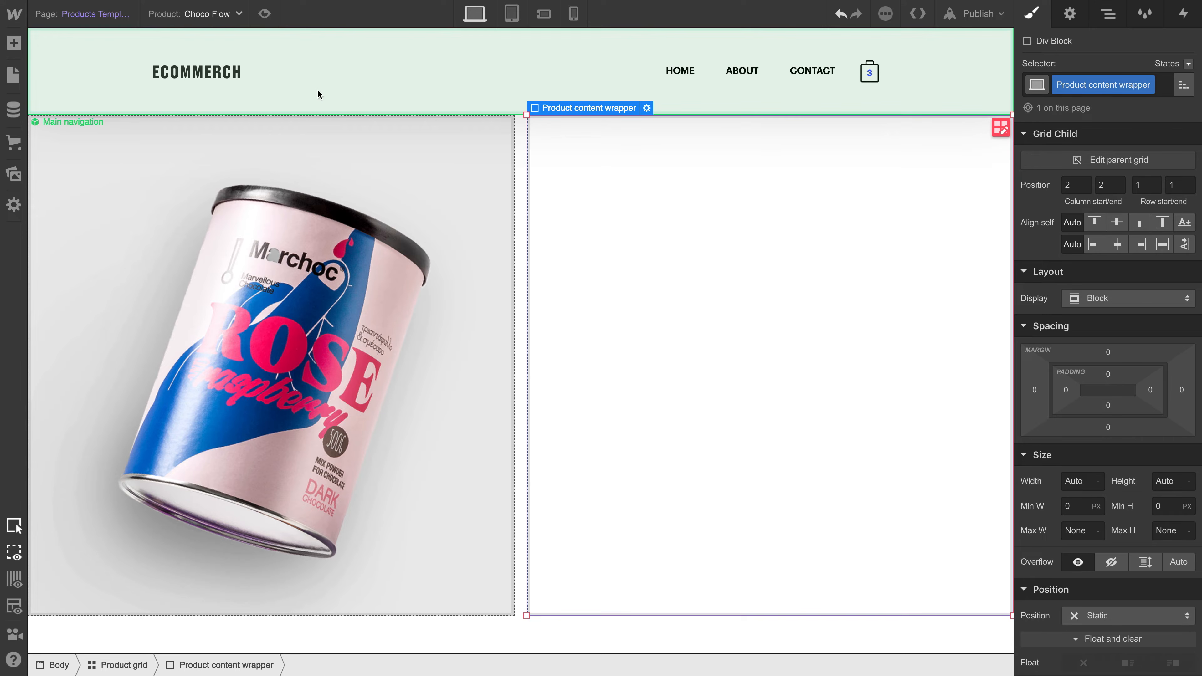
- Add an H1 heading inside the Product content wrapper and place a text block below it
{"action": "left_click", "coordinate": [23, 43]}
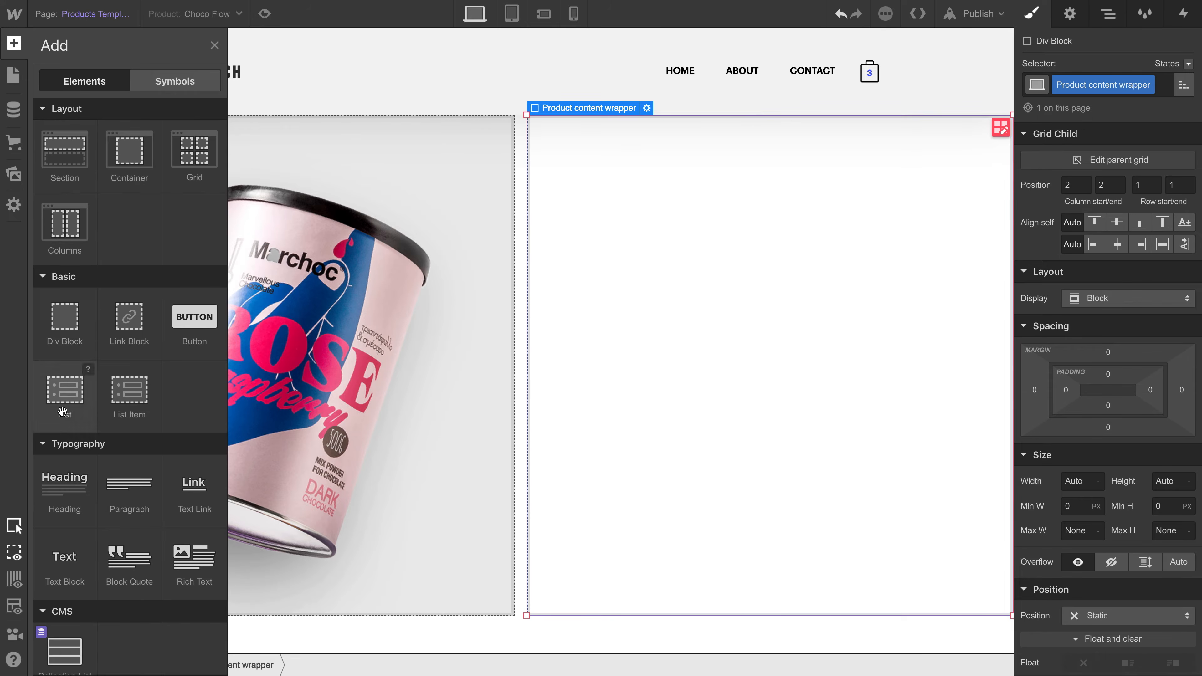
{"action": "left_click_drag", "start_coordinate": [75, 502], "coordinate": [682, 273]}
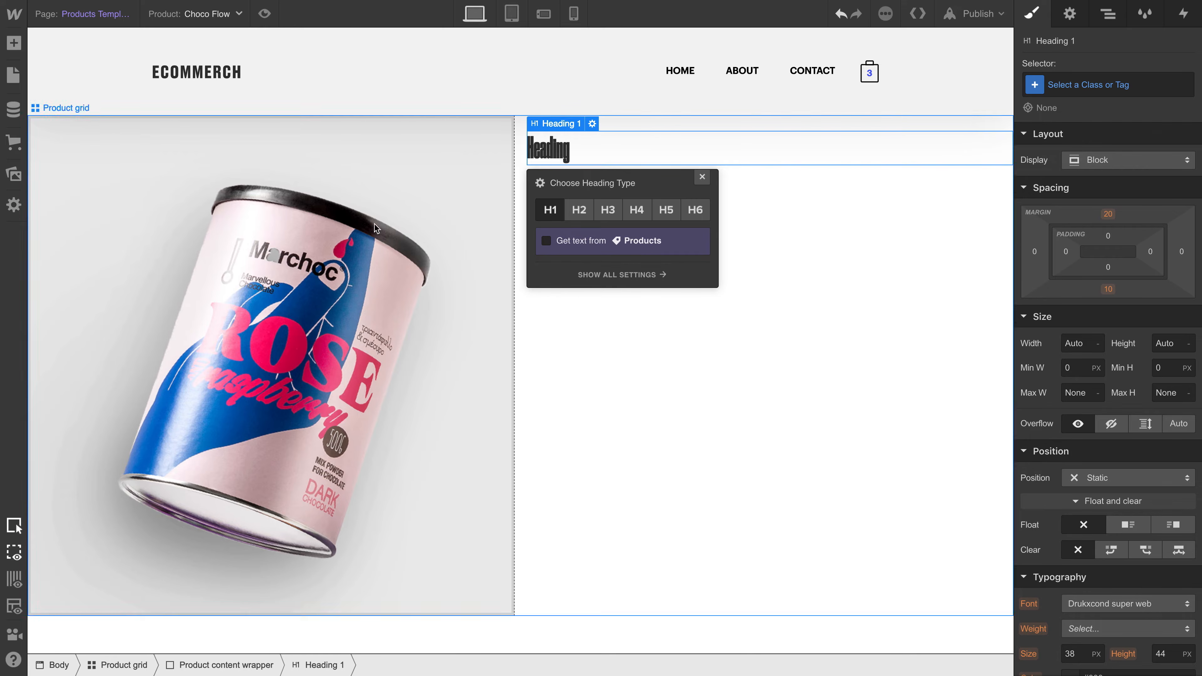
{"action": "left_click", "coordinate": [19, 45]}
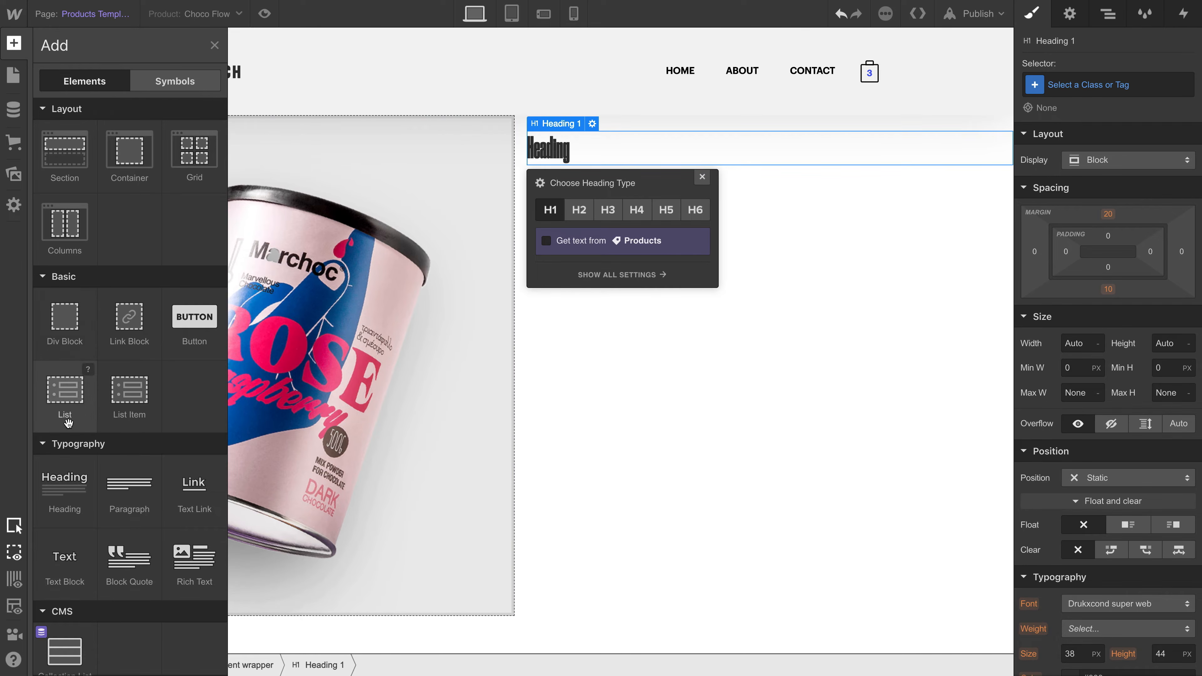
{"action": "left_click_drag", "start_coordinate": [60, 568], "coordinate": [675, 236]}
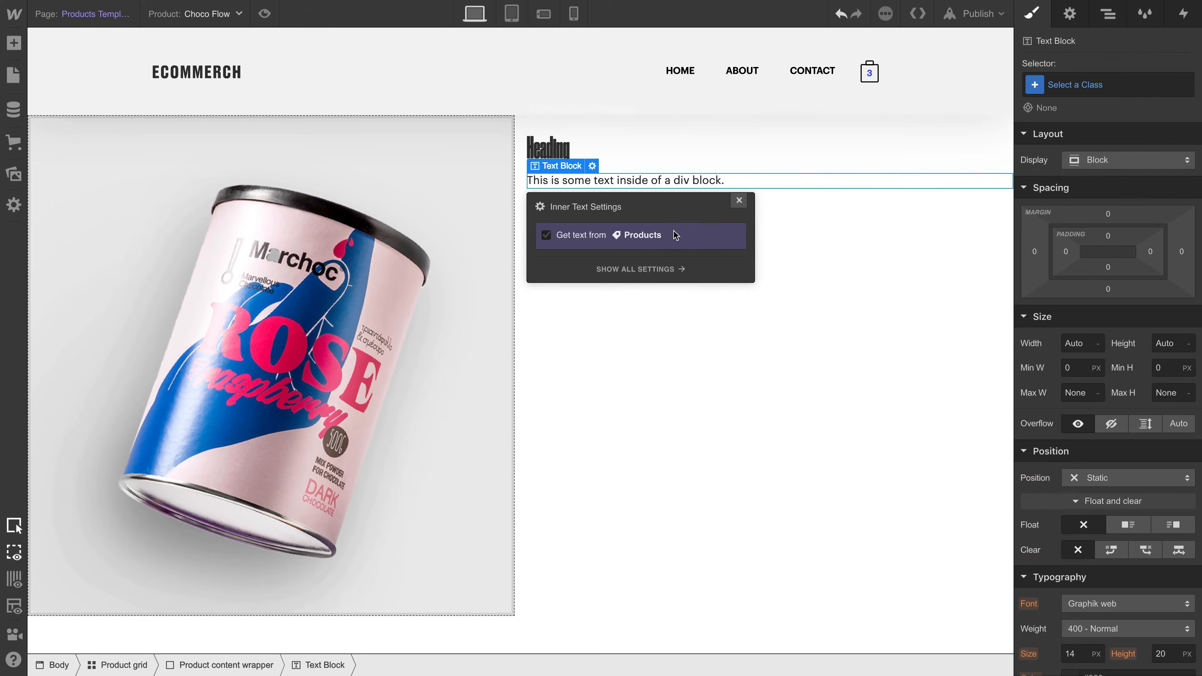
- Bind the H1 heading's text to the Name field from Products
{"action": "left_click", "coordinate": [738, 200]}
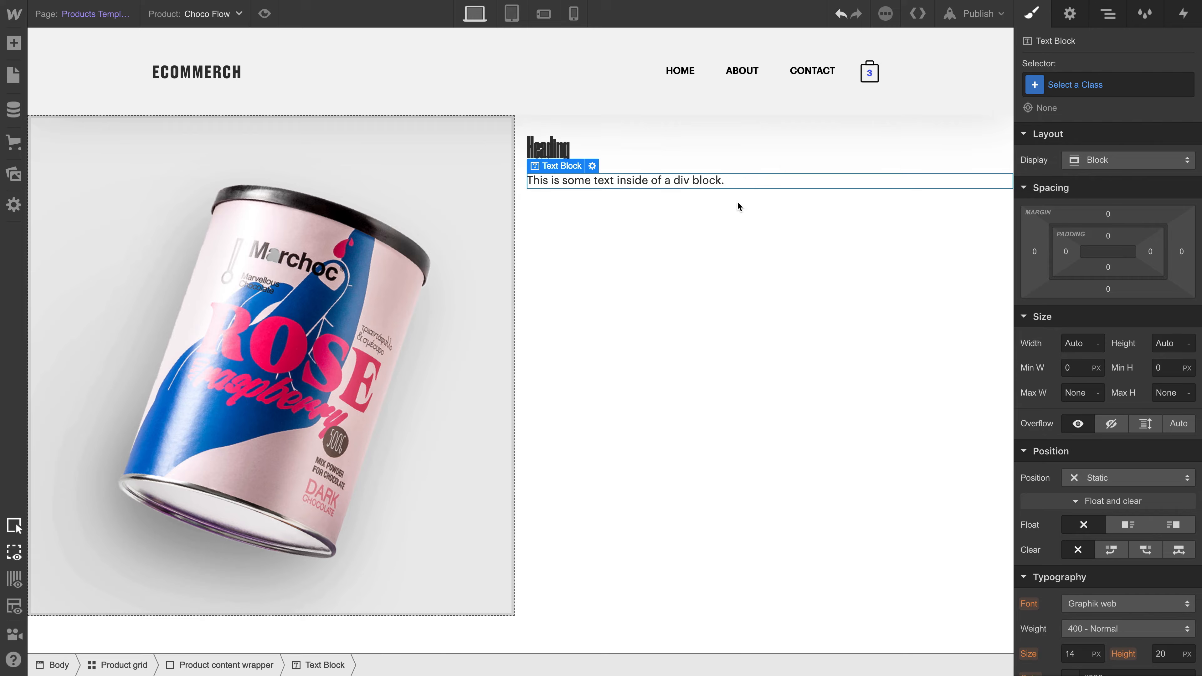
{"action": "left_click", "coordinate": [531, 140]}
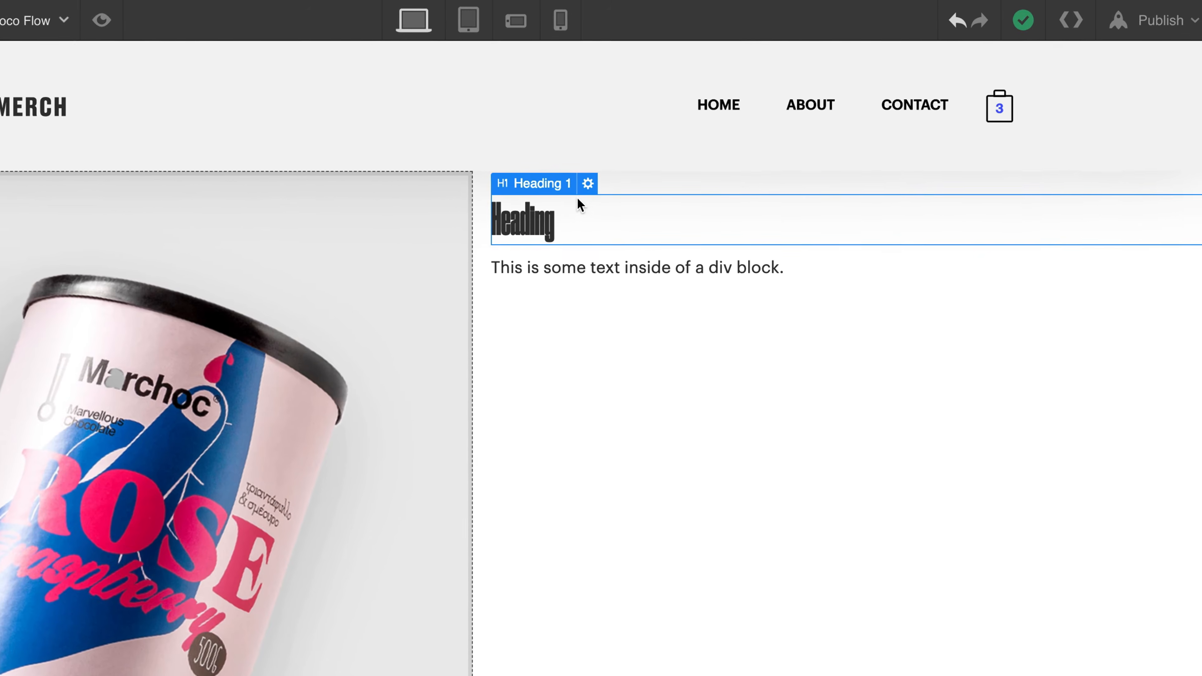
{"action": "left_click", "coordinate": [584, 190]}
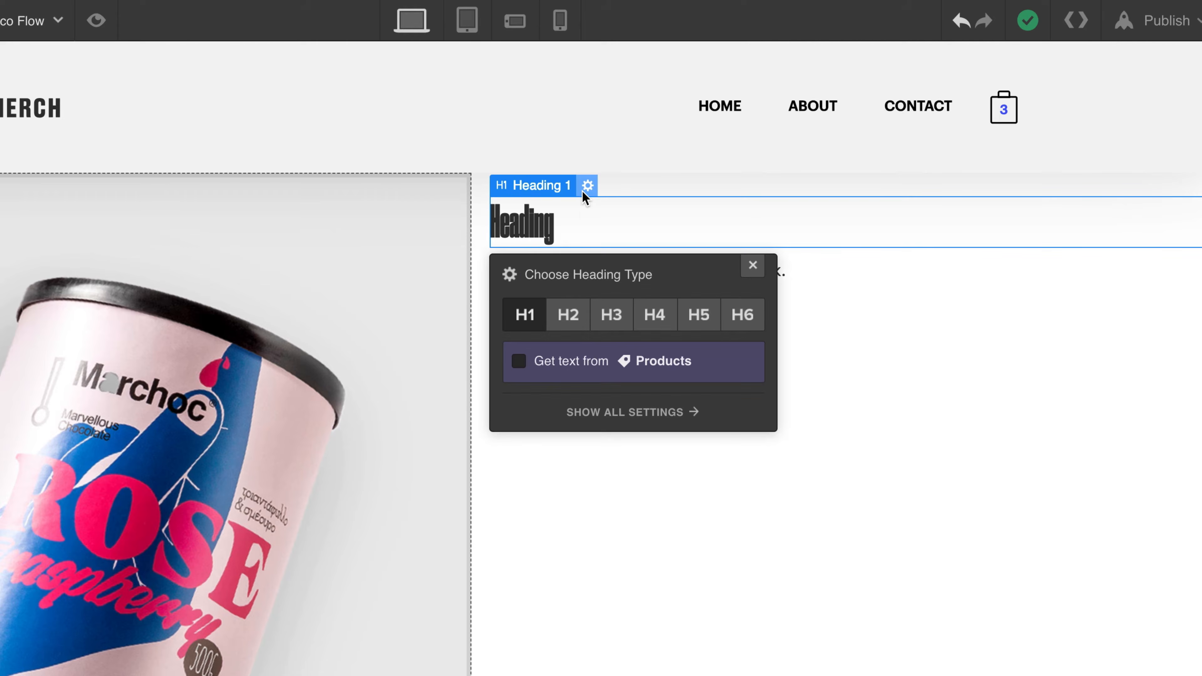
{"action": "left_click", "coordinate": [567, 358]}
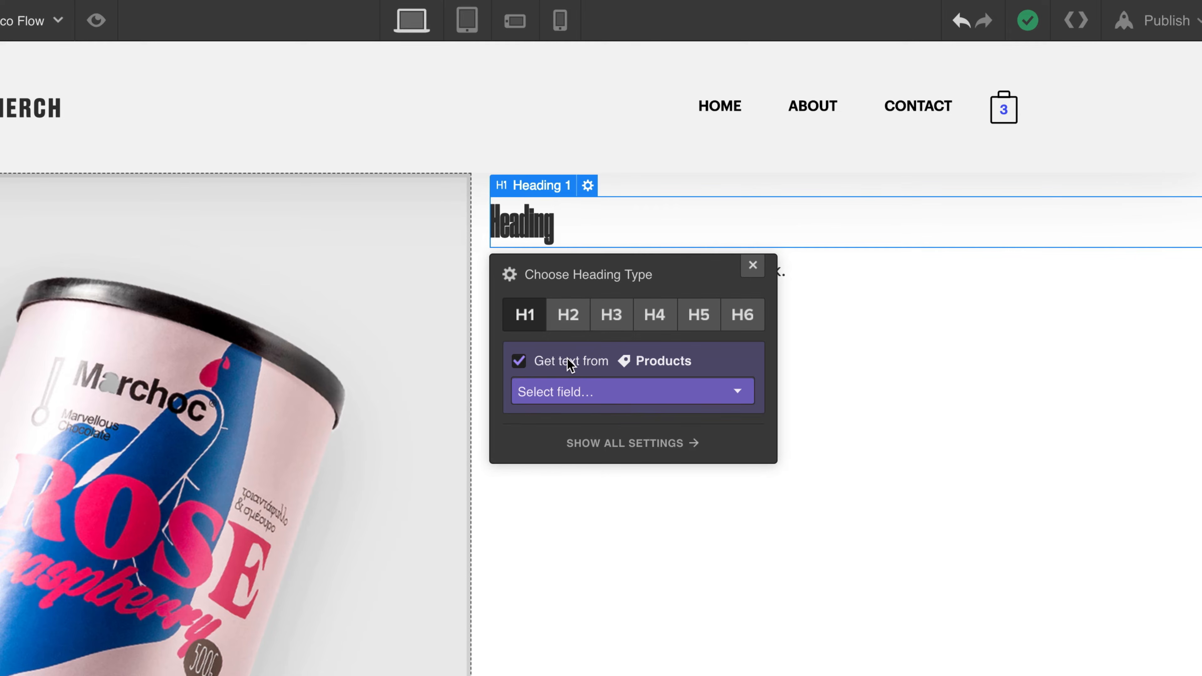
{"action": "left_click", "coordinate": [572, 392]}
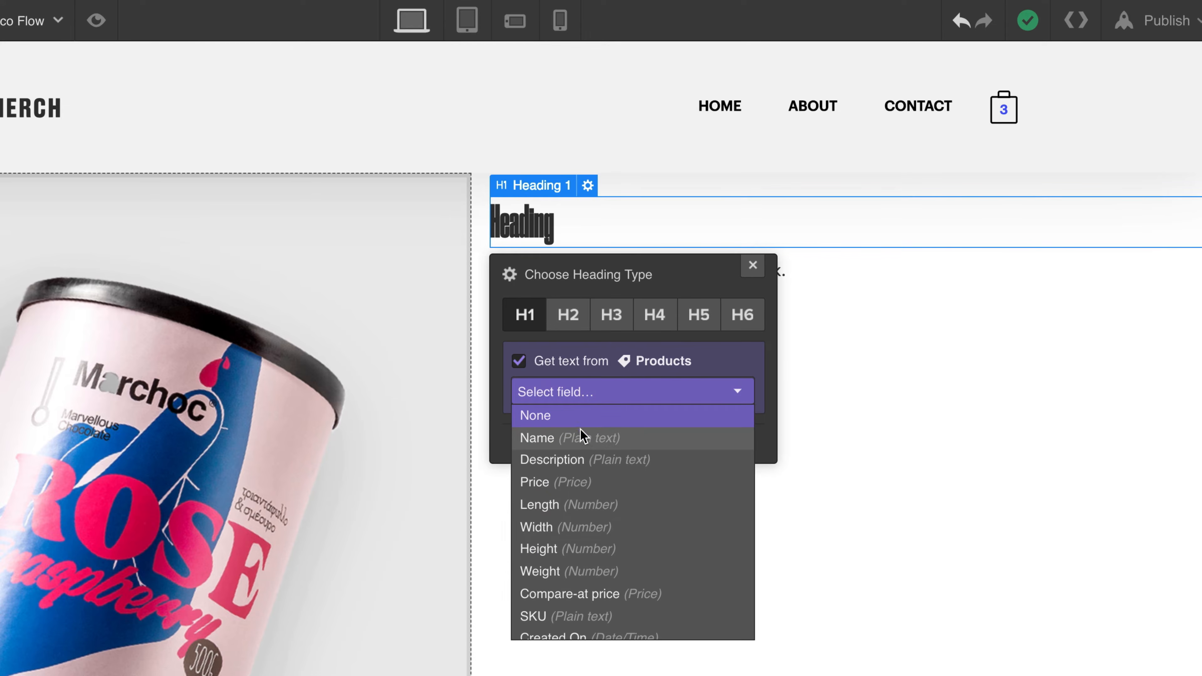
{"action": "left_click", "coordinate": [582, 438]}
{"action": "left_click", "coordinate": [583, 442]}
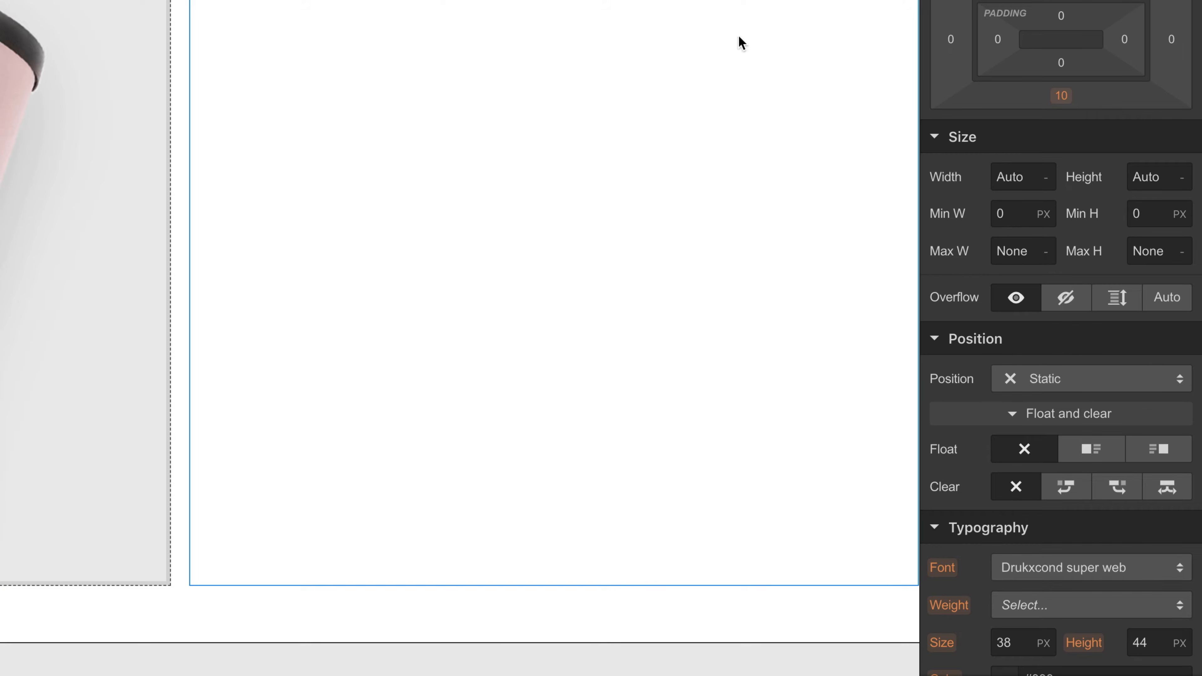
- Change the product name heading's font to Graphik web
{"action": "scroll", "coordinate": [1110, 236], "scroll_direction": "down", "scroll_amount": 7}
{"action": "scroll", "coordinate": [1112, 238], "scroll_direction": "down", "scroll_amount": 2}
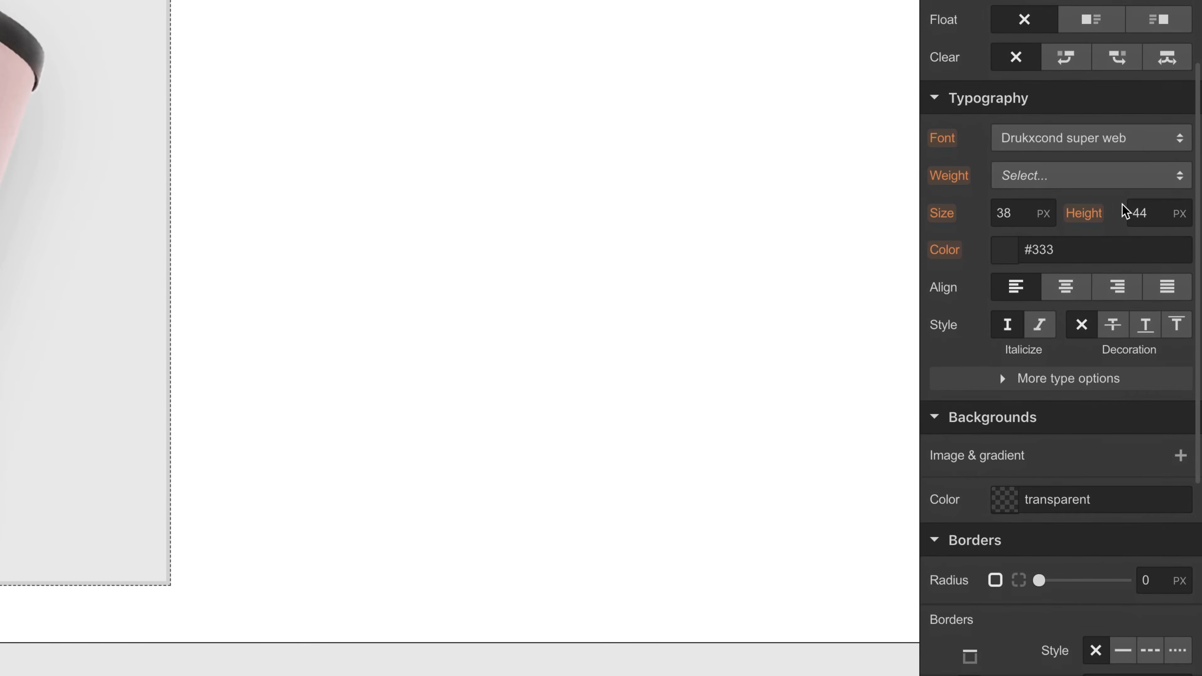
{"action": "left_click", "coordinate": [1135, 142]}
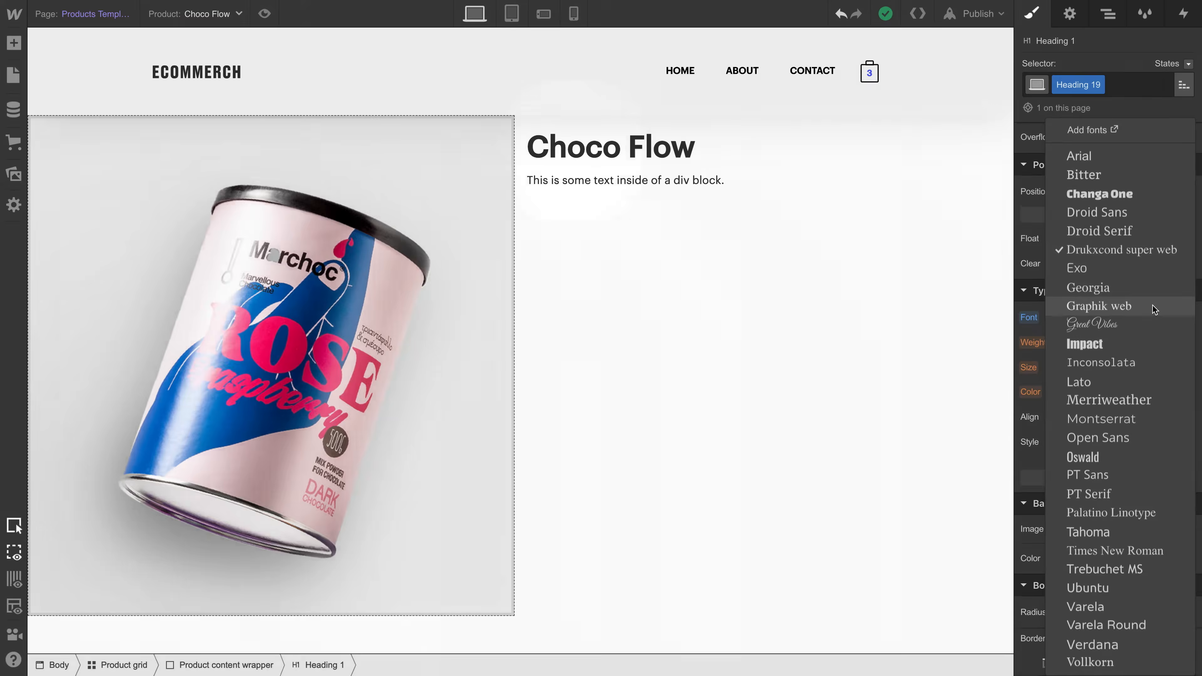
{"action": "left_click", "coordinate": [1130, 127]}
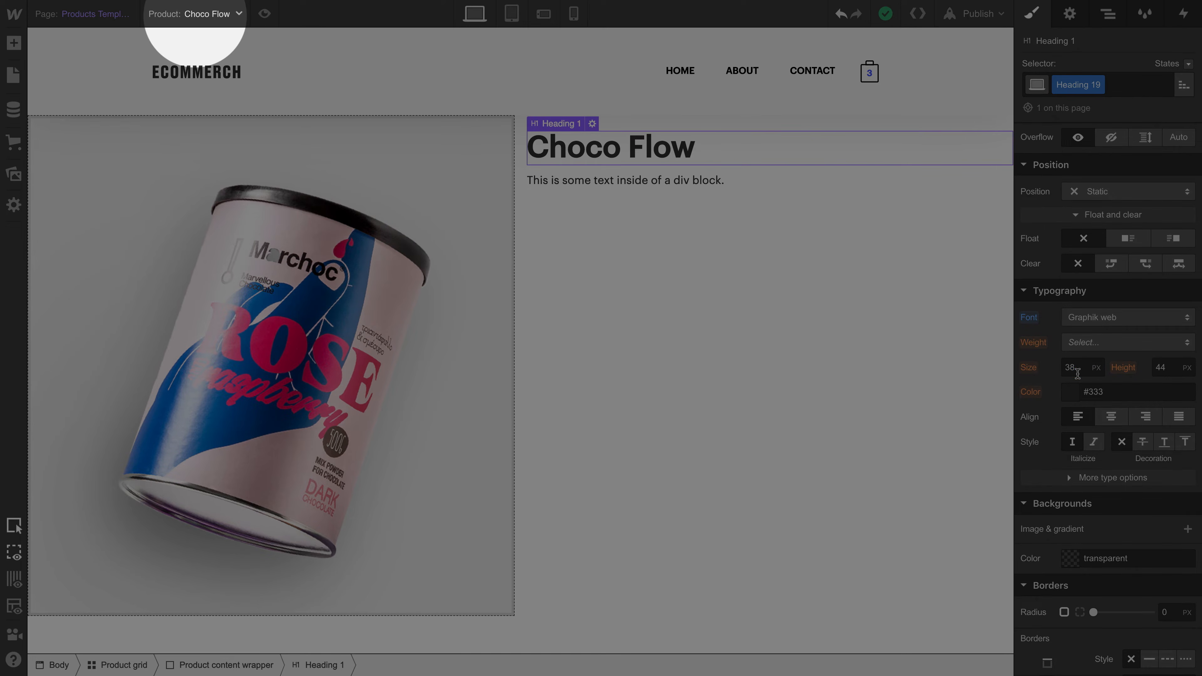
- Set the product name heading's font size to 18 px and its weight to 400 - Normal
{"action": "left_click", "coordinate": [1077, 374]}
{"action": "type", "text": "37"}
{"action": "key", "text": "Down"}
{"action": "key", "text": "Down"}
{"action": "key", "text": "Down"}
{"action": "key", "text": "Down"}
{"action": "key", "text": "Down"}
{"action": "key", "text": "Down"}
{"action": "key", "text": "Down"}
{"action": "key", "text": "Down"}
{"action": "key", "text": "Down"}
{"action": "key", "text": "Down"}
{"action": "key", "text": "Down"}
{"action": "key", "text": "Down"}
{"action": "key", "text": "Down"}
{"action": "key", "text": "Down"}
{"action": "key", "text": "Down"}
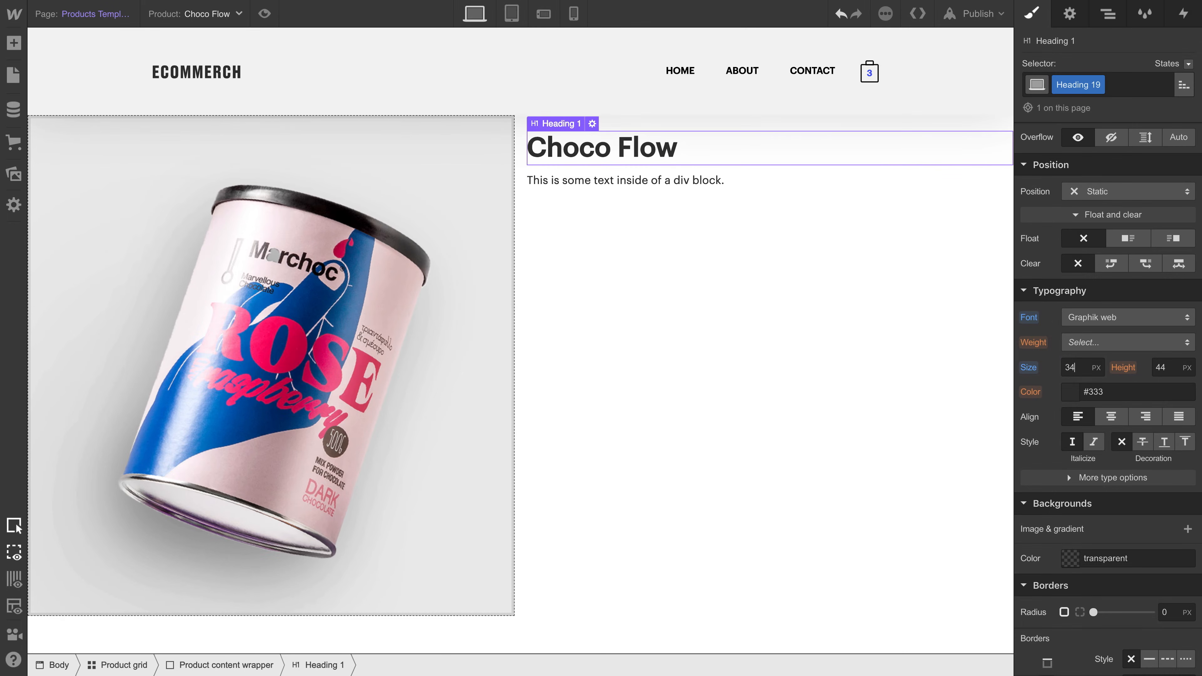
{"action": "key", "text": "Down"}
{"action": "key", "text": "Down"}
{"action": "key", "text": "Down"}
{"action": "key", "text": "Down"}
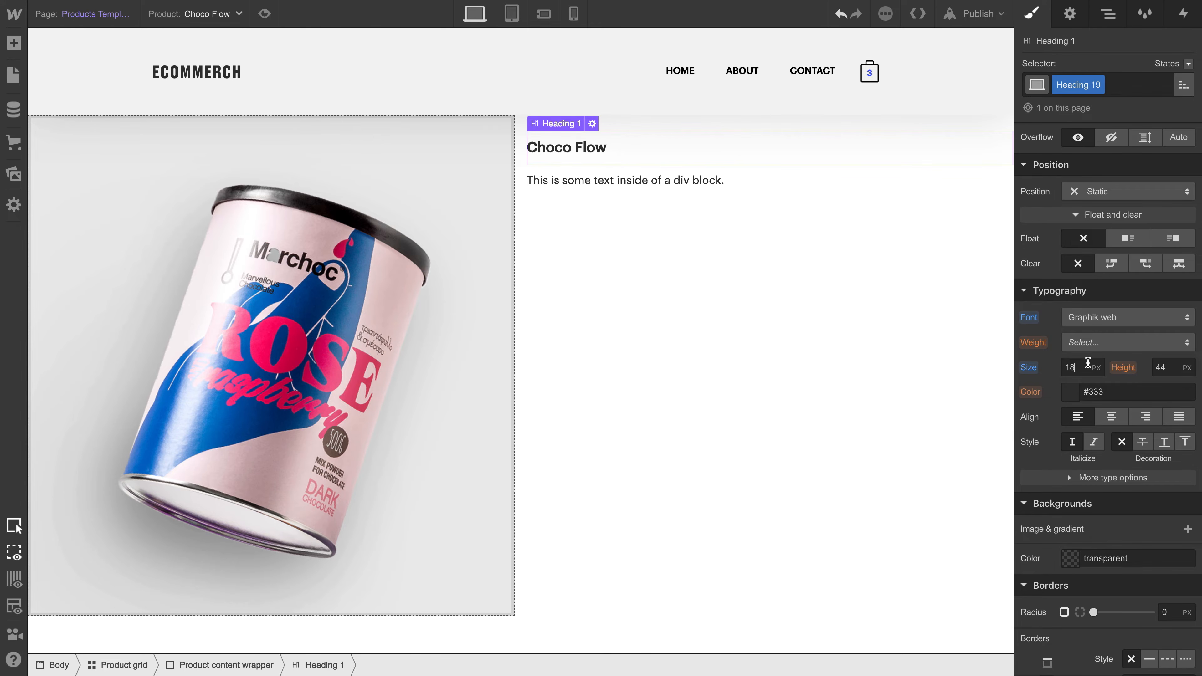
{"action": "left_click", "coordinate": [1100, 348]}
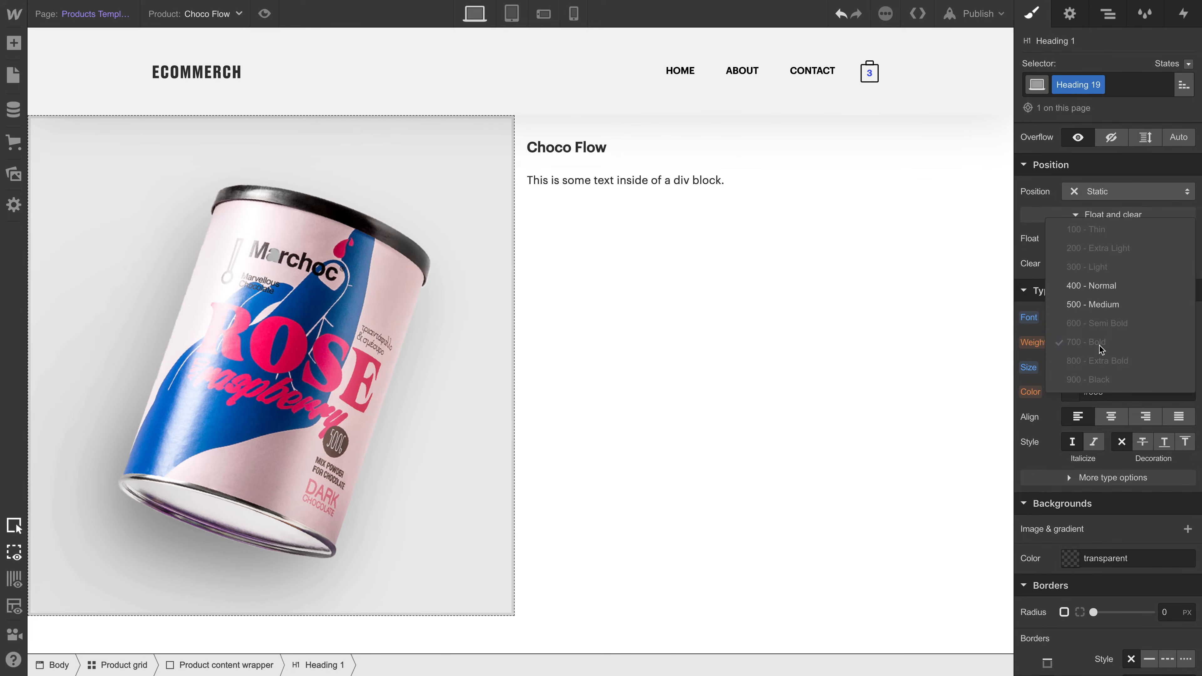
{"action": "left_click", "coordinate": [1104, 286]}
- Reduce the product name heading's bottom margin to 1 px and set its line height to 25 px
{"action": "scroll", "coordinate": [1104, 297], "scroll_direction": "up", "scroll_amount": 5}
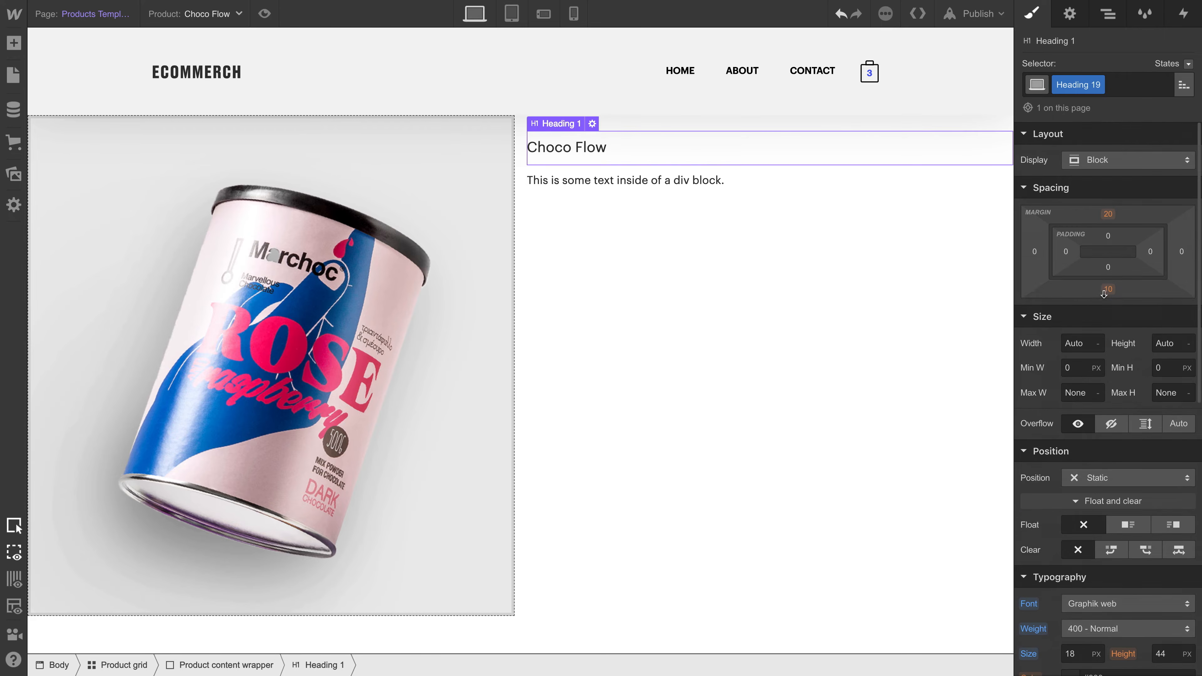
{"action": "left_click_drag", "start_coordinate": [1106, 289], "coordinate": [1101, 277]}
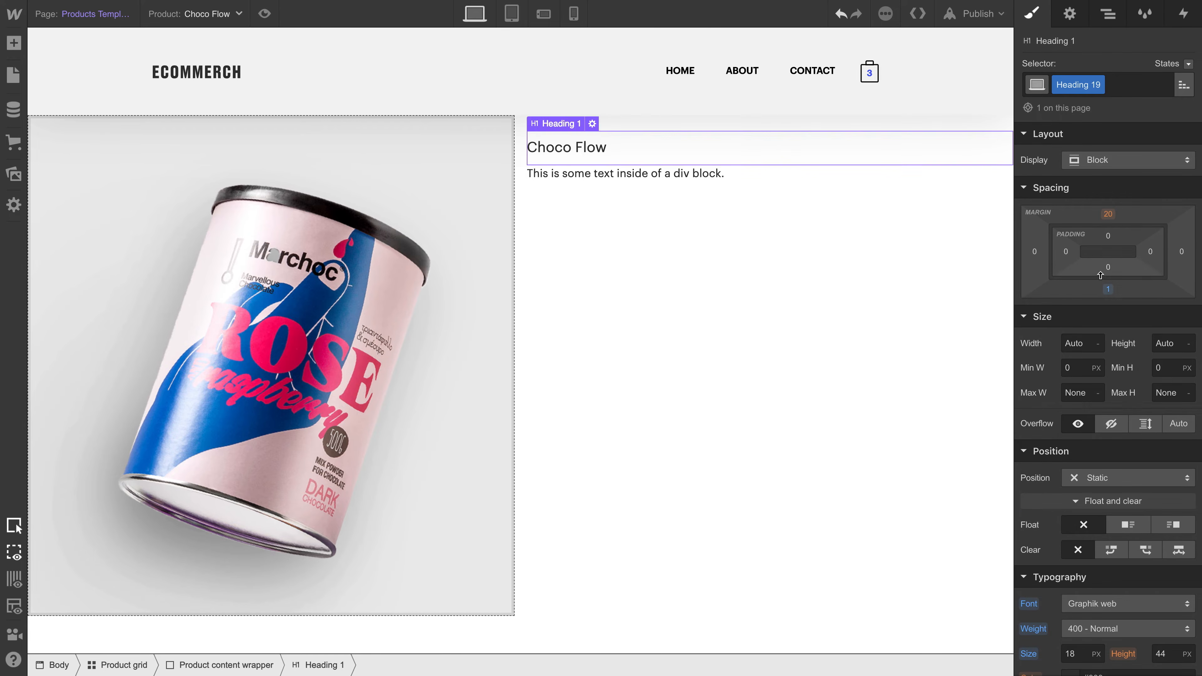
{"action": "scroll", "coordinate": [1142, 566], "scroll_direction": "down", "scroll_amount": 3}
{"action": "left_click", "coordinate": [1175, 574]}
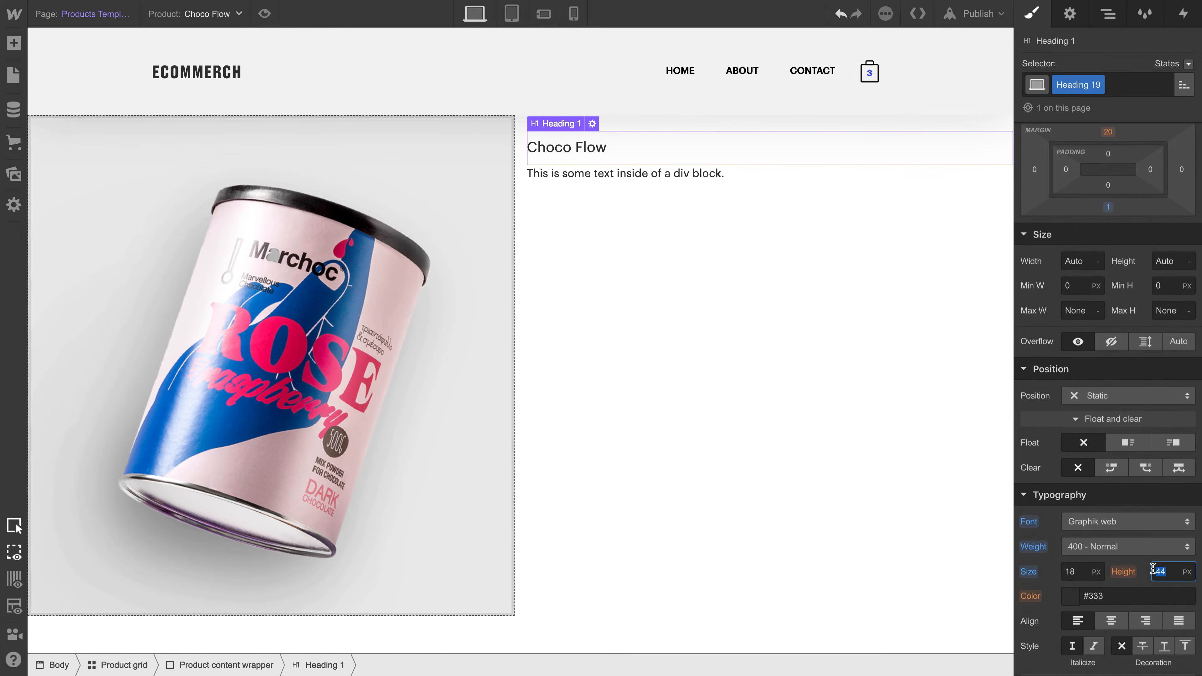
{"action": "type", "text": "25"}
{"action": "key", "text": "Return"}
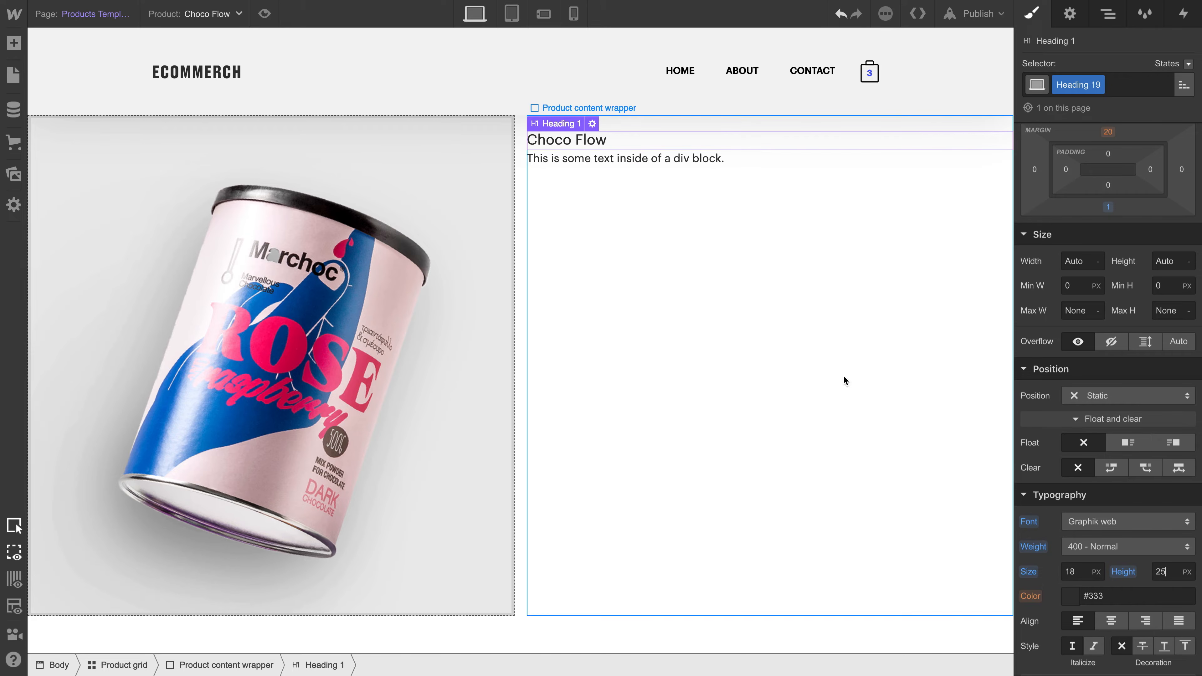
- Bind the text block below the heading to the Price field from Products
{"action": "left_click", "coordinate": [673, 164]}
{"action": "left_click", "coordinate": [594, 144]}
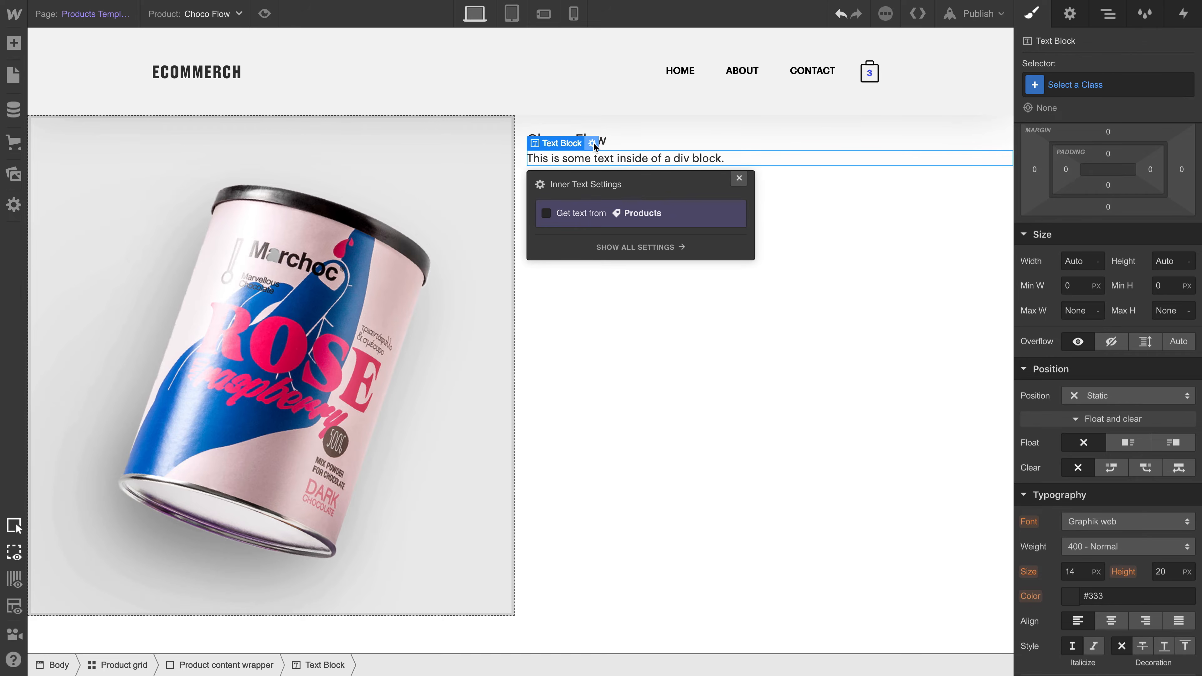
{"action": "left_click", "coordinate": [581, 214]}
{"action": "left_click", "coordinate": [588, 232]}
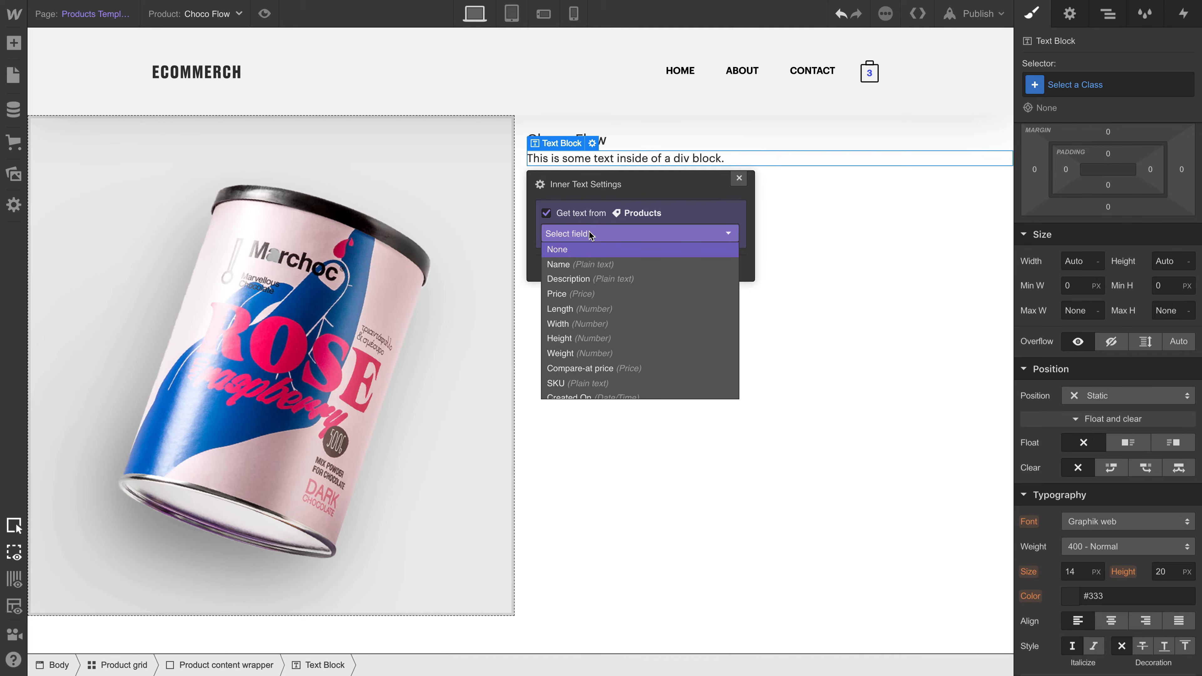
{"action": "left_click", "coordinate": [600, 291]}
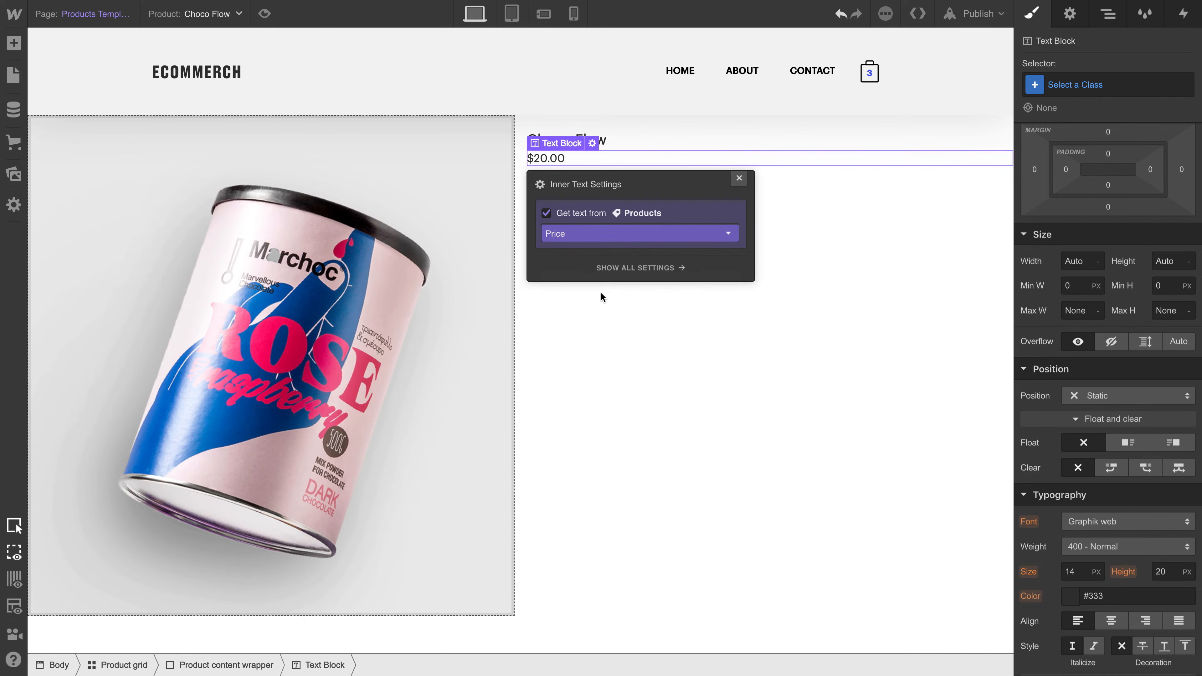
- Preview the template with other products, including Sparkling Morning and Mystery Candle, ending on Spicy Merch
{"action": "key", "text": "shift+alt+Right"}
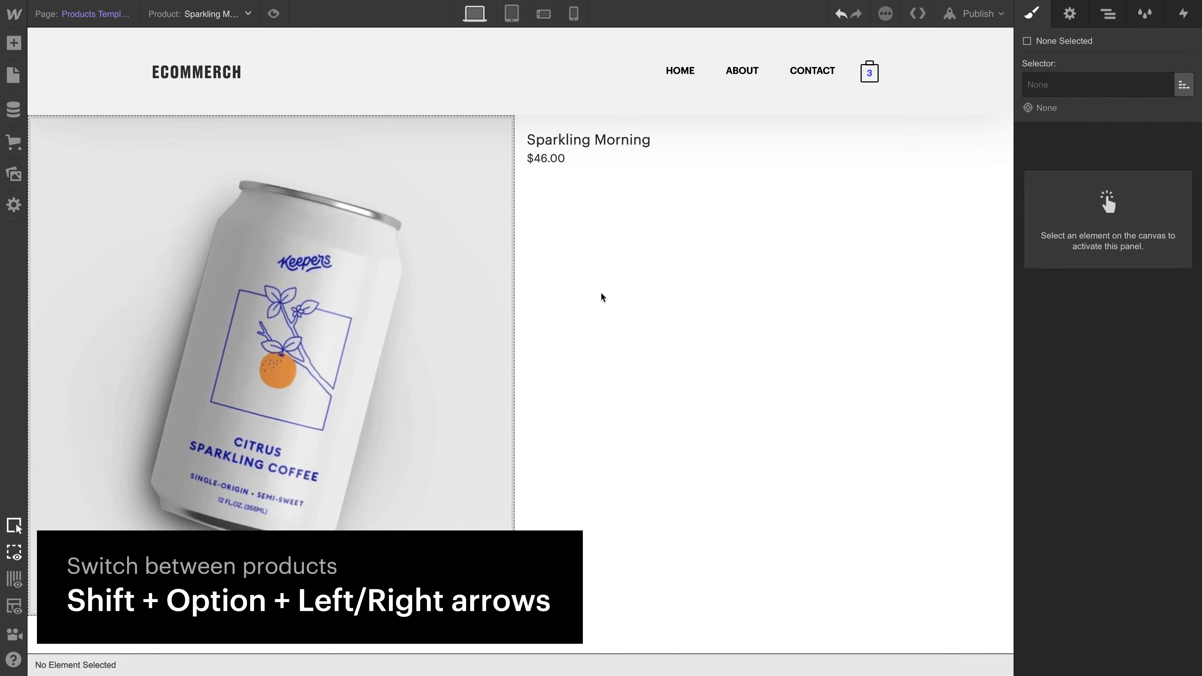
{"action": "key", "text": "shift+alt+Right"}
{"action": "key", "text": "shift+alt+Right"}
{"action": "key", "text": "shift+alt+Right"}
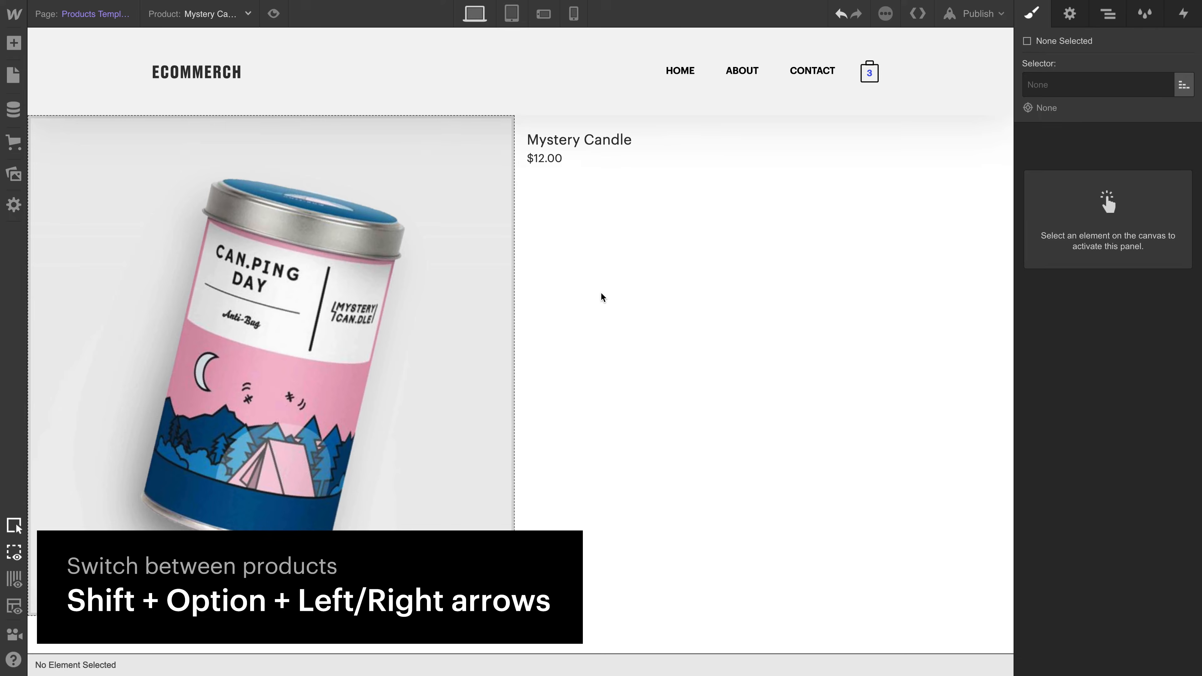
{"action": "key", "text": "shift+alt+Right"}
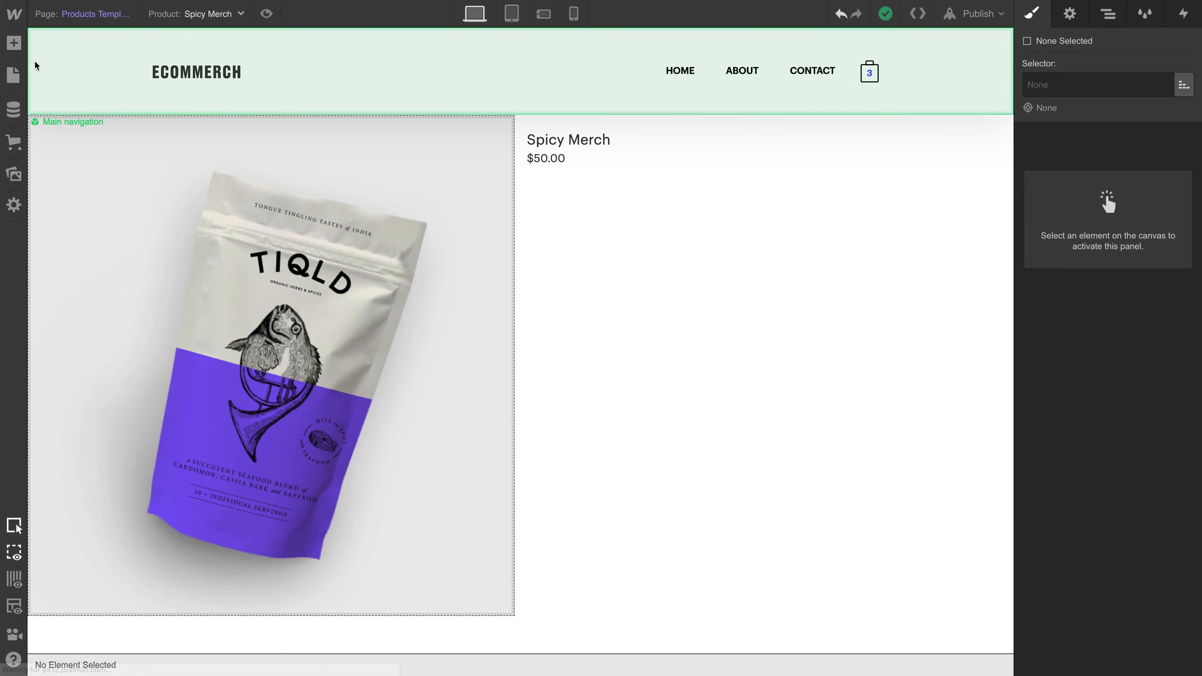
- Add a paragraph below the price in the Product content wrapper and bind its text to the Description field from Products
{"action": "left_click", "coordinate": [14, 44]}
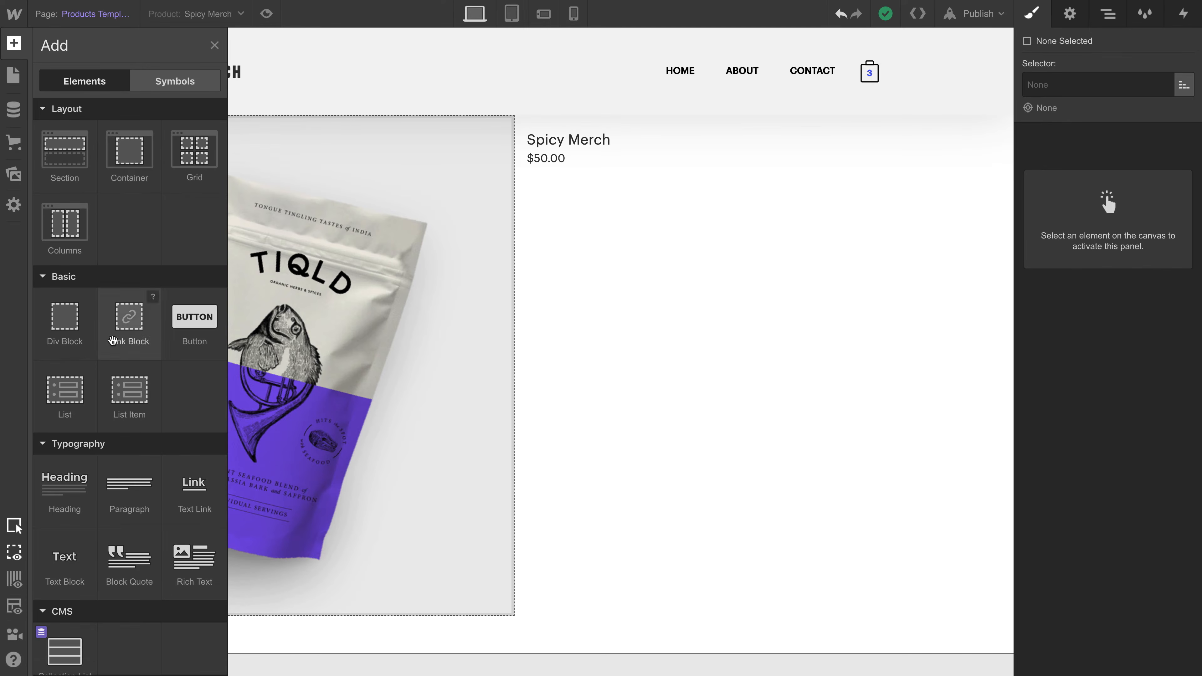
{"action": "left_click_drag", "start_coordinate": [130, 485], "coordinate": [634, 288]}
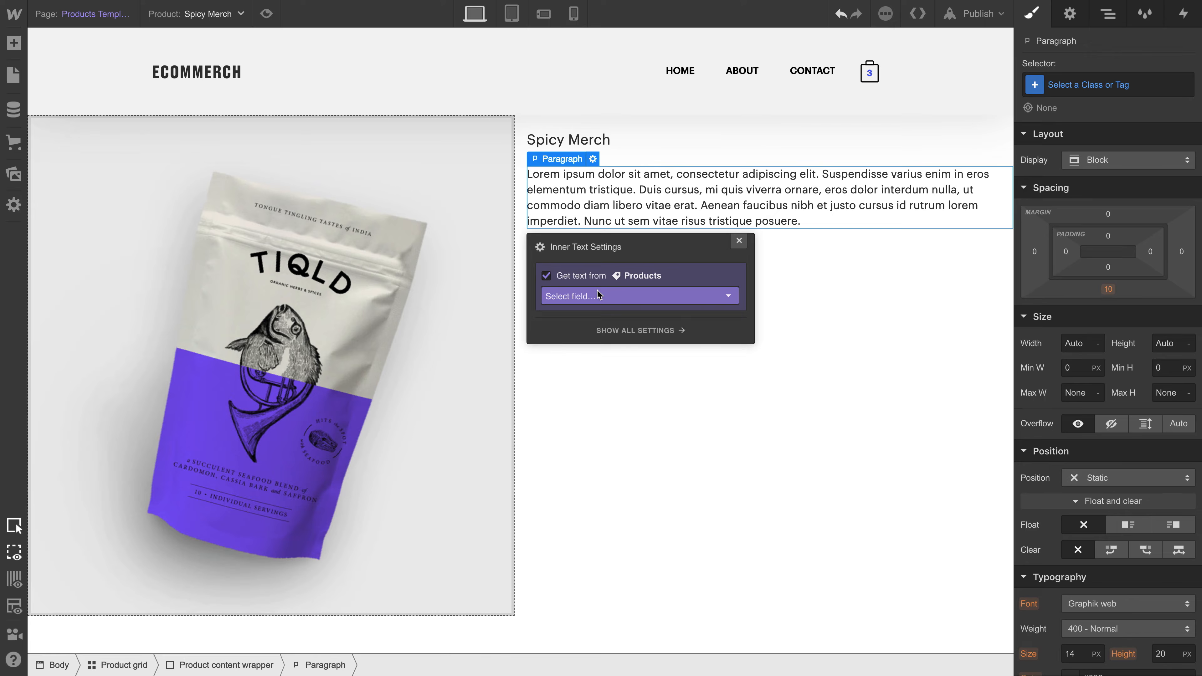
{"action": "left_click", "coordinate": [598, 291]}
{"action": "left_click", "coordinate": [603, 339]}
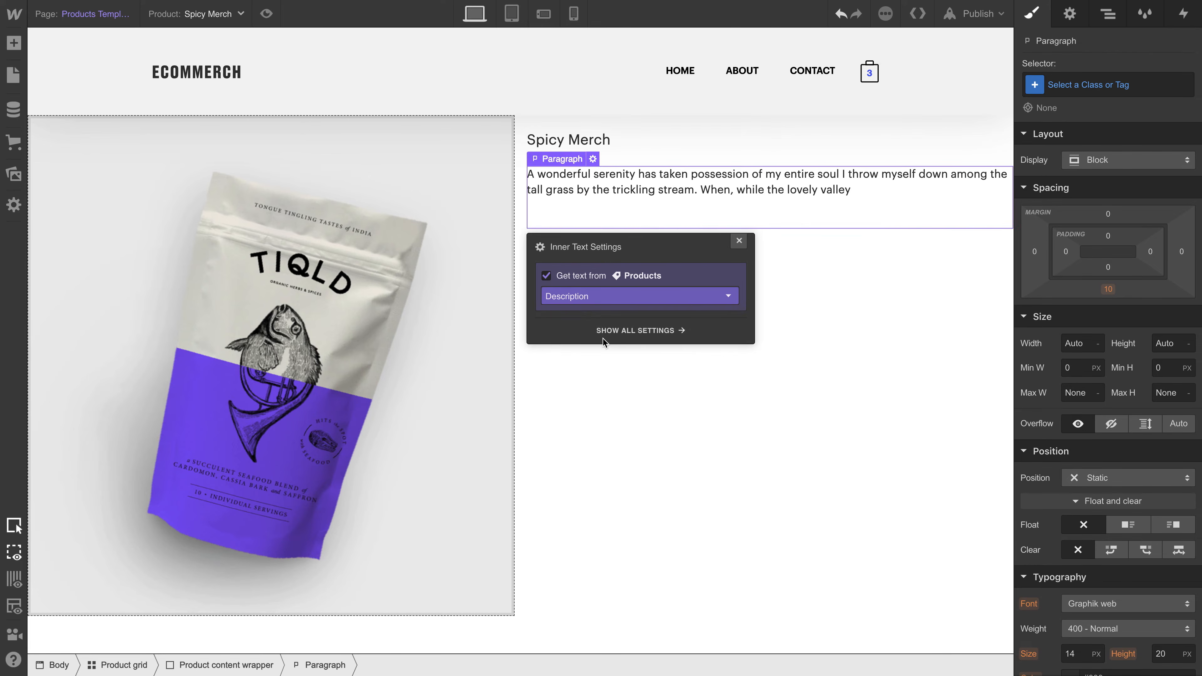
{"action": "left_click", "coordinate": [739, 241]}
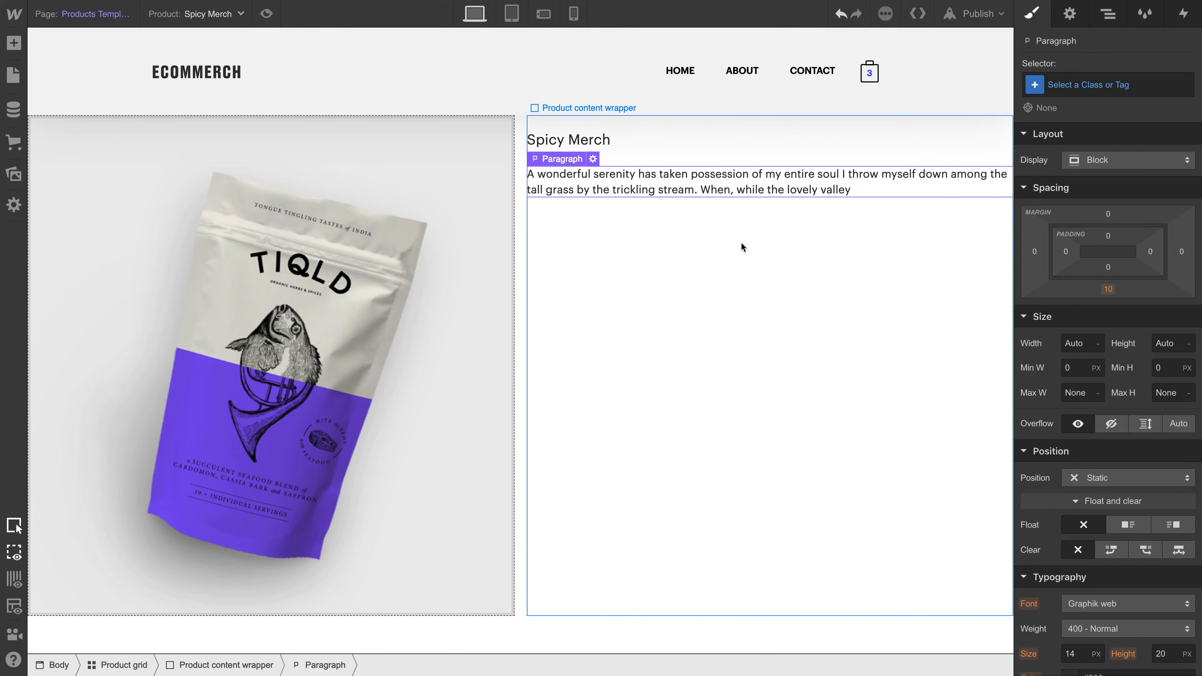
- Give the price text block a bottom margin of 20 px to separate it from the description
{"action": "left_click", "coordinate": [738, 155]}
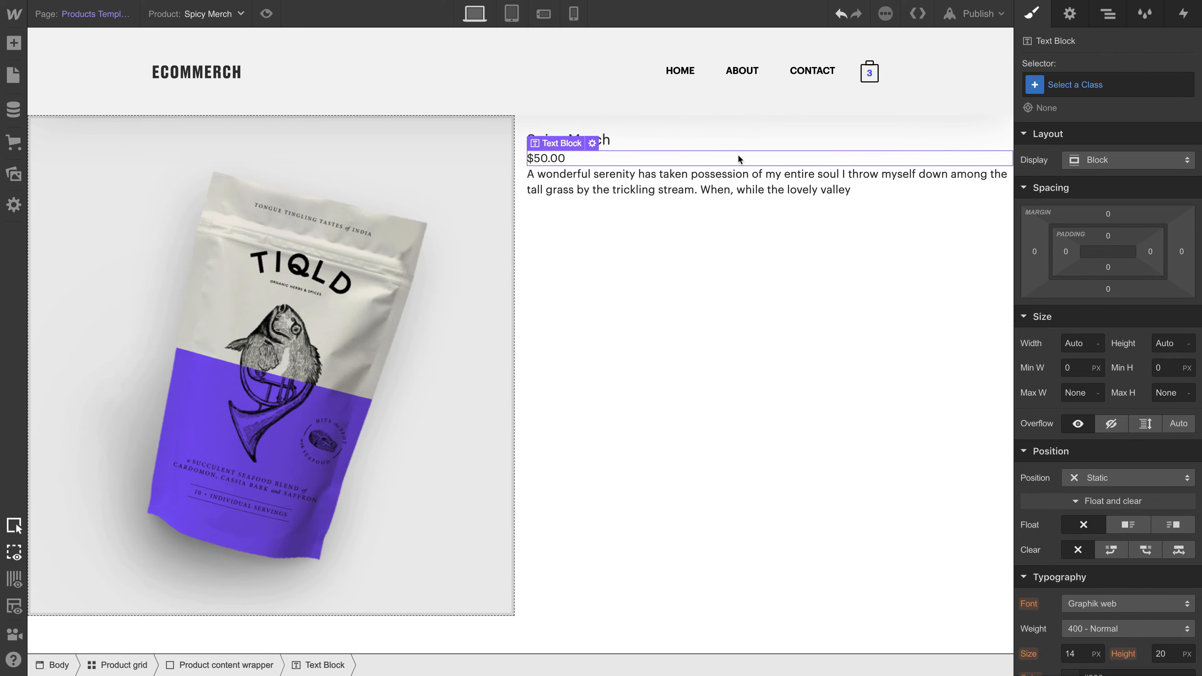
{"action": "mouse_move", "coordinate": [1071, 307]}
{"action": "left_mouse_down"}
{"action": "mouse_move", "coordinate": [1071, 336]}
{"action": "mouse_move", "coordinate": [1083, 305]}
{"action": "left_mouse_up"}
{"action": "left_click", "coordinate": [620, 142]}
{"action": "left_click", "coordinate": [596, 163]}
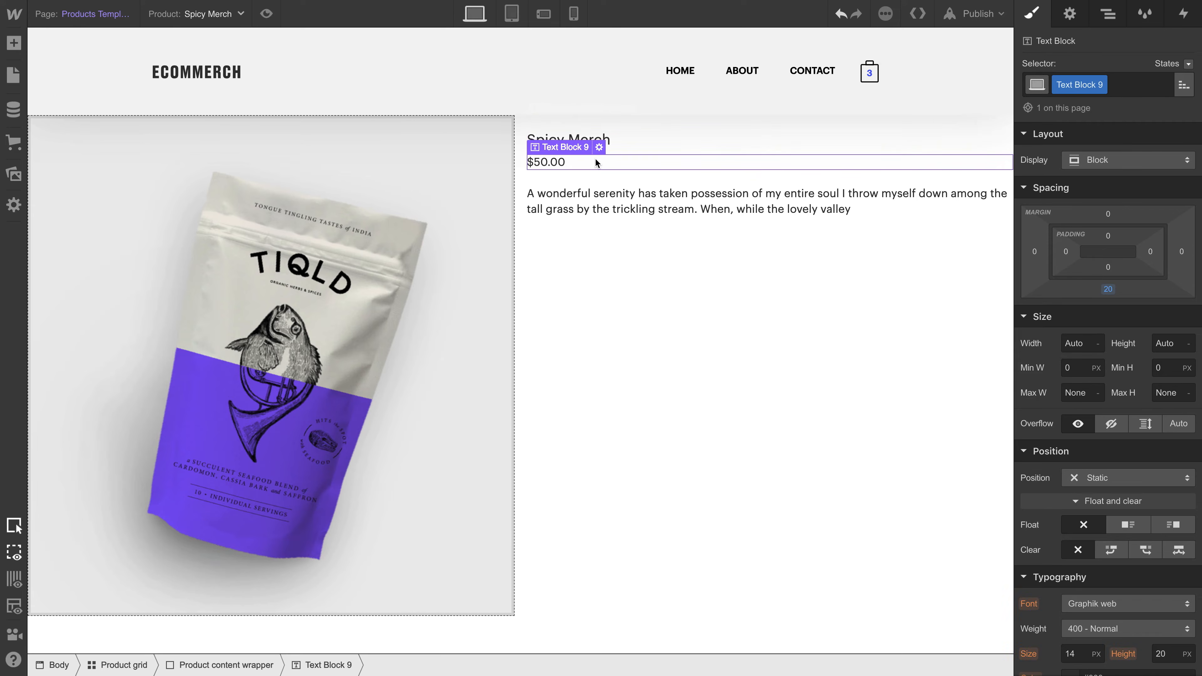
- Rename the price text block's class to "Price text" and set its text color to grey #858585
{"action": "double_click", "coordinate": [1062, 81]}
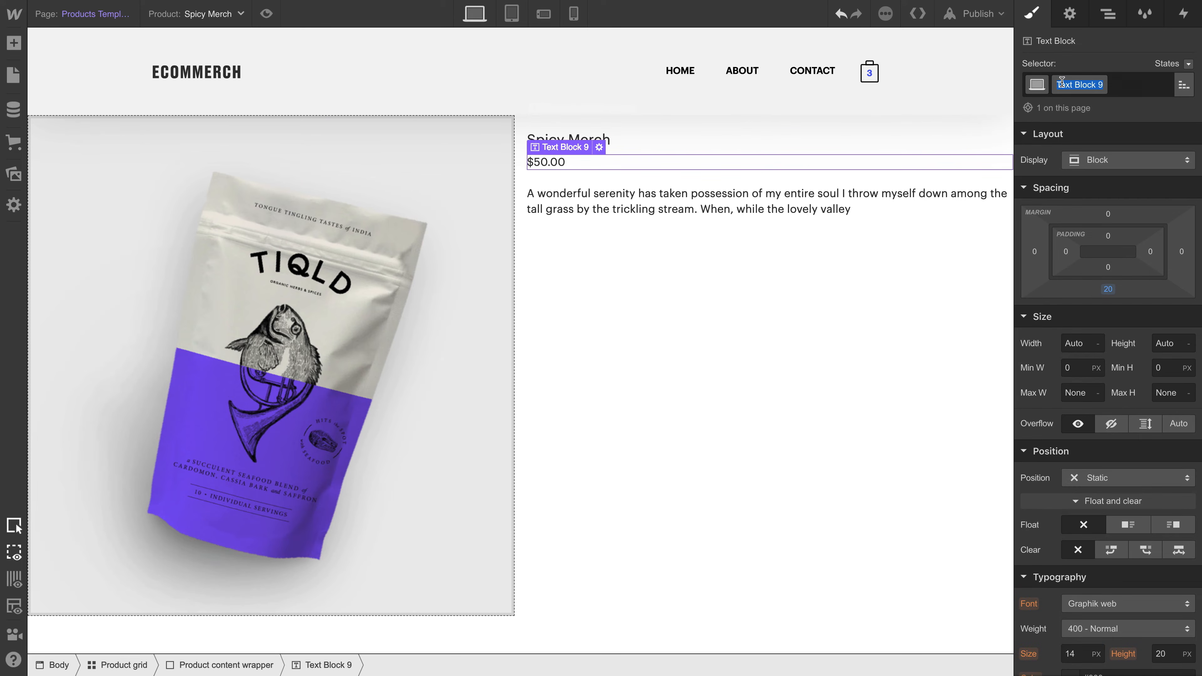
{"action": "type", "text": "Price text"}
{"action": "key", "text": "Return"}
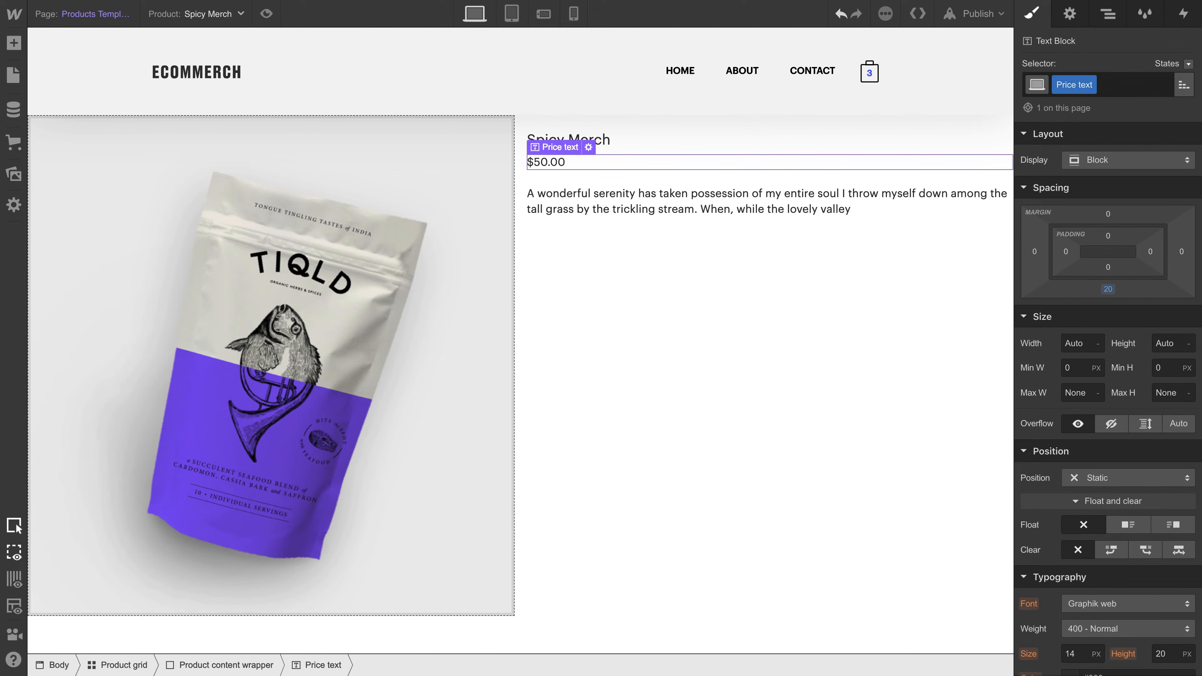
{"action": "scroll", "coordinate": [1087, 215], "scroll_direction": "down", "scroll_amount": 5}
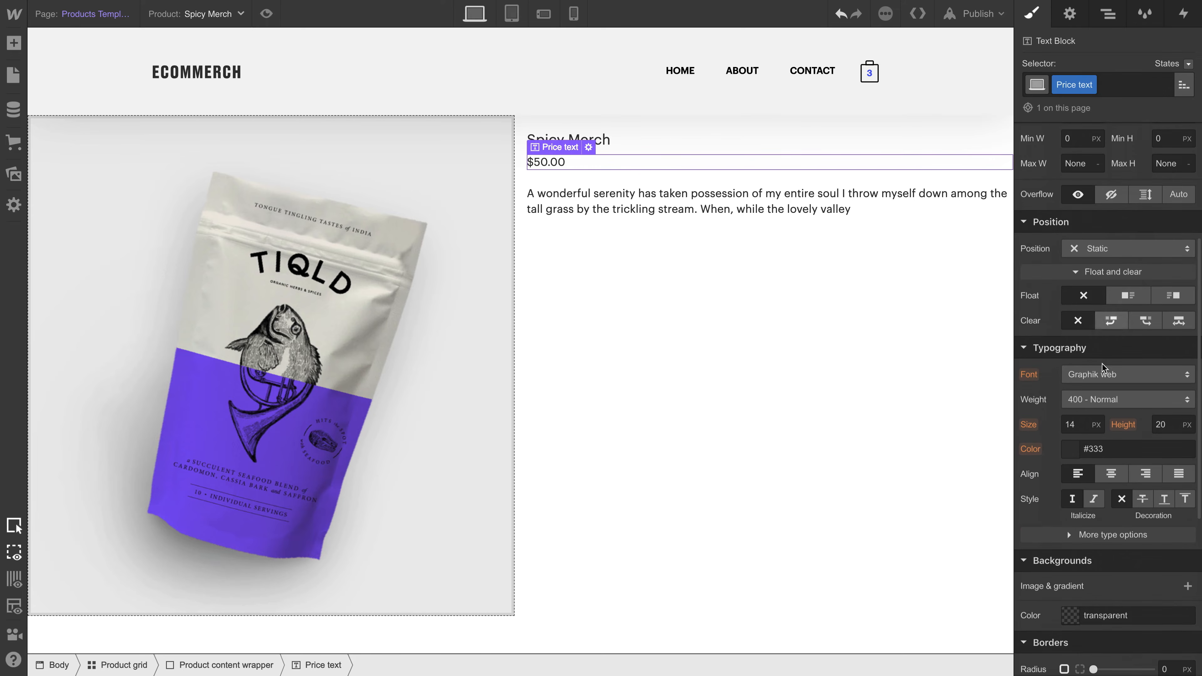
{"action": "left_click", "coordinate": [1077, 451]}
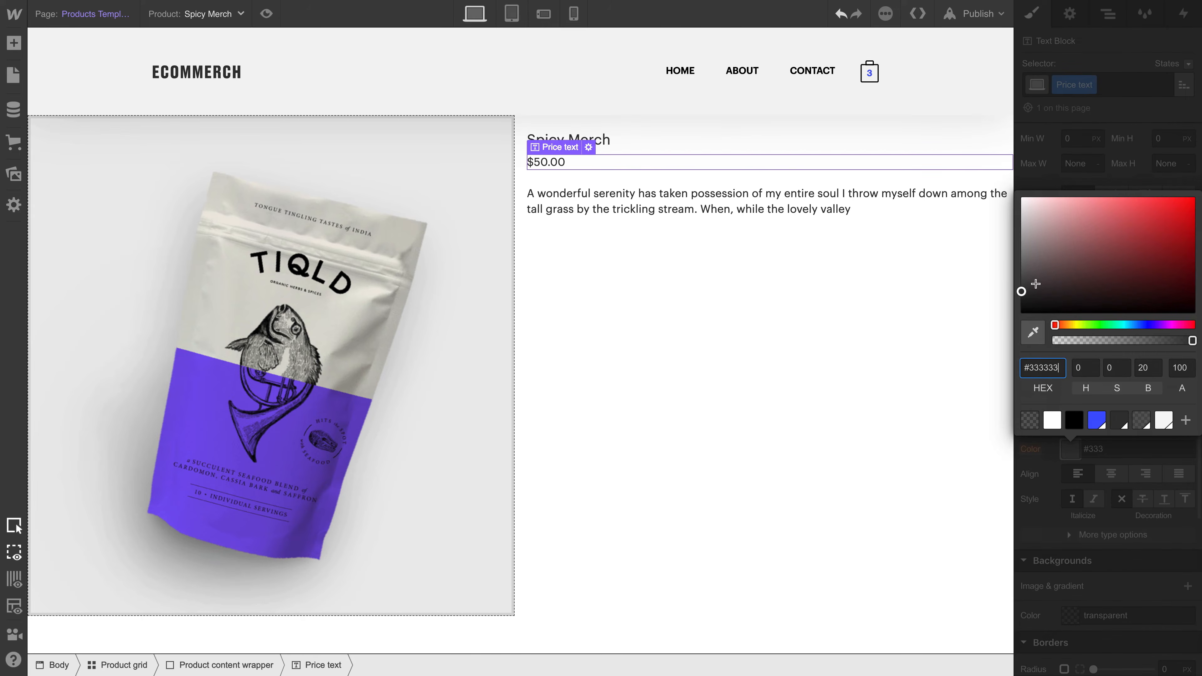
{"action": "left_click_drag", "start_coordinate": [1035, 284], "coordinate": [1009, 220]}
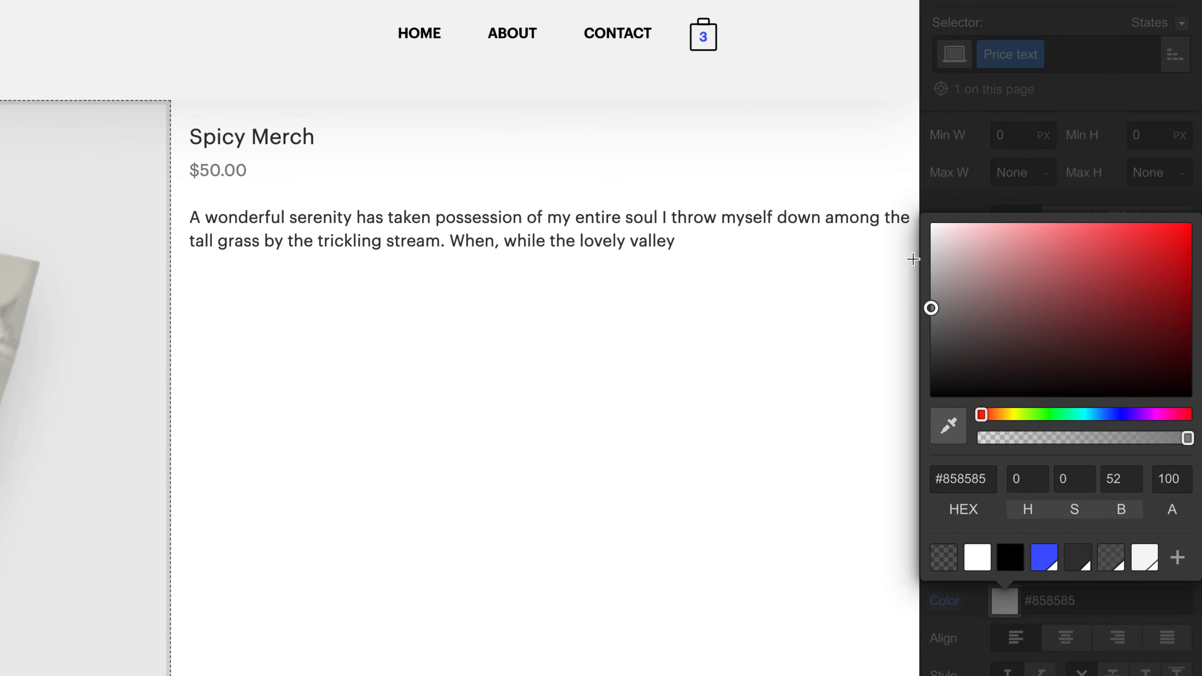
- Set the width of the product description paragraph to 70%
{"action": "left_click", "coordinate": [806, 213]}
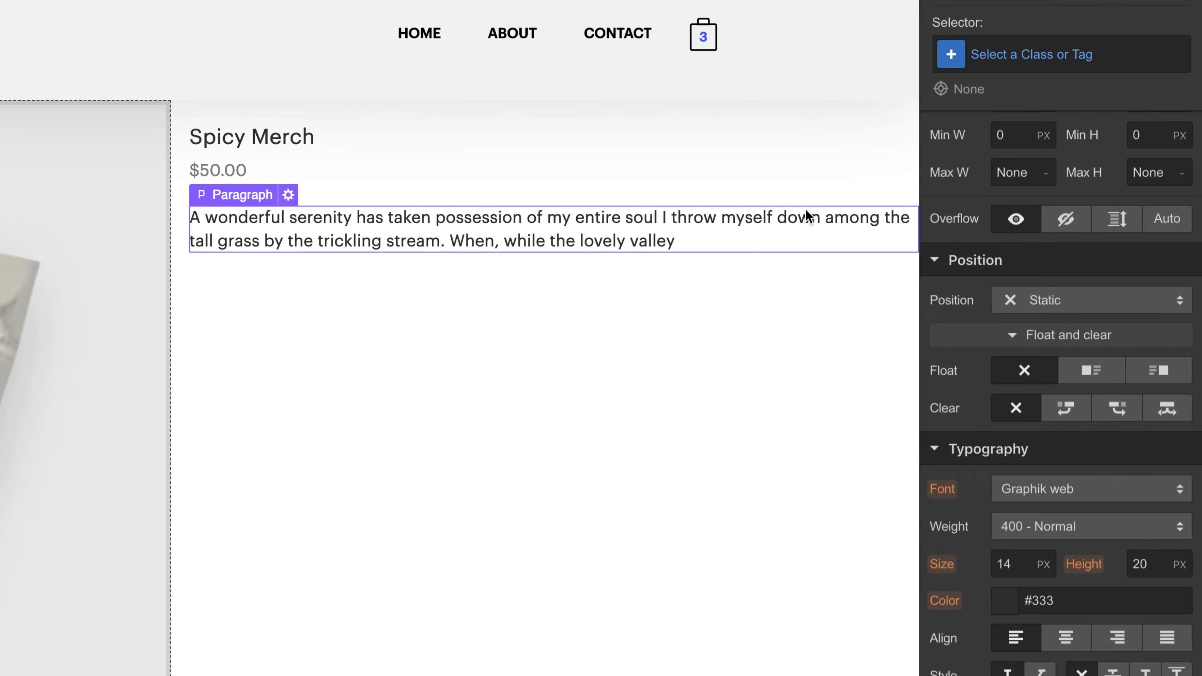
{"action": "scroll", "coordinate": [1103, 251], "scroll_direction": "up", "scroll_amount": 5}
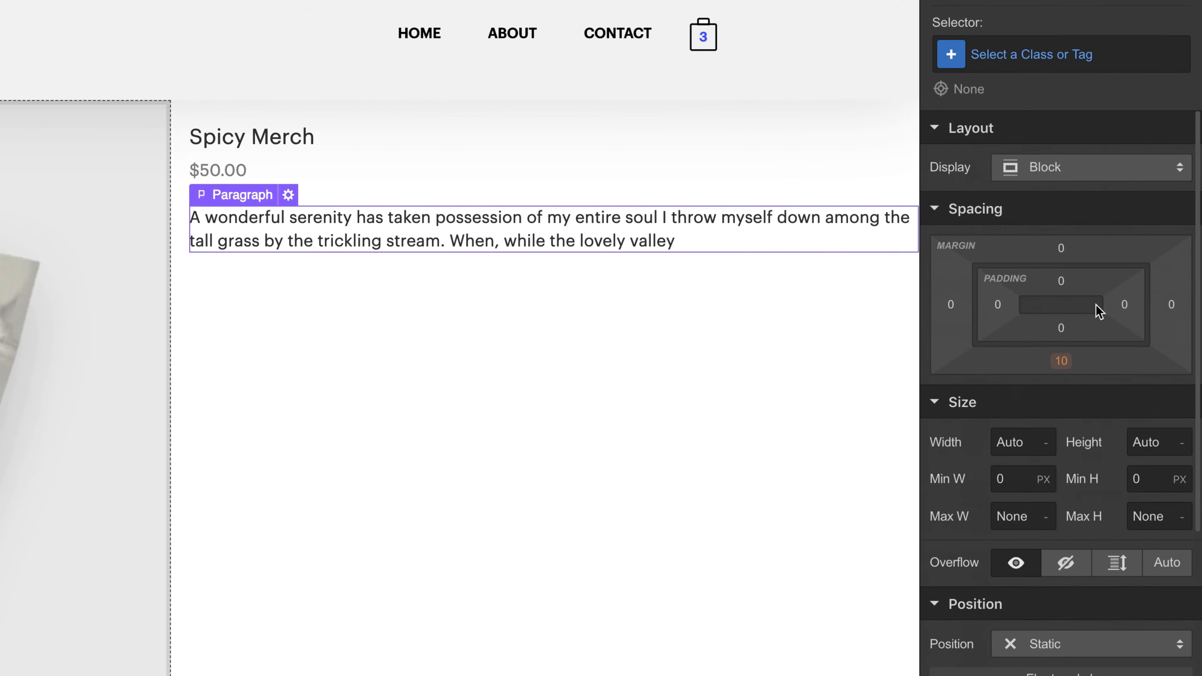
{"action": "left_click", "coordinate": [1016, 442]}
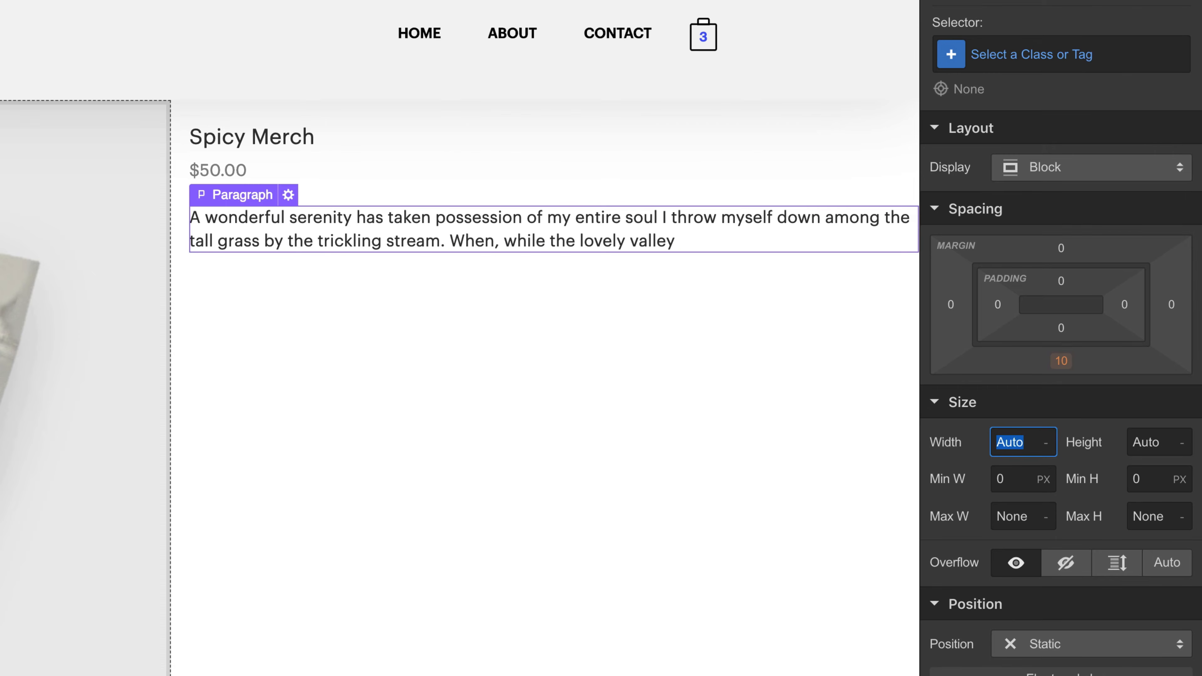
{"action": "type", "text": "70%"}
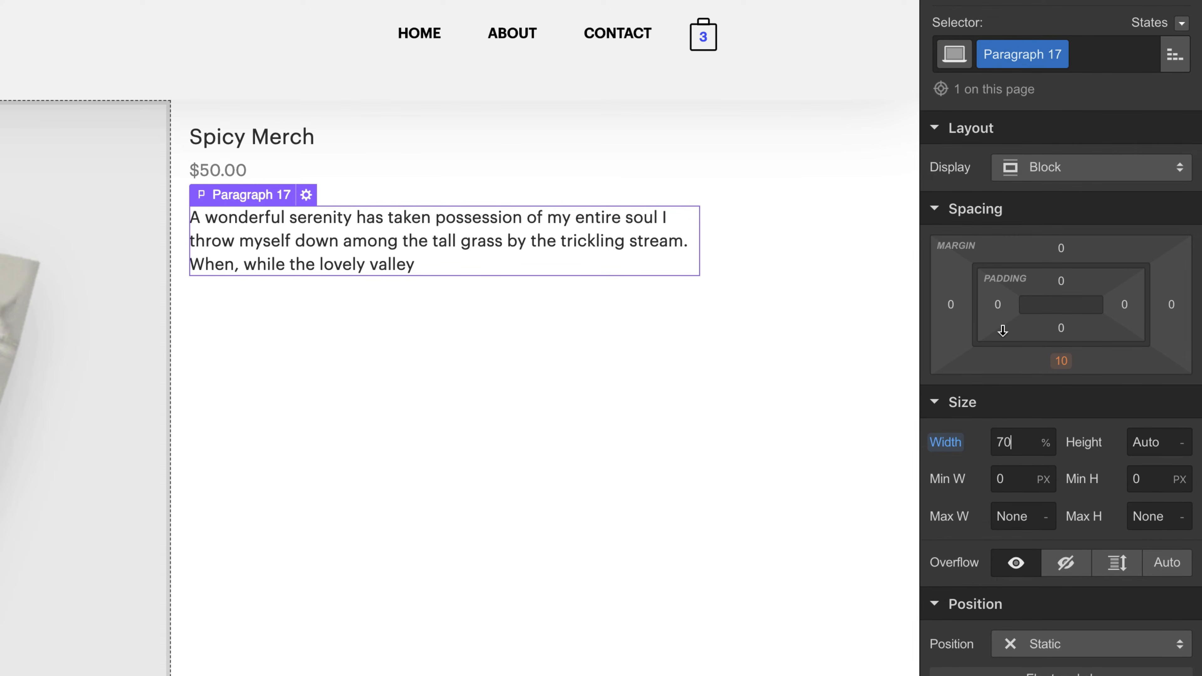
- Rename the description paragraph's class to "Pricing paragraph"
{"action": "double_click", "coordinate": [1029, 57]}
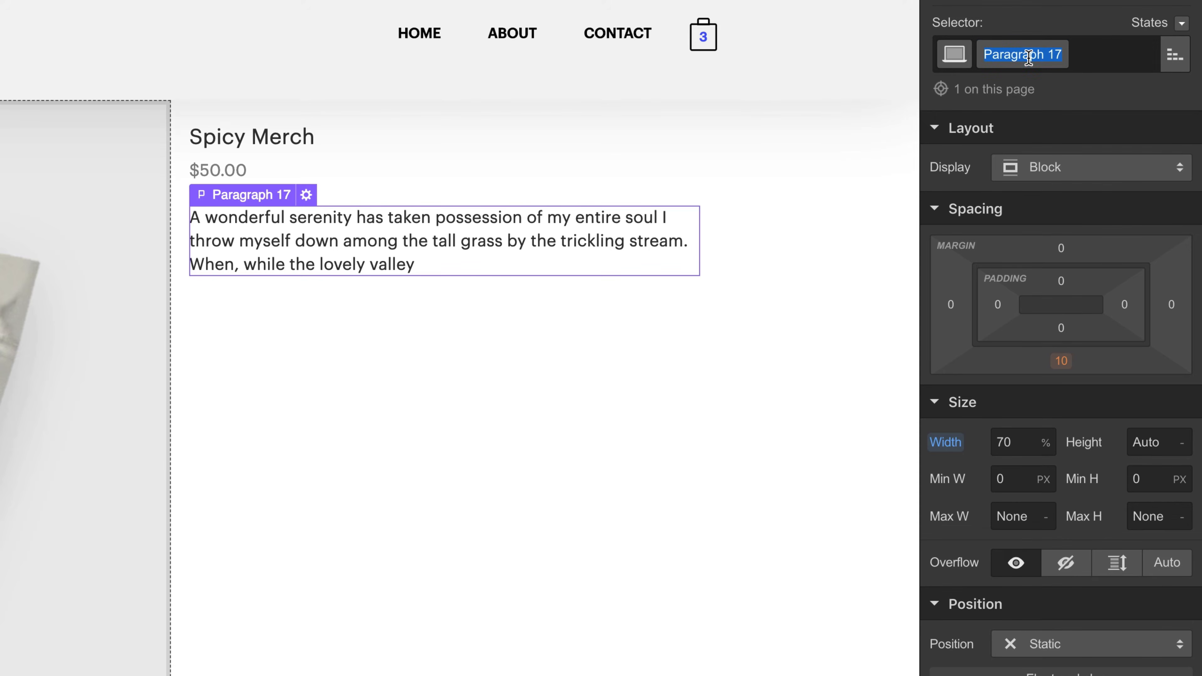
{"action": "type", "text": "Pricing p"}
{"action": "type", "text": "raph"}
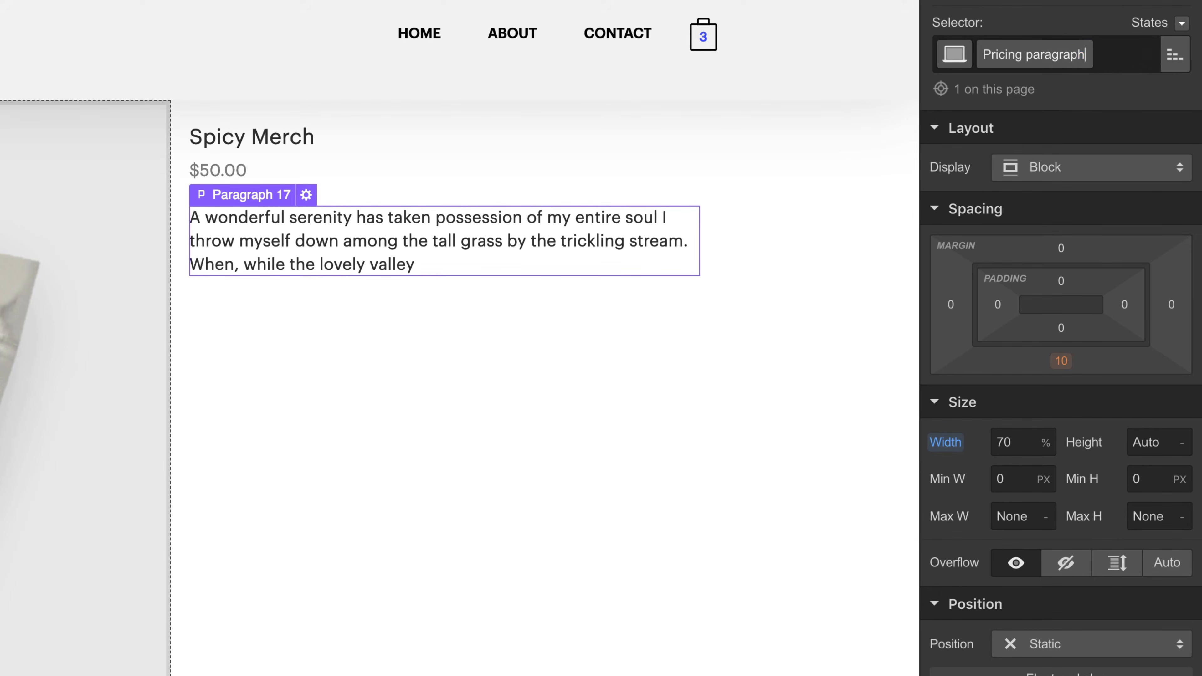
{"action": "key", "text": "Return"}
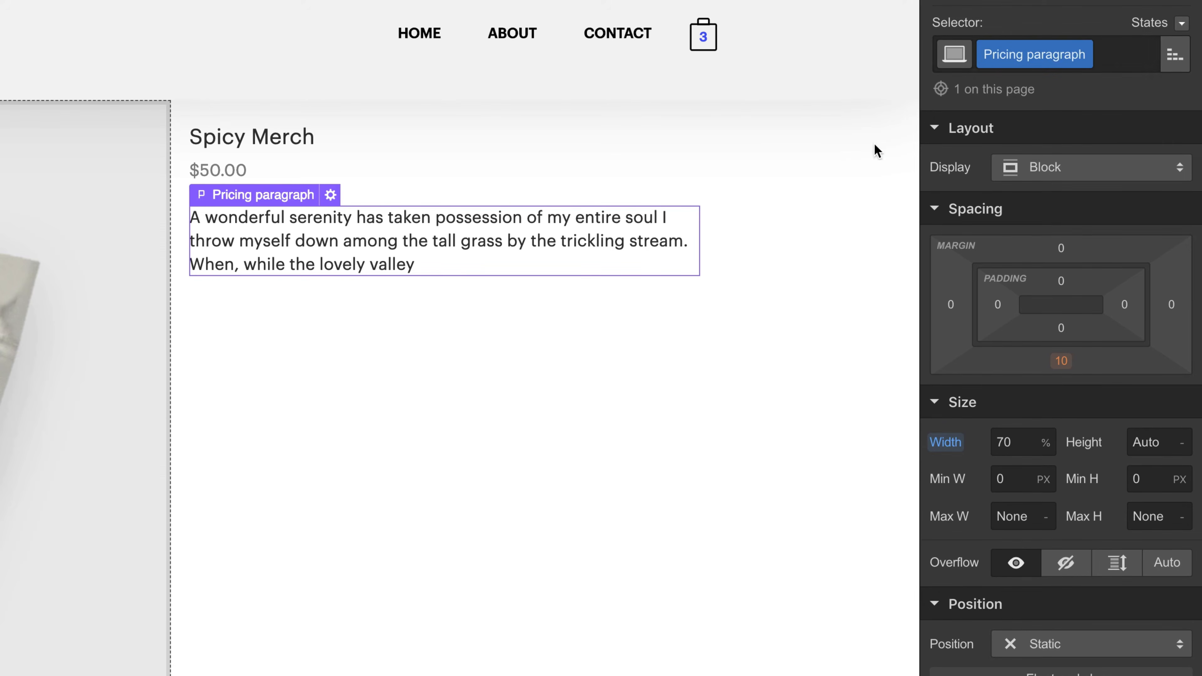
- Try the start and end vertical self-alignments on the Product content wrapper, ending with it vertically centered in its grid cell
{"action": "left_click", "coordinate": [662, 322]}
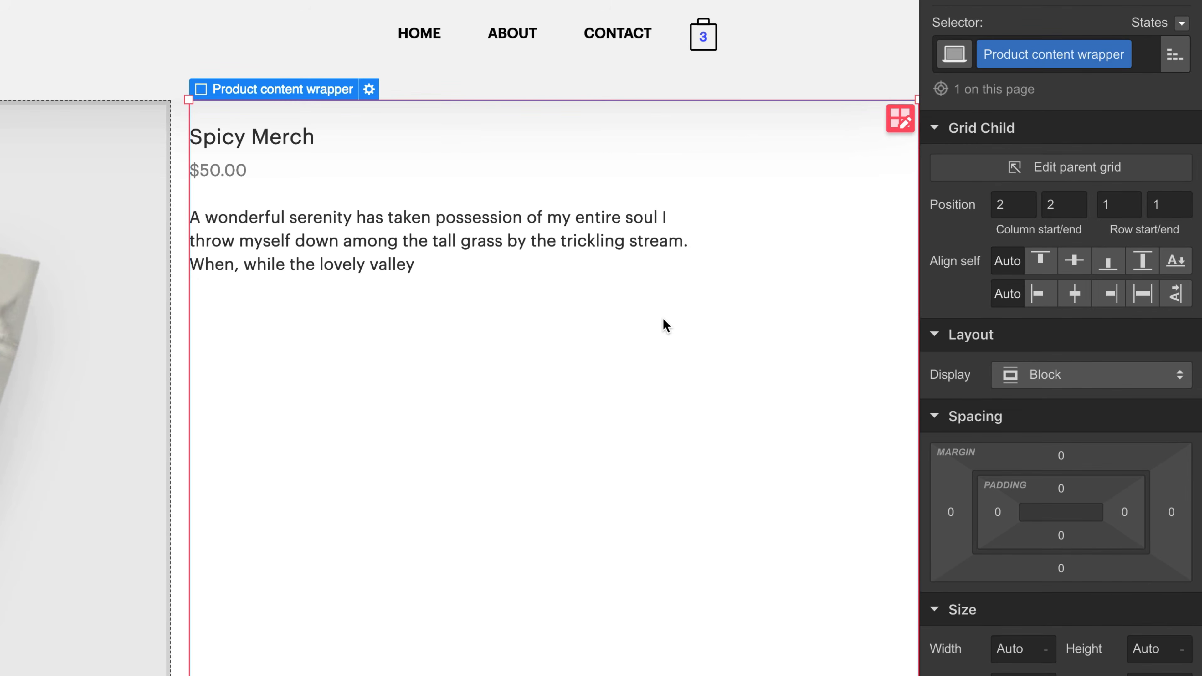
{"action": "left_click", "coordinate": [1043, 269]}
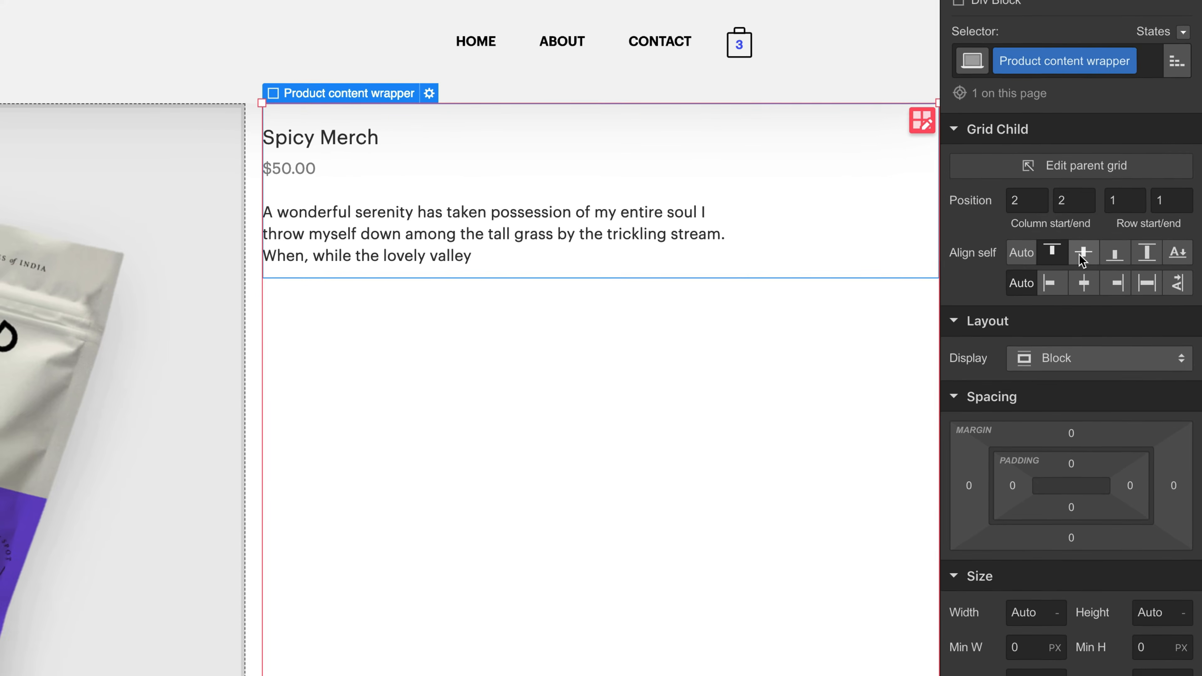
{"action": "left_click", "coordinate": [1077, 258]}
{"action": "left_click", "coordinate": [1110, 259]}
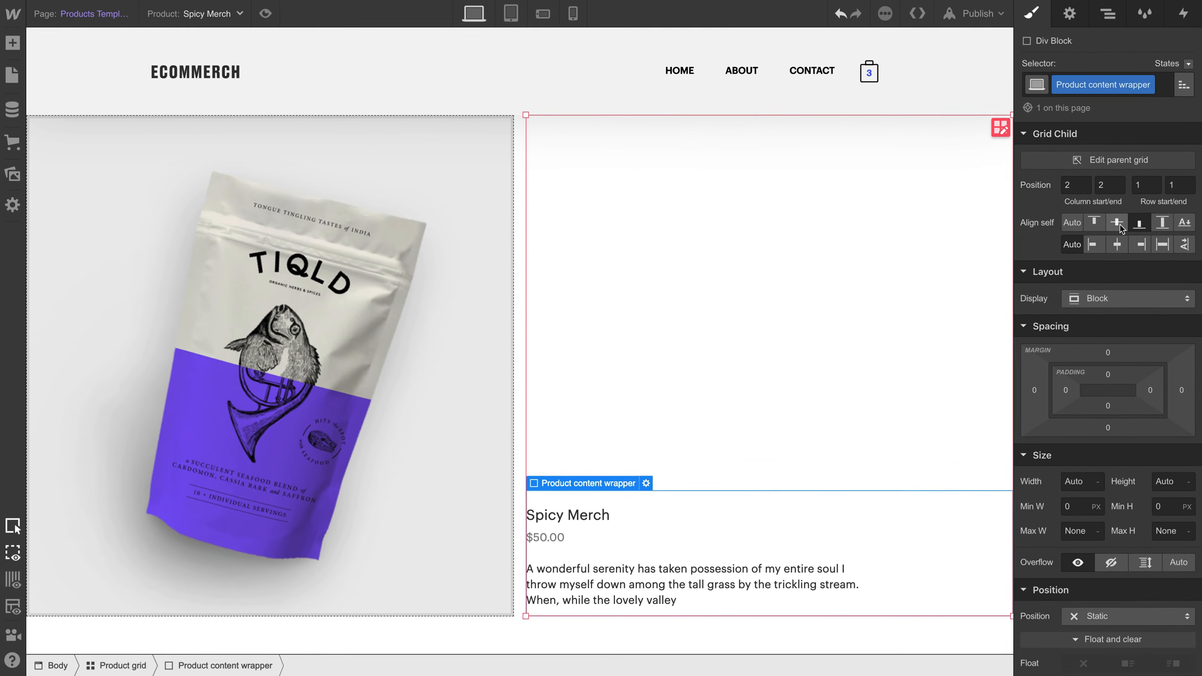
{"action": "left_click", "coordinate": [1115, 224]}
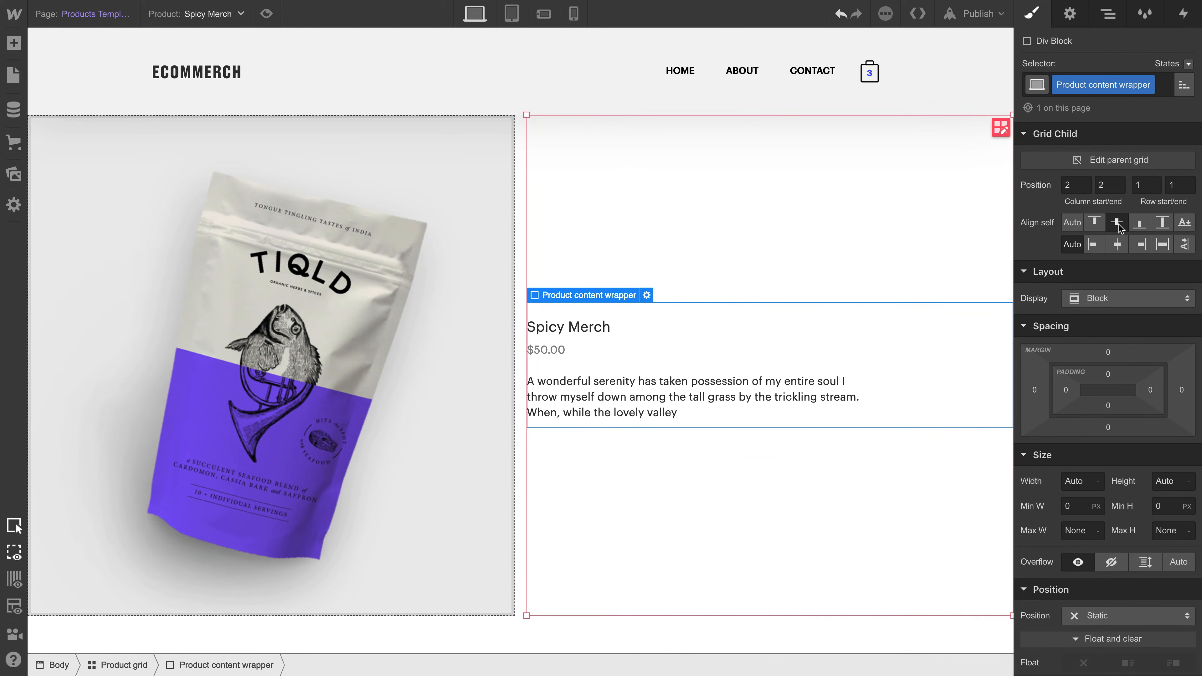
- Add an Add to Cart element below the description in the Product content wrapper and increase the description paragraph's bottom margin
{"action": "left_click", "coordinate": [13, 42]}
{"action": "scroll", "coordinate": [94, 178], "scroll_direction": "down", "scroll_amount": 5}
{"action": "scroll", "coordinate": [93, 180], "scroll_direction": "down", "scroll_amount": 3}
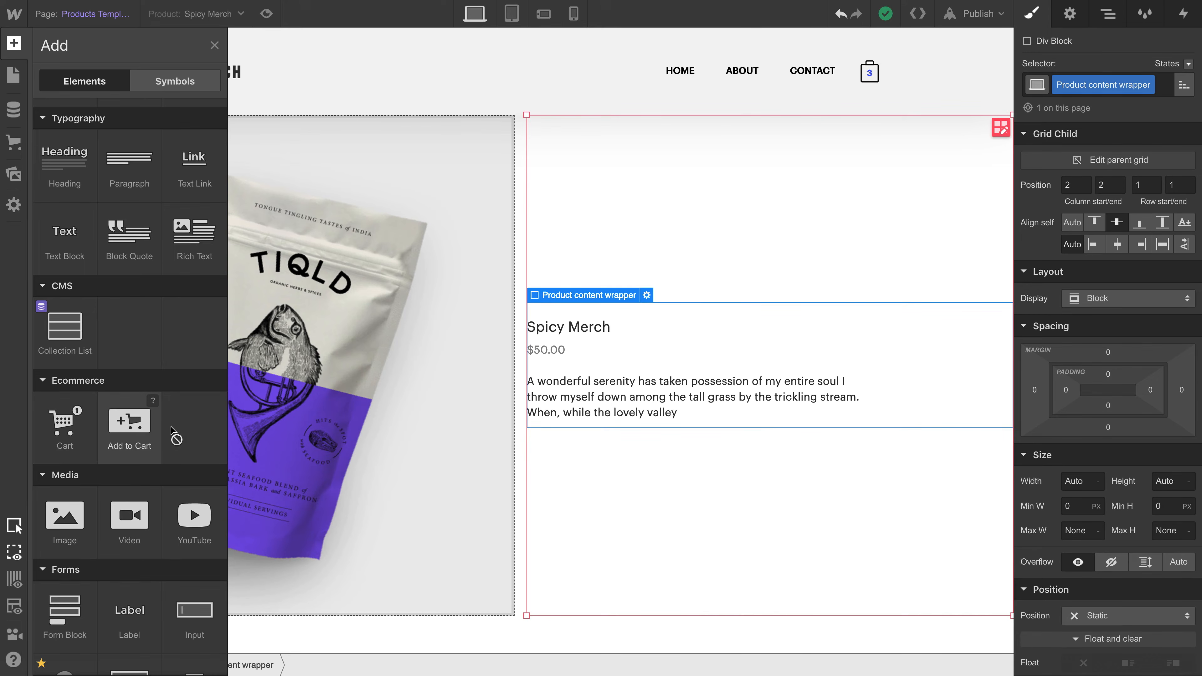
{"action": "left_click_drag", "start_coordinate": [172, 428], "coordinate": [627, 406]}
{"action": "left_click", "coordinate": [638, 365]}
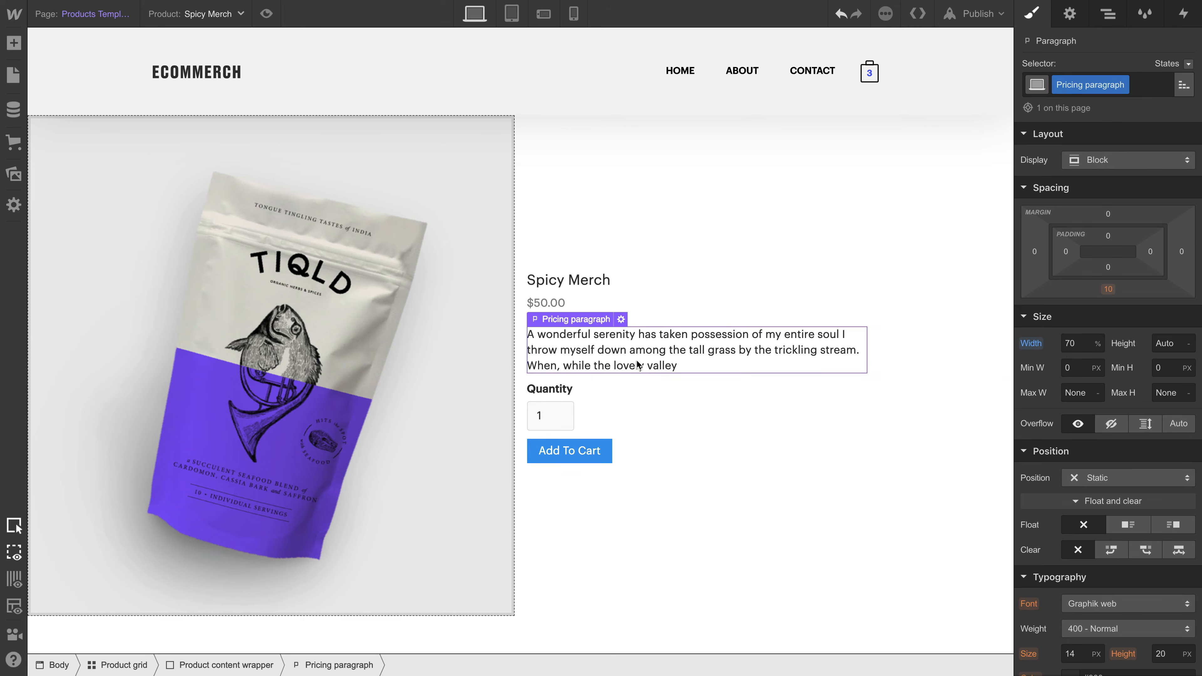
{"action": "left_click_drag", "start_coordinate": [1107, 289], "coordinate": [962, 419]}
- Set the Quantity label's font size to 12 px and its weight to 400 - Normal
{"action": "left_click", "coordinate": [563, 408]}
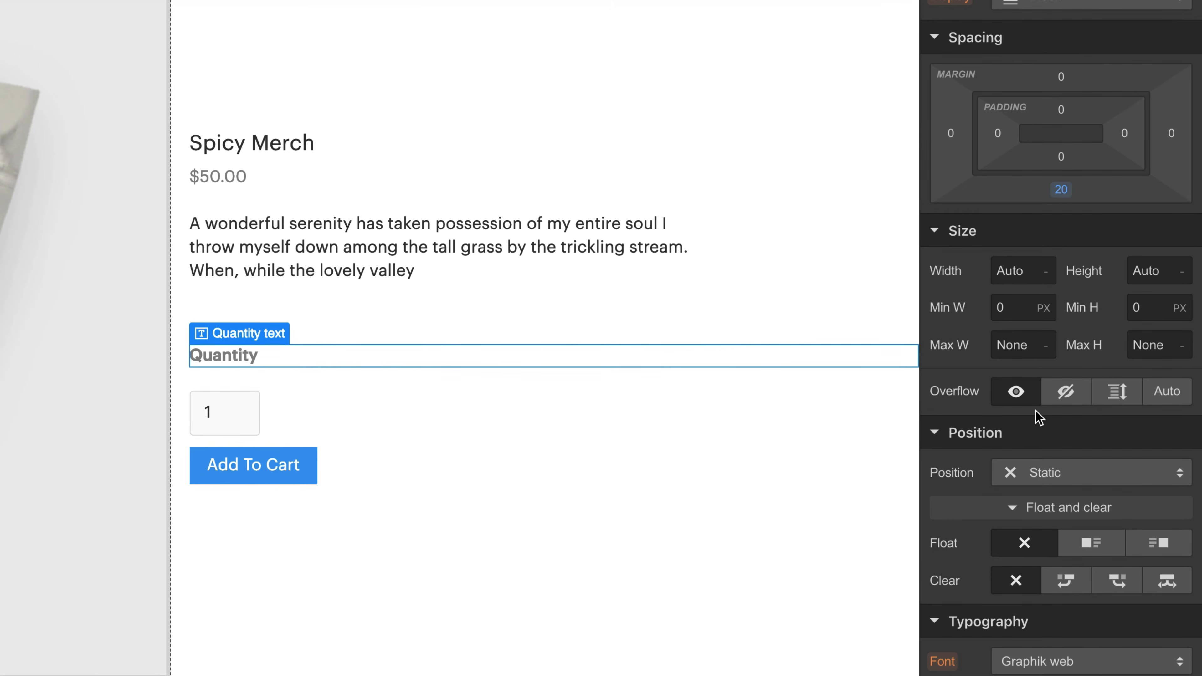
{"action": "scroll", "coordinate": [1036, 411], "scroll_direction": "down", "scroll_amount": 8}
{"action": "left_click", "coordinate": [1024, 344]}
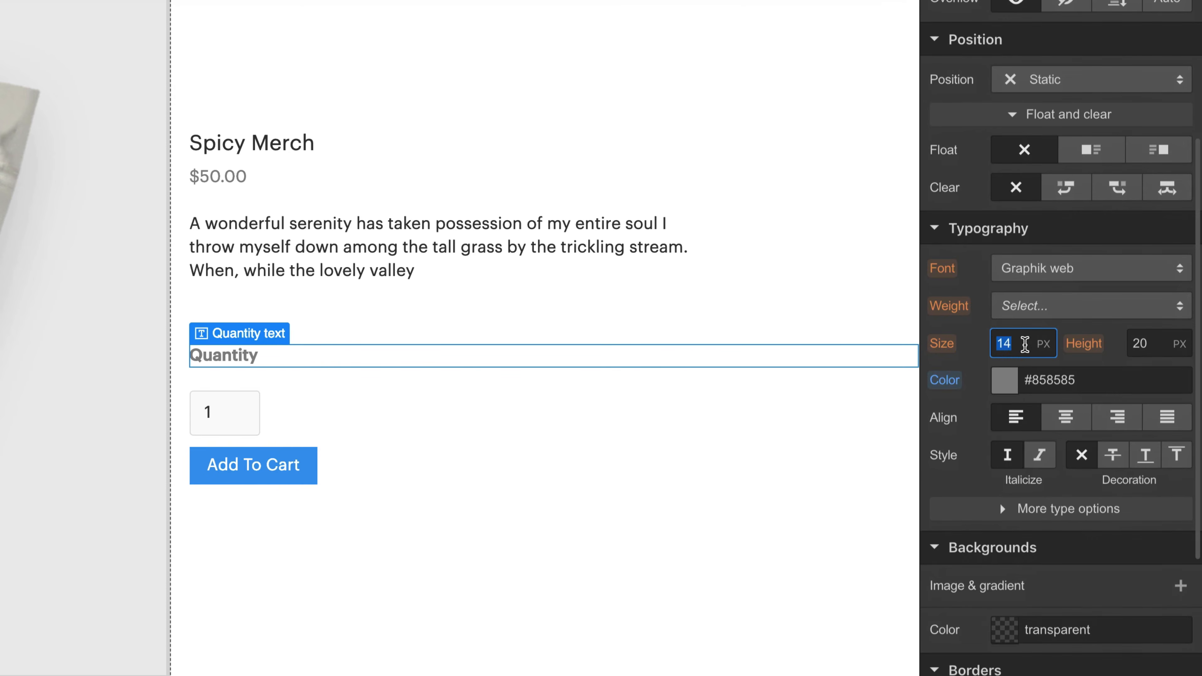
{"action": "type", "text": "12"}
{"action": "left_click", "coordinate": [1030, 308]}
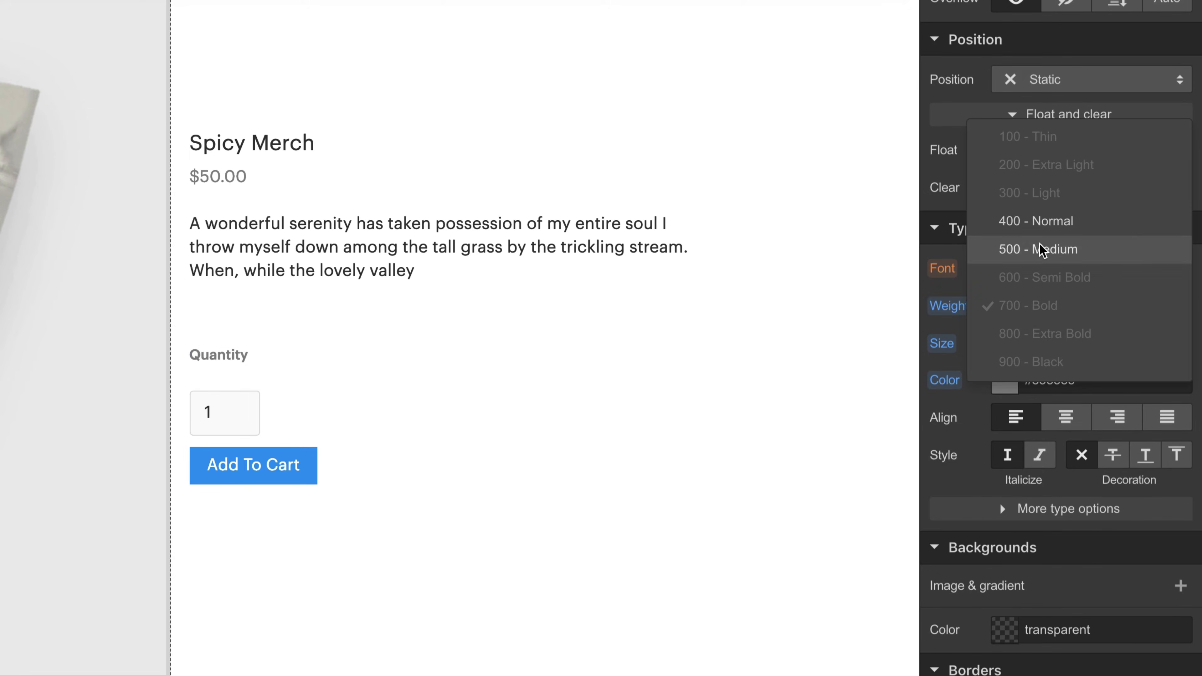
{"action": "left_click", "coordinate": [1045, 221]}
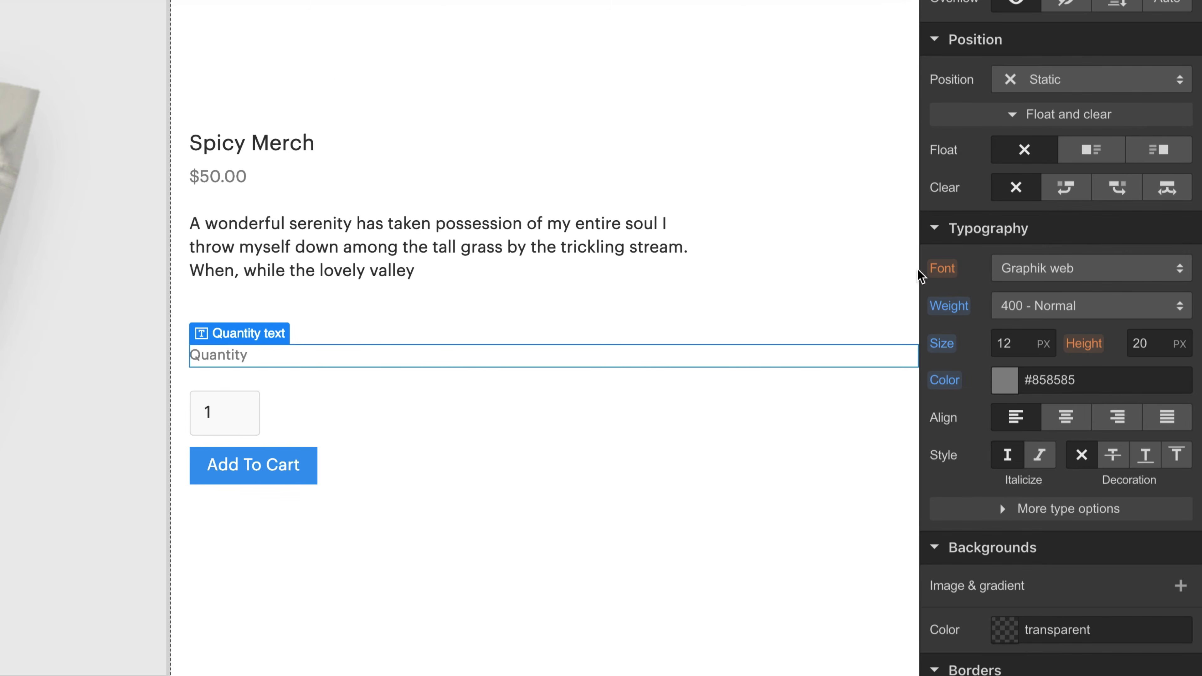
- Give the Quantity input field a transparent background and a border radius of 0 px
{"action": "left_click", "coordinate": [209, 416]}
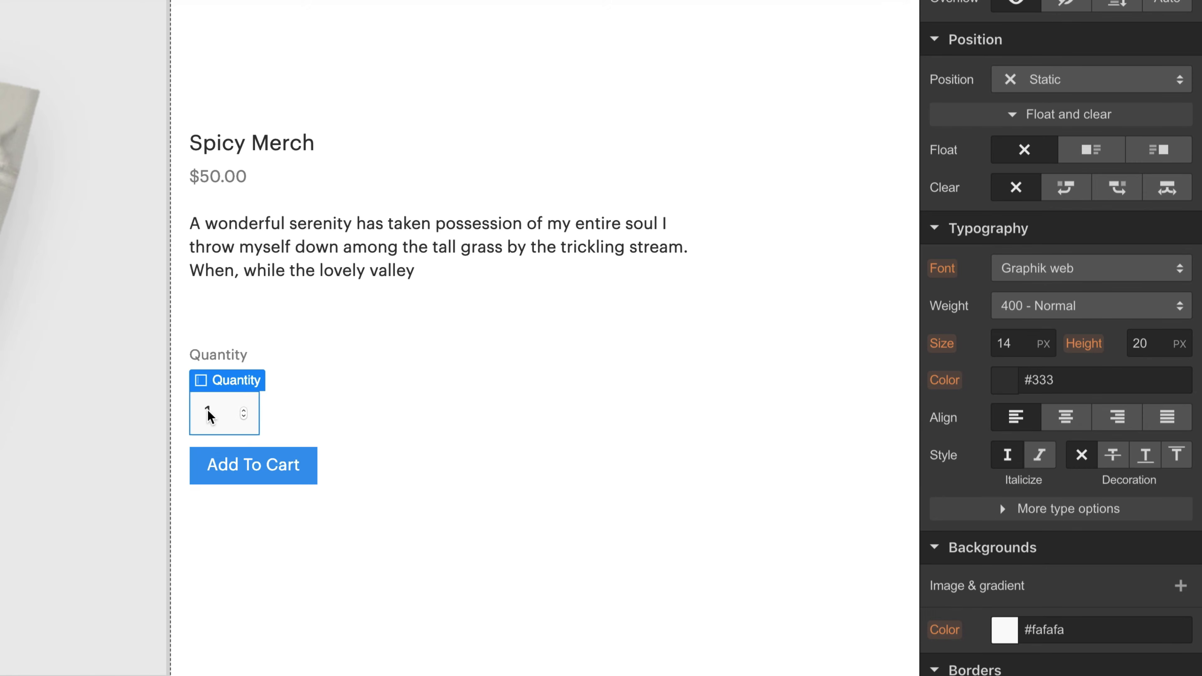
{"action": "scroll", "coordinate": [1064, 448], "scroll_direction": "down", "scroll_amount": 8}
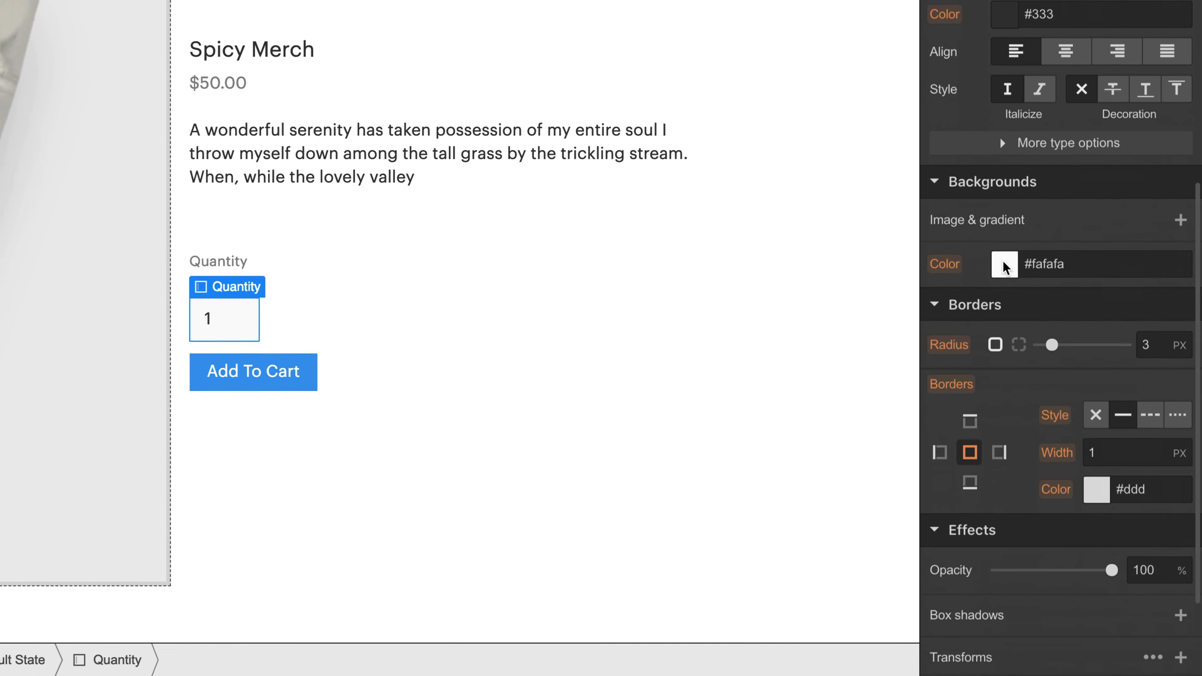
{"action": "left_click", "coordinate": [1003, 266]}
{"action": "mouse_move", "coordinate": [973, 311]}
{"action": "left_mouse_down"}
{"action": "mouse_move", "coordinate": [957, 330]}
{"action": "mouse_move", "coordinate": [919, 298]}
{"action": "mouse_move", "coordinate": [928, 343]}
{"action": "mouse_move", "coordinate": [958, 317]}
{"action": "left_mouse_up"}
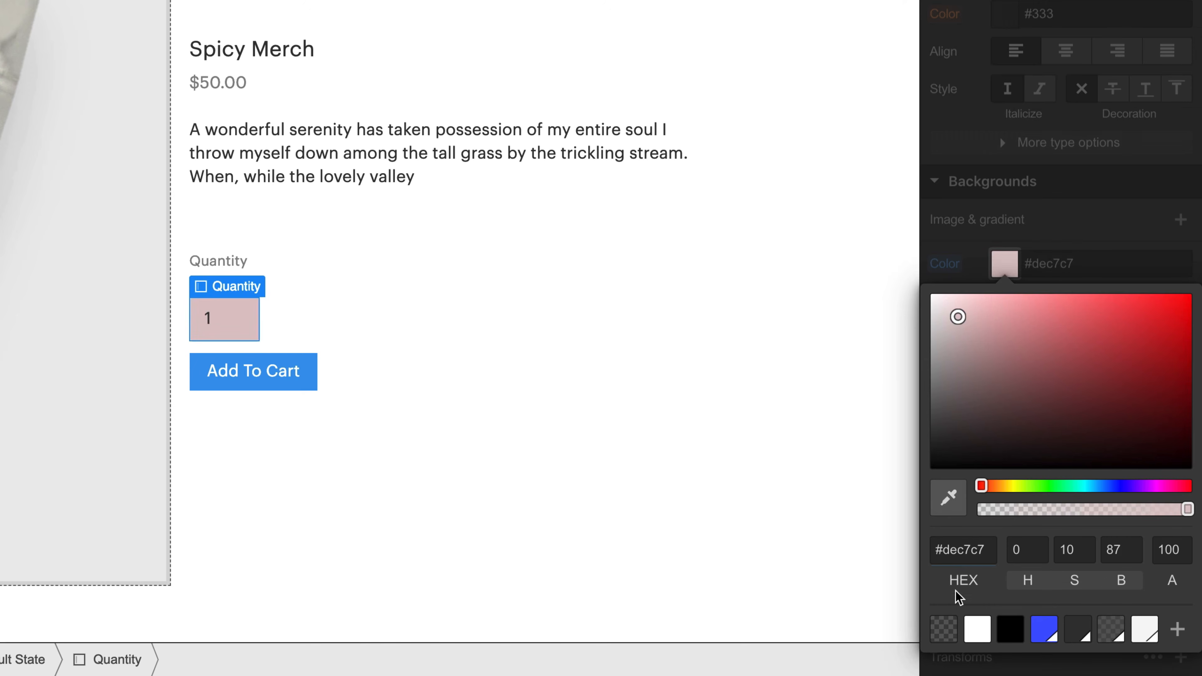
{"action": "left_click", "coordinate": [951, 629]}
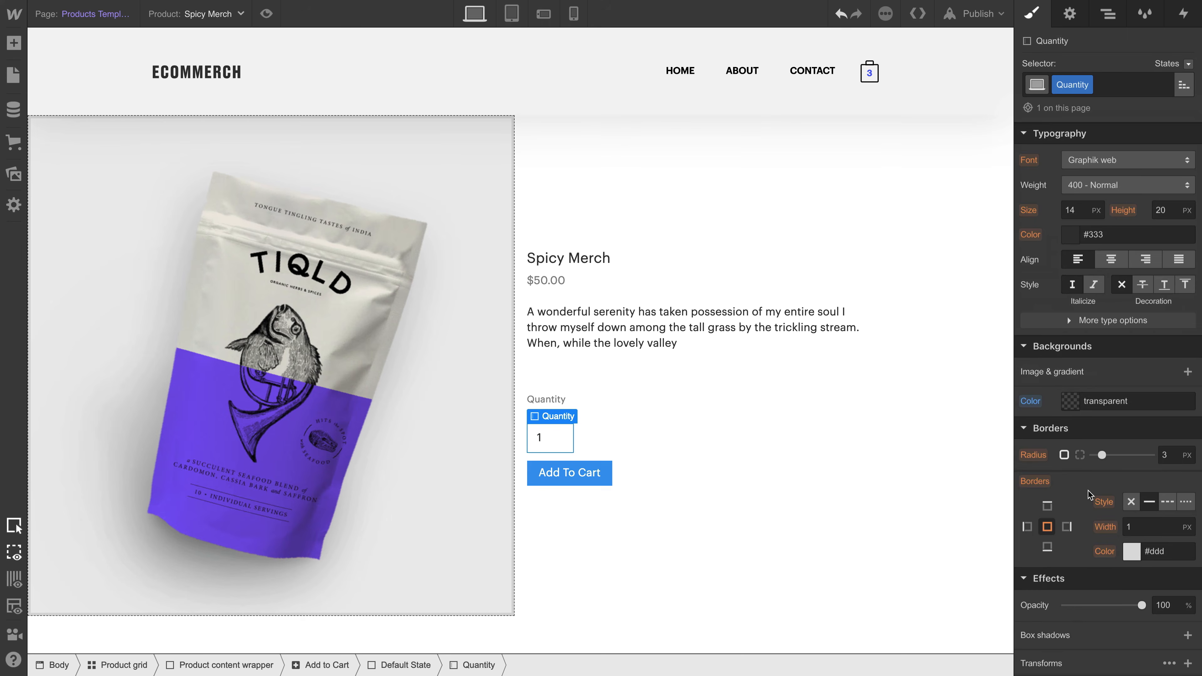
{"action": "scroll", "coordinate": [1089, 490], "scroll_direction": "down", "scroll_amount": 2}
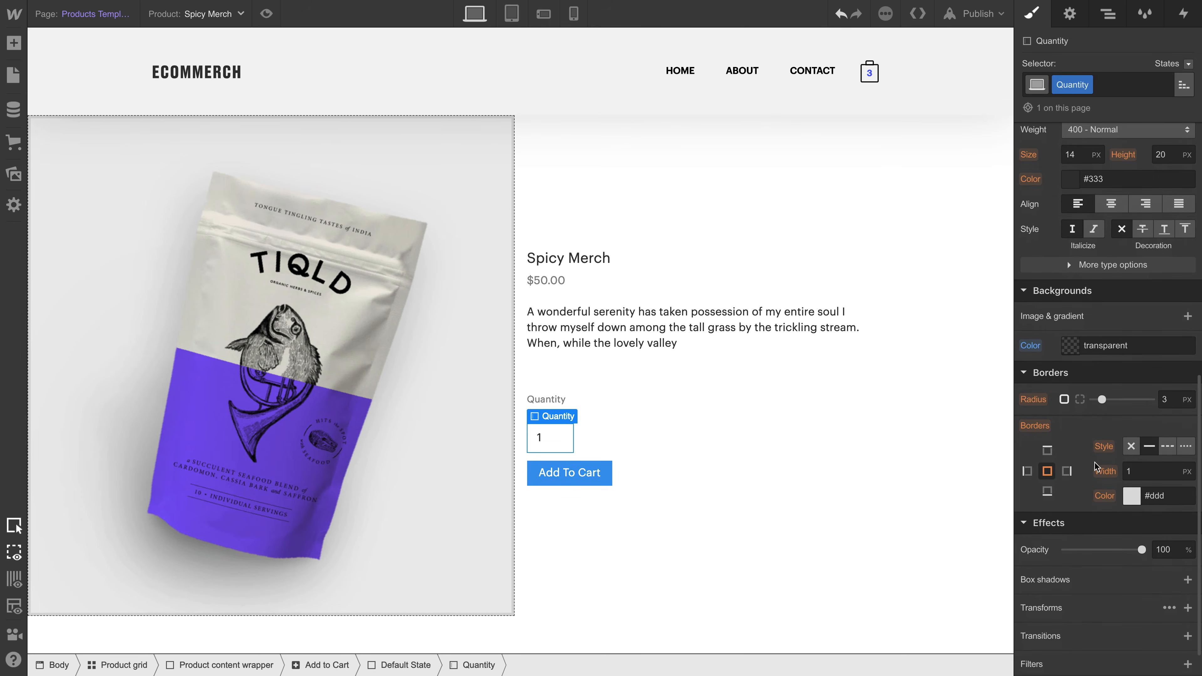
{"action": "left_click_drag", "start_coordinate": [1101, 399], "coordinate": [1123, 395]}
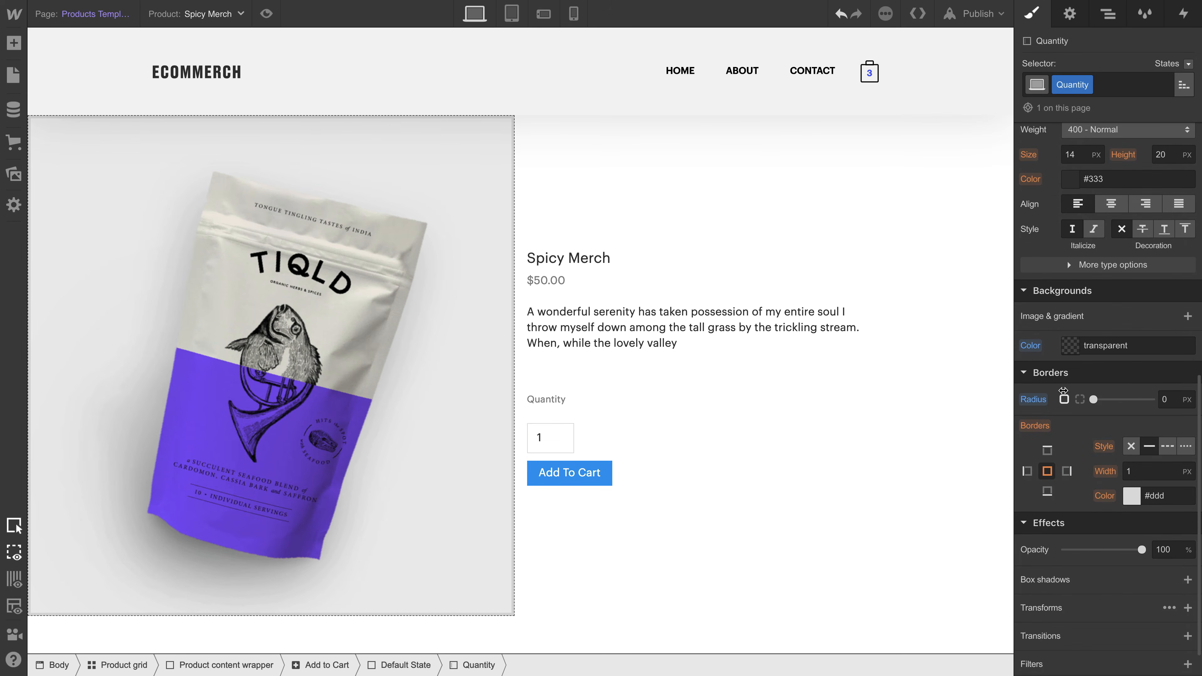
- Resize the Quantity input field to 120 px wide and 45 px high
{"action": "scroll", "coordinate": [1070, 394], "scroll_direction": "up", "scroll_amount": 10}
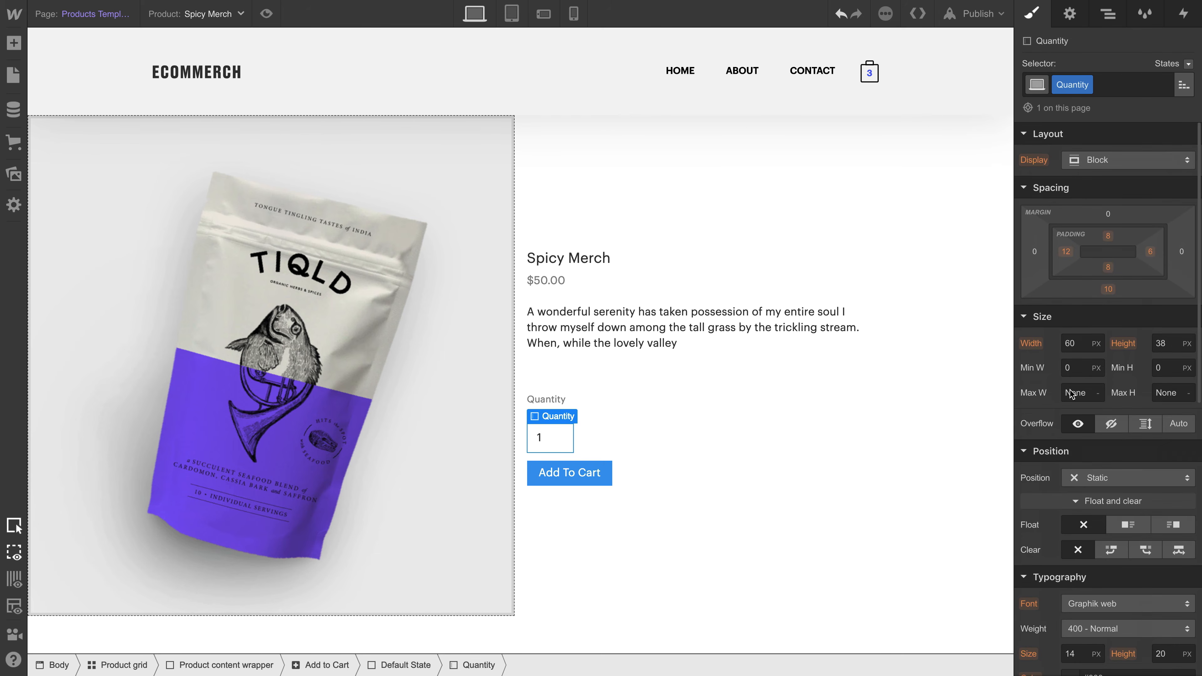
{"action": "left_click", "coordinate": [1081, 345]}
{"action": "type", "text": "120"}
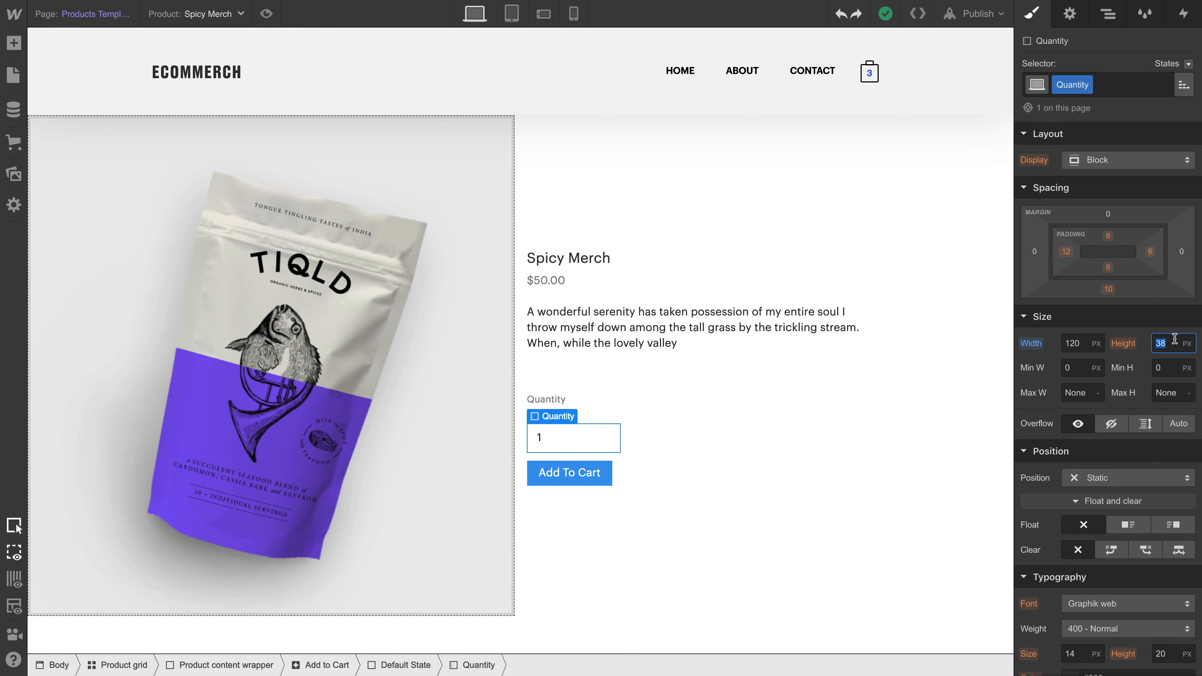
{"action": "key", "text": "Up"}
{"action": "key", "text": "Up"}
{"action": "key", "text": "Up"}
{"action": "key", "text": "Up"}
{"action": "key", "text": "Up"}
{"action": "key", "text": "Up"}
{"action": "key", "text": "Up"}
{"action": "key", "text": "Up"}
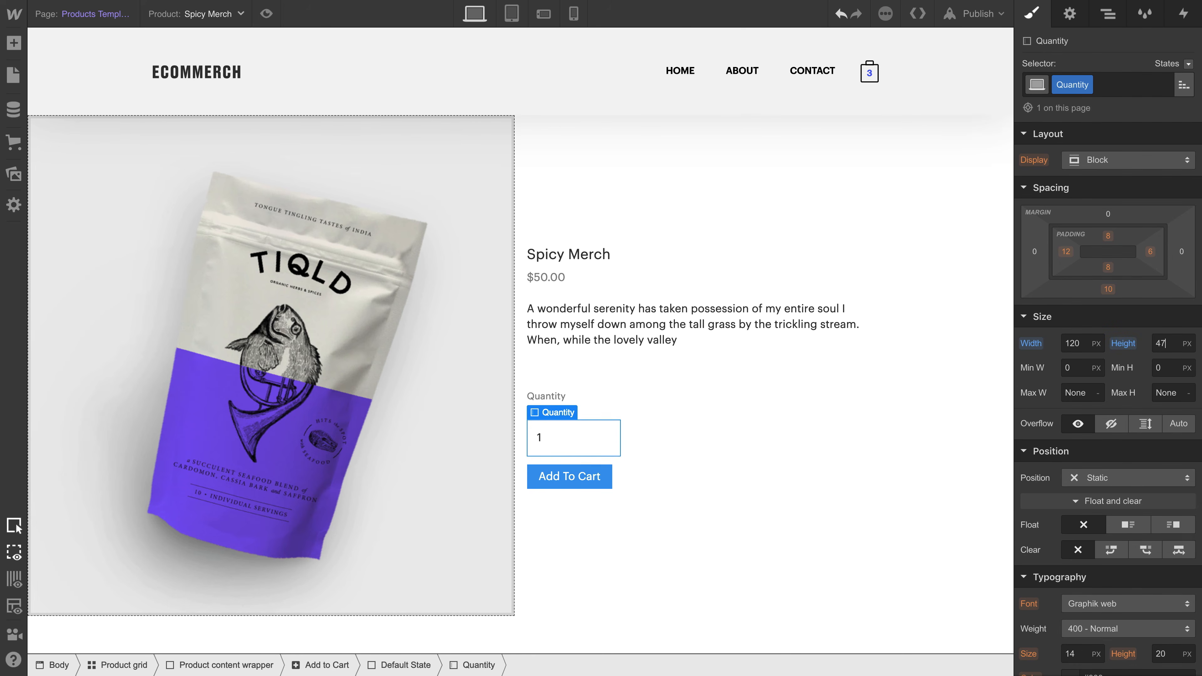
{"action": "key", "text": "Down"}
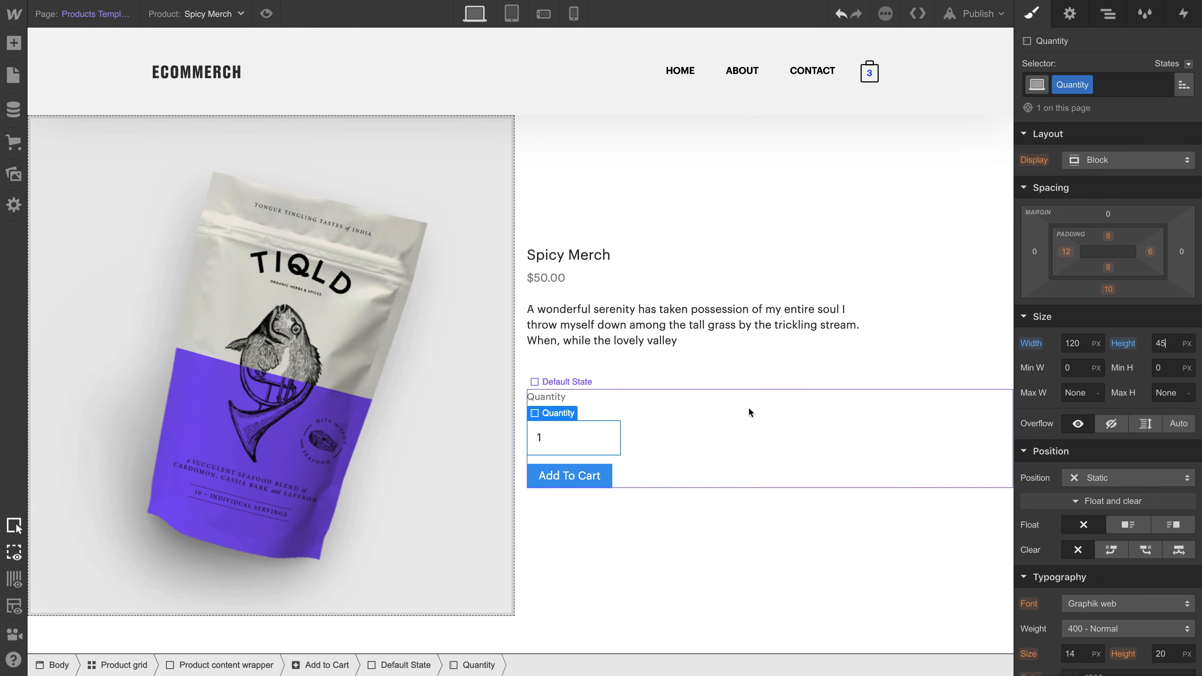
{"action": "left_click", "coordinate": [749, 406]}
- Set the Add To Cart button's padding to 62 px horizontally and 21 px vertically, and its background color to the Slate Blue swatch
{"action": "left_click", "coordinate": [601, 480]}
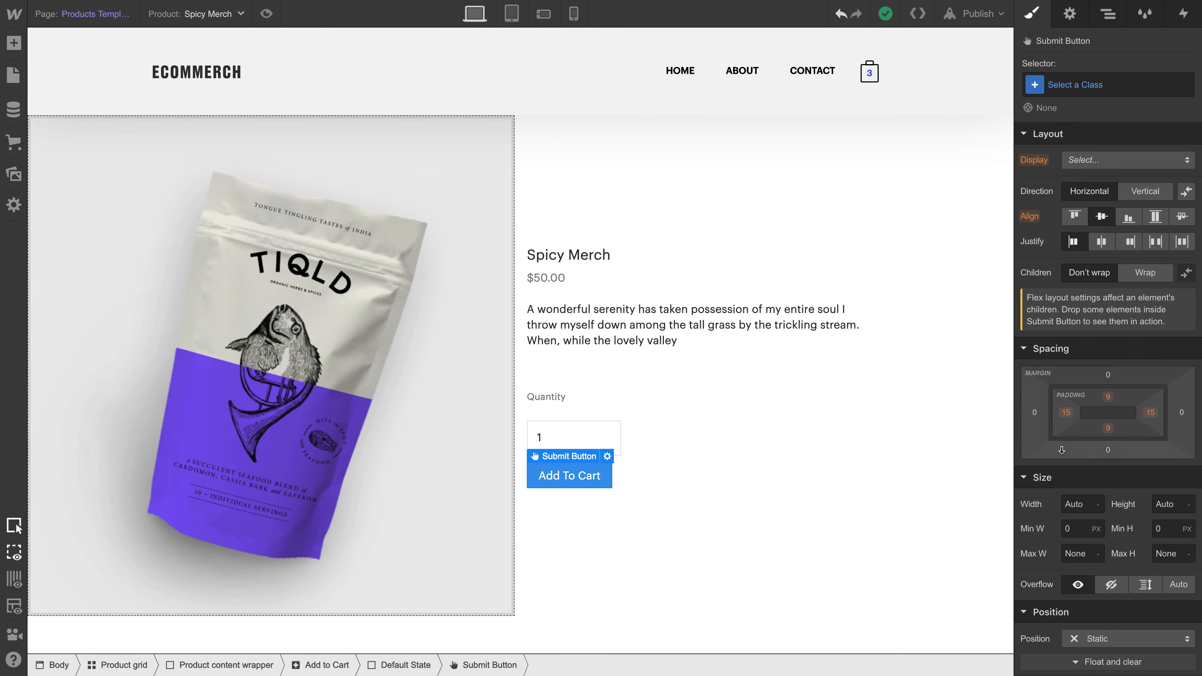
{"action": "left_click_drag", "start_coordinate": [1064, 420], "coordinate": [1130, 426]}
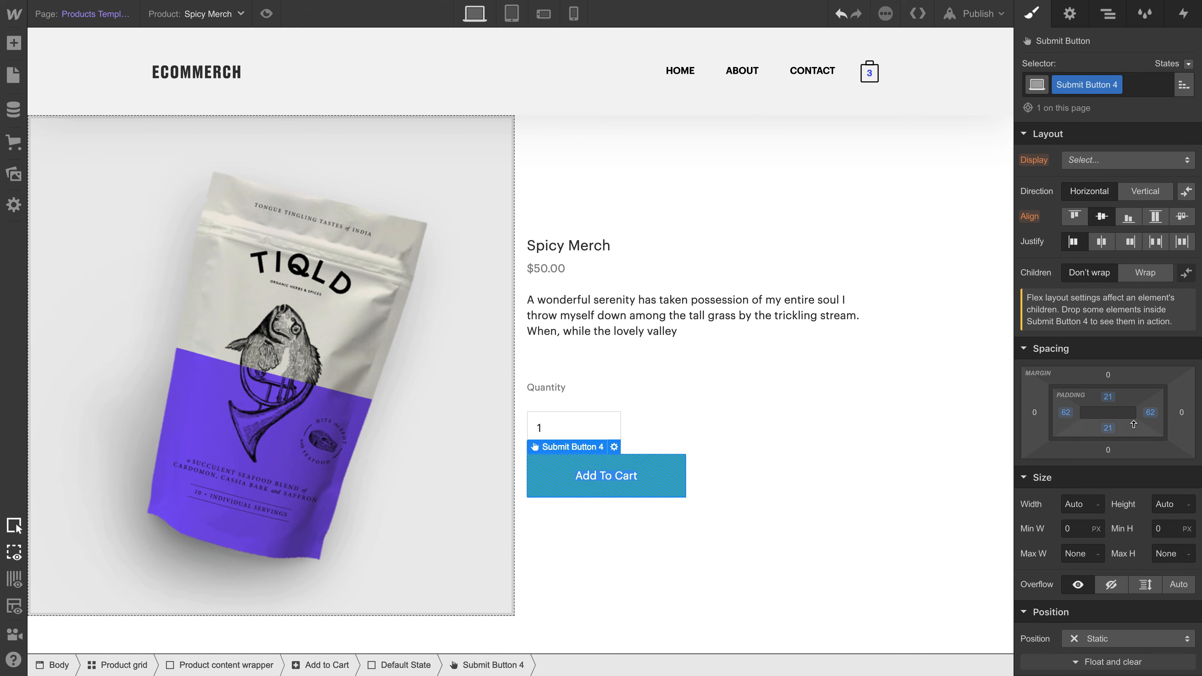
{"action": "scroll", "coordinate": [1128, 444], "scroll_direction": "down", "scroll_amount": 1}
{"action": "scroll", "coordinate": [1129, 444], "scroll_direction": "down", "scroll_amount": 5}
{"action": "left_click", "coordinate": [1069, 394]}
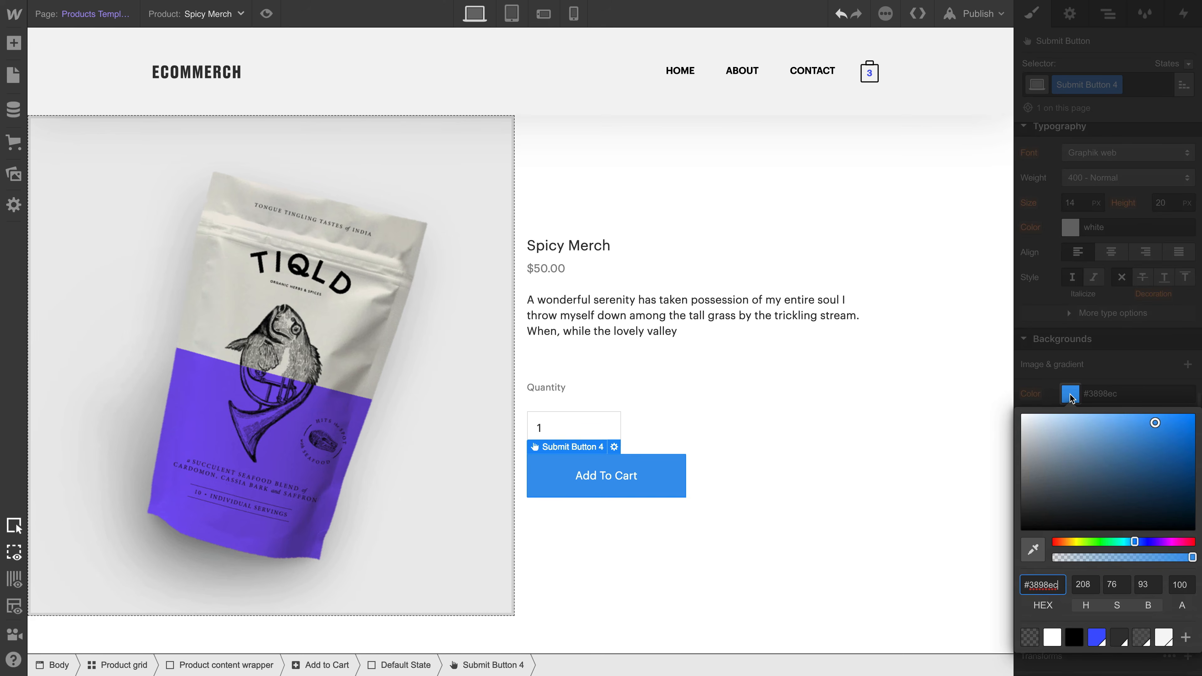
{"action": "left_click", "coordinate": [1096, 637]}
{"action": "key", "text": "Escape"}
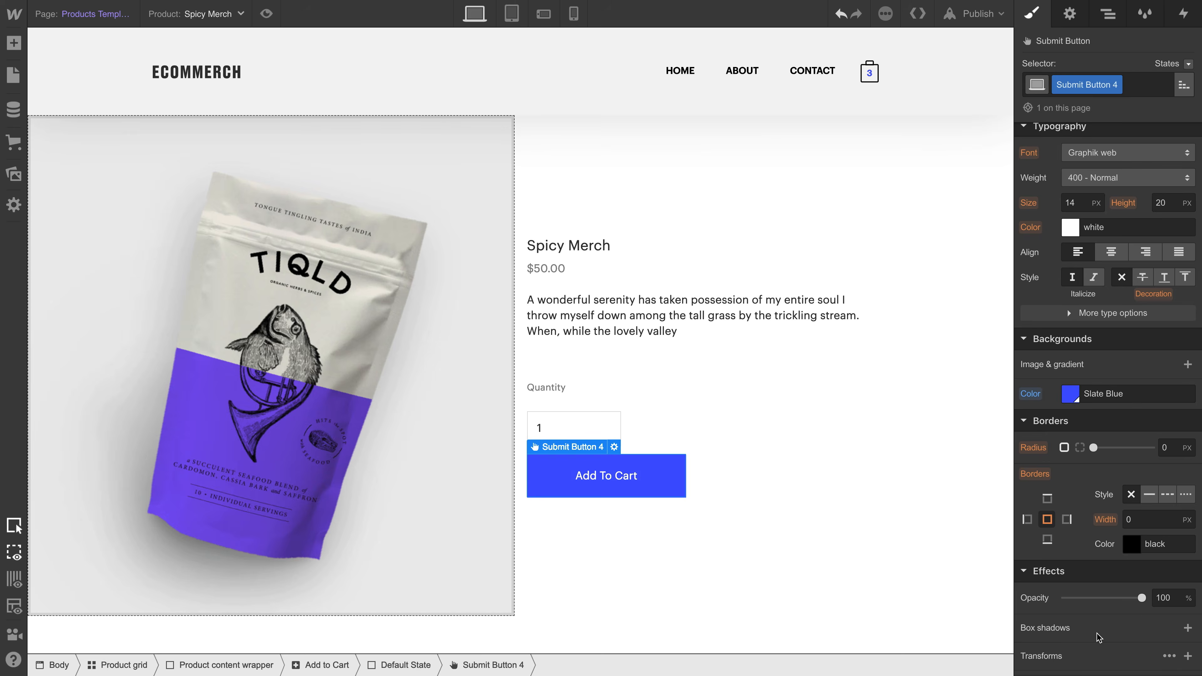
- Rename the submit button's class to "Add to cart button"
{"action": "double_click", "coordinate": [1056, 127]}
{"action": "type", "text": "Add"}
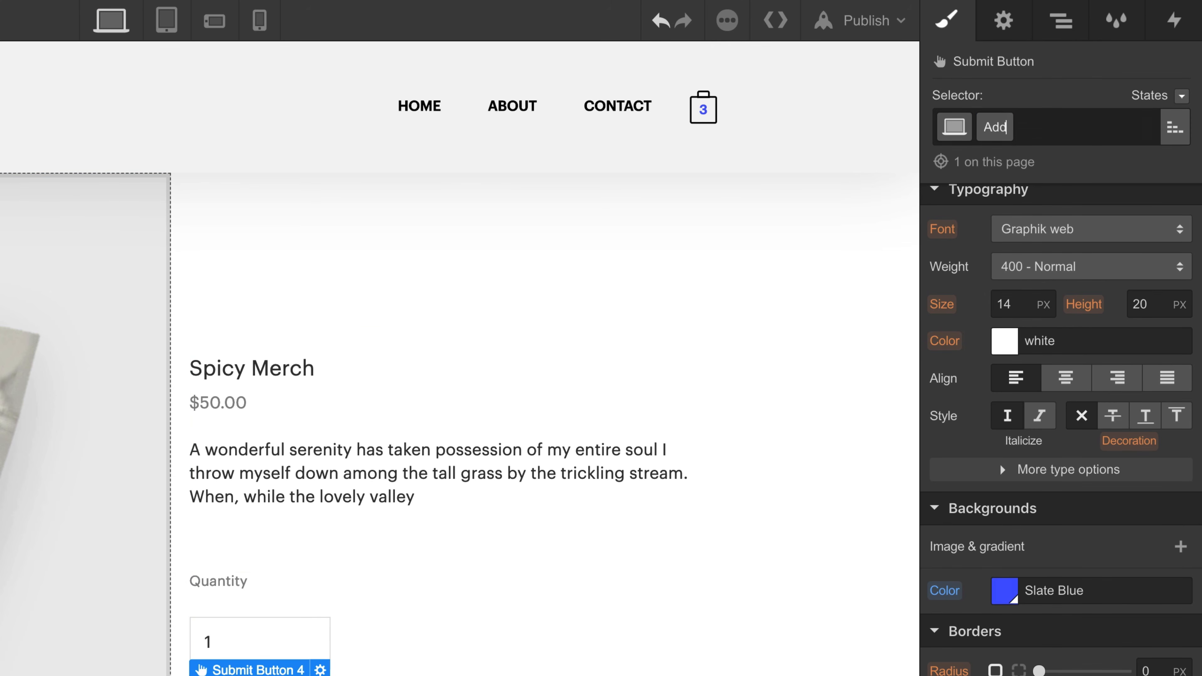
{"action": "type", "text": " to cart button"}
{"action": "key", "text": "Return"}
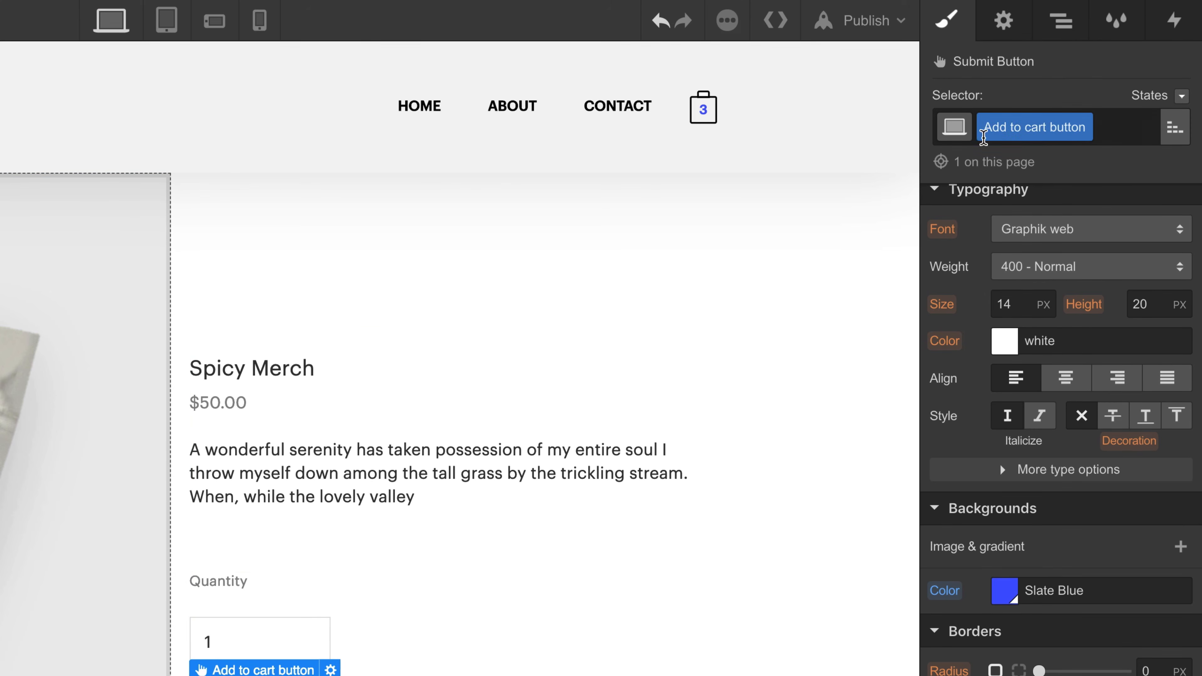
{"action": "key", "text": "Escape"}
- Increase the Quantity input field's bottom margin to 19 px to separate it from the Add To Cart button
{"action": "left_click", "coordinate": [314, 632]}
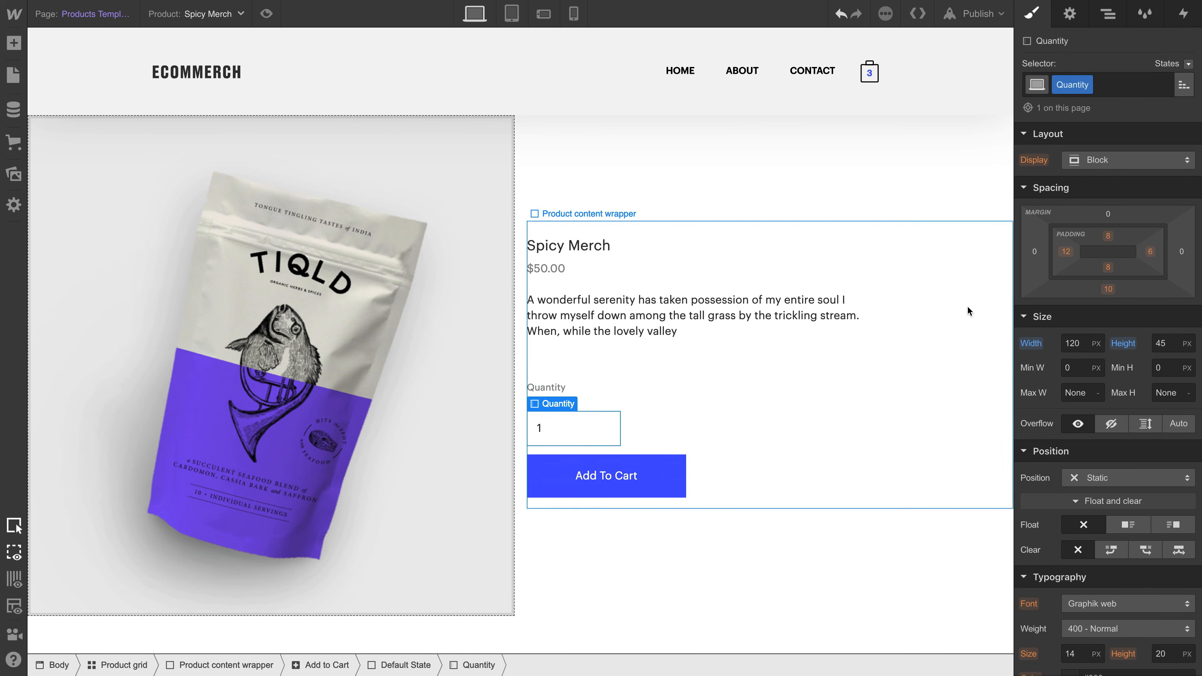
{"action": "left_click_drag", "start_coordinate": [1108, 289], "coordinate": [1066, 309]}
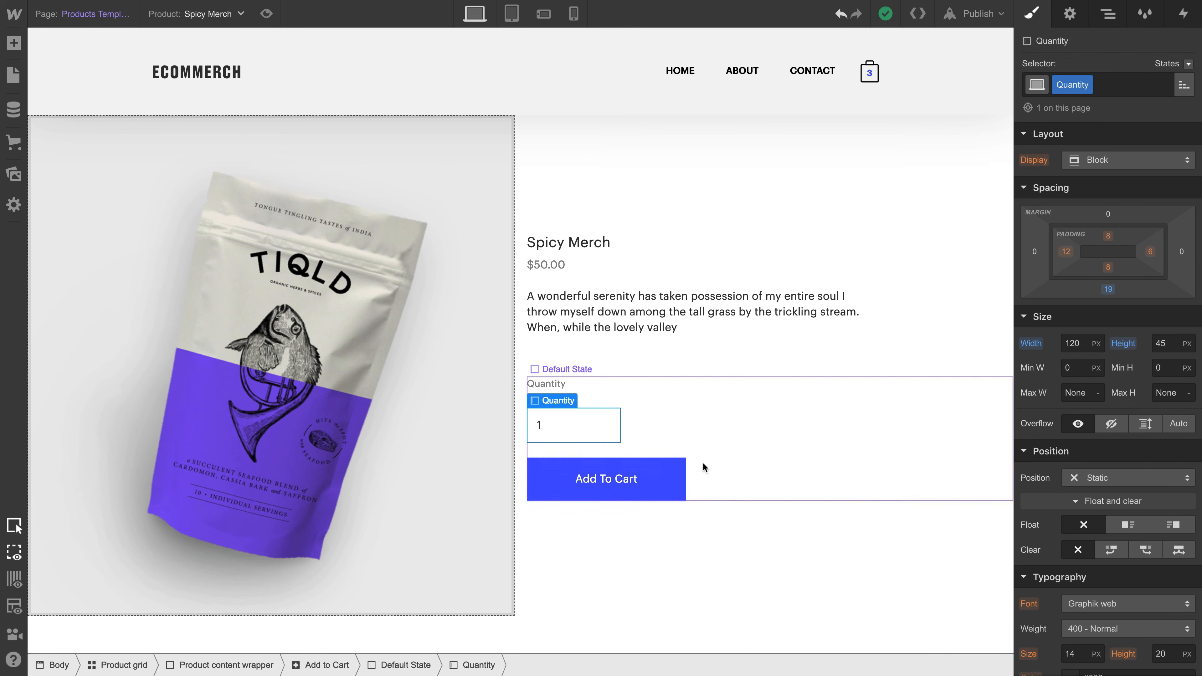
- Set the Add To Cart button's text to size 12 px with the 500 - Medium font weight
{"action": "left_click", "coordinate": [684, 468]}
{"action": "scroll", "coordinate": [1107, 426], "scroll_direction": "down", "scroll_amount": 6}
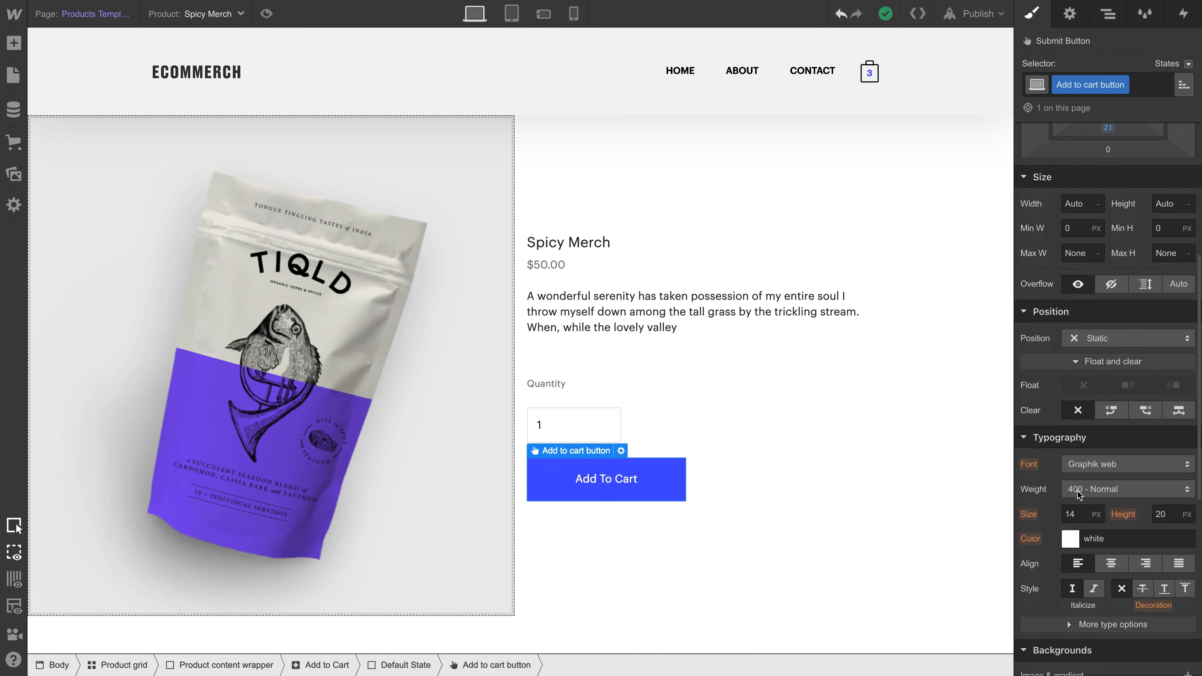
{"action": "left_click", "coordinate": [1082, 515]}
{"action": "type", "text": "12"}
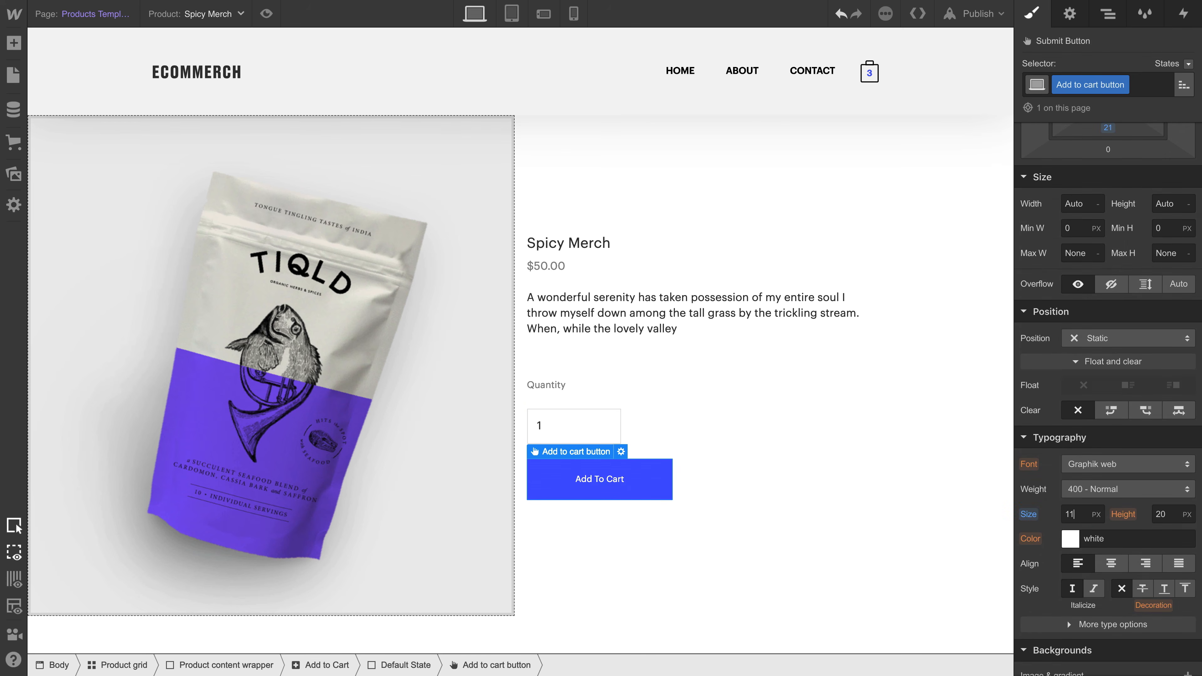
{"action": "left_click", "coordinate": [1095, 490]}
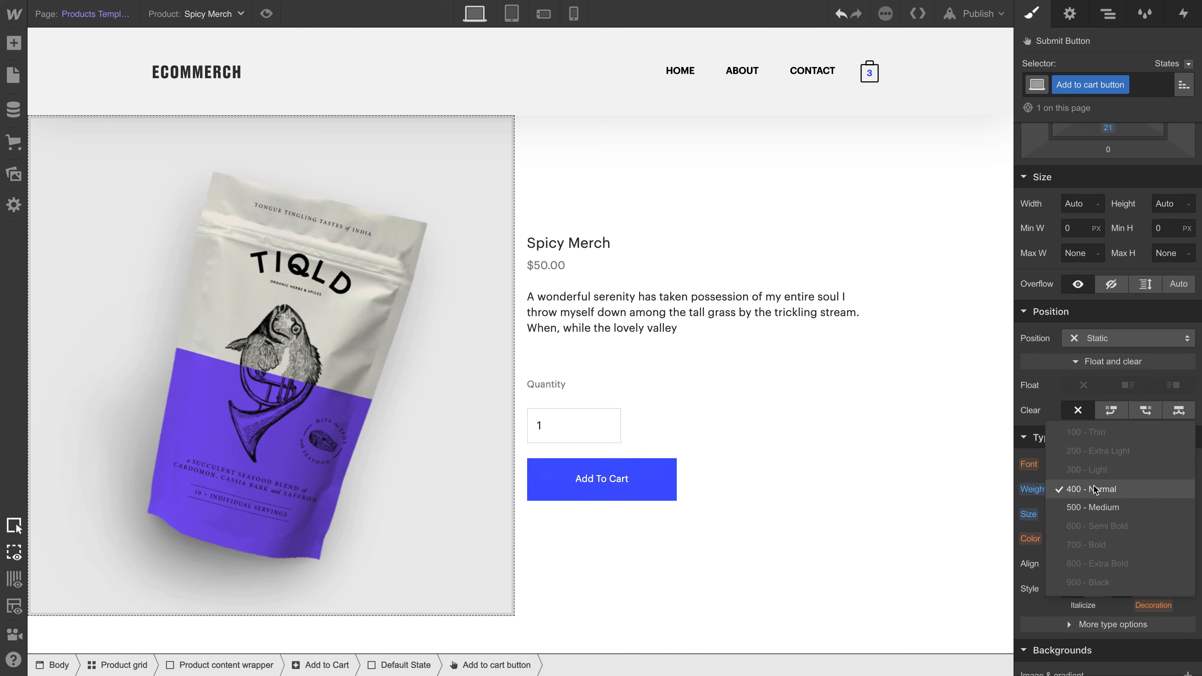
{"action": "left_click", "coordinate": [1095, 506]}
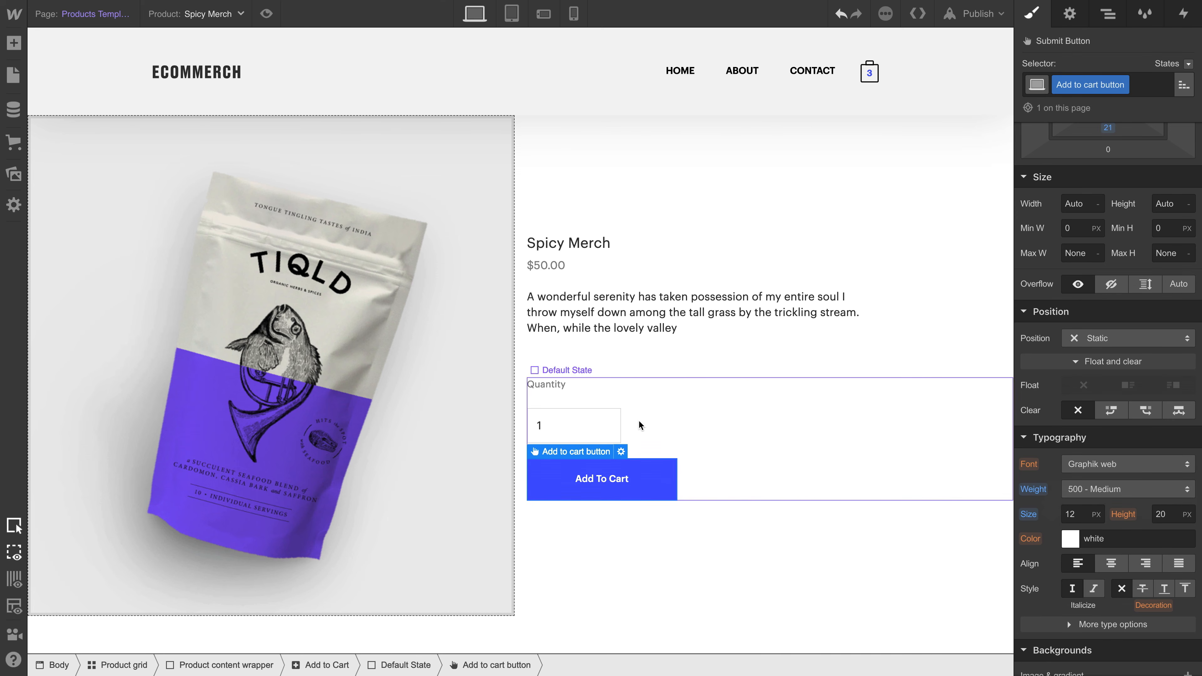
- Reduce the Quantity label's bottom margin to 3 px to bring it closer to the input field
{"action": "left_click", "coordinate": [603, 424]}
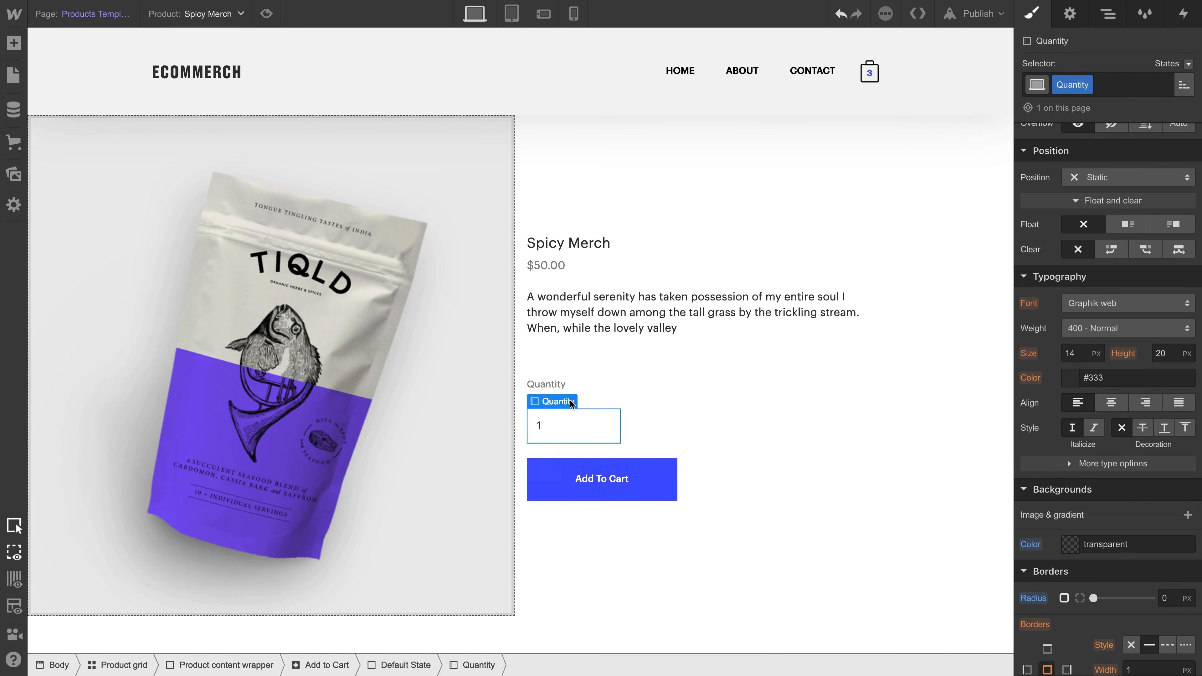
{"action": "left_click", "coordinate": [549, 384]}
{"action": "scroll", "coordinate": [1076, 308], "scroll_direction": "up", "scroll_amount": 5}
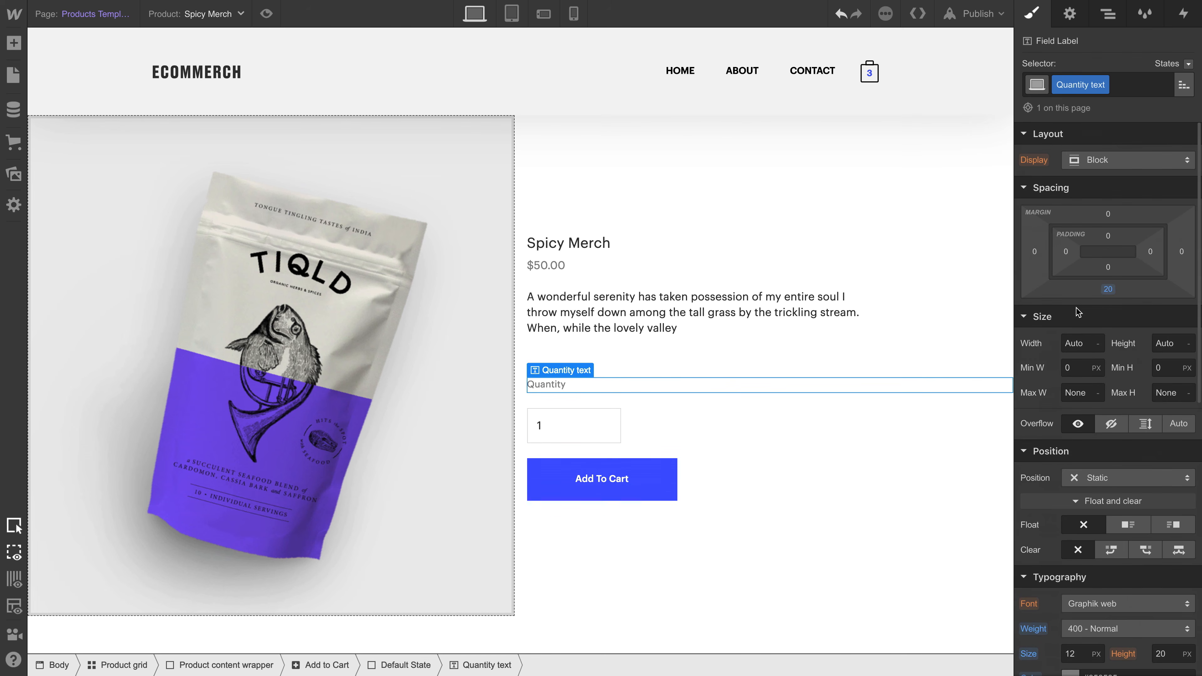
{"action": "left_click_drag", "start_coordinate": [1091, 302], "coordinate": [1098, 255]}
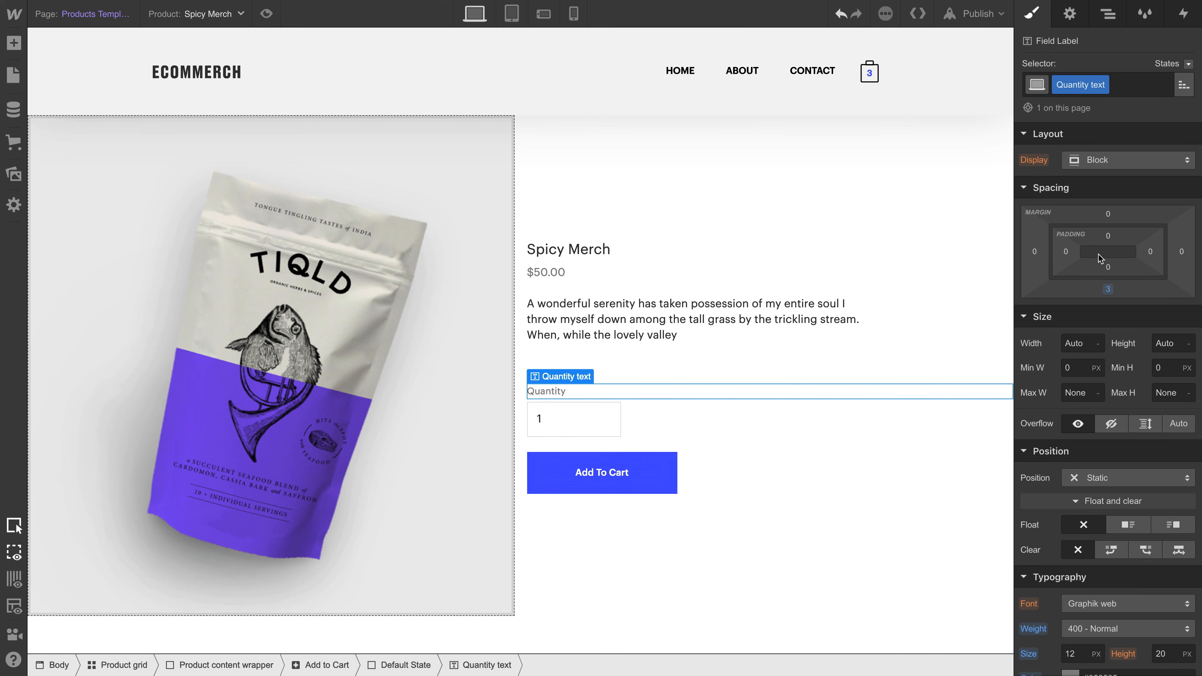
{"action": "key", "text": "Escape"}
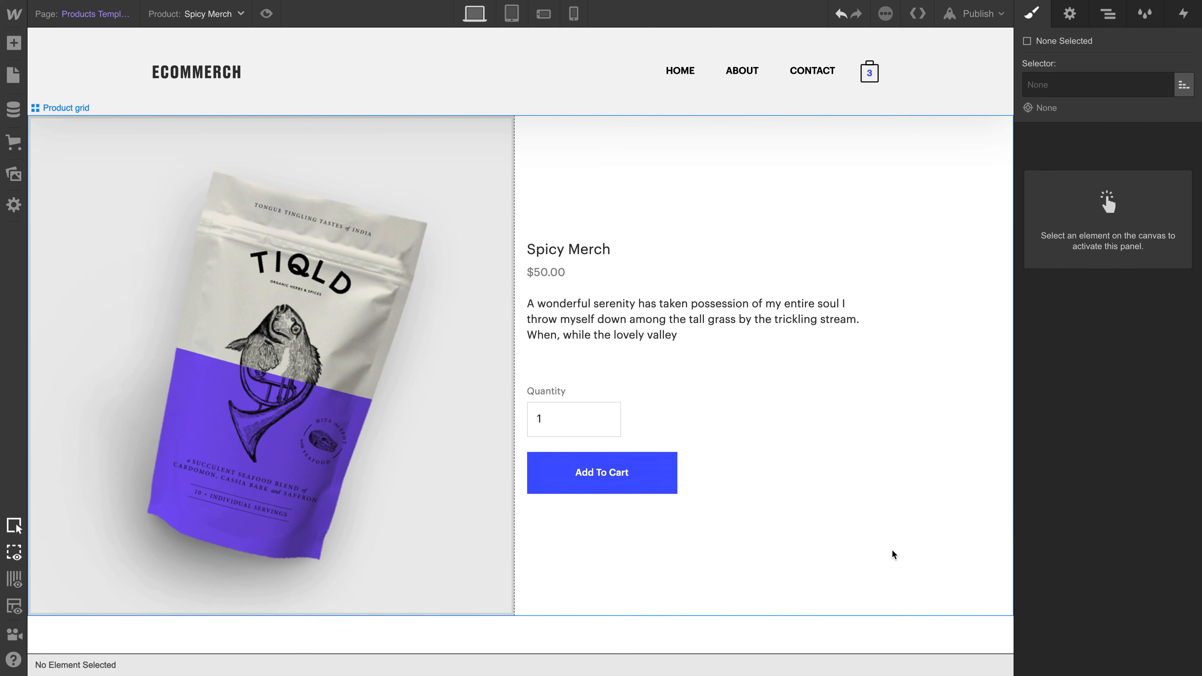
- Switch the template preview through the other products to check the layout with each one's image, name, price and description
{"action": "key", "text": "super+shift+Right"}
{"action": "key", "text": "super+shift+Right"}
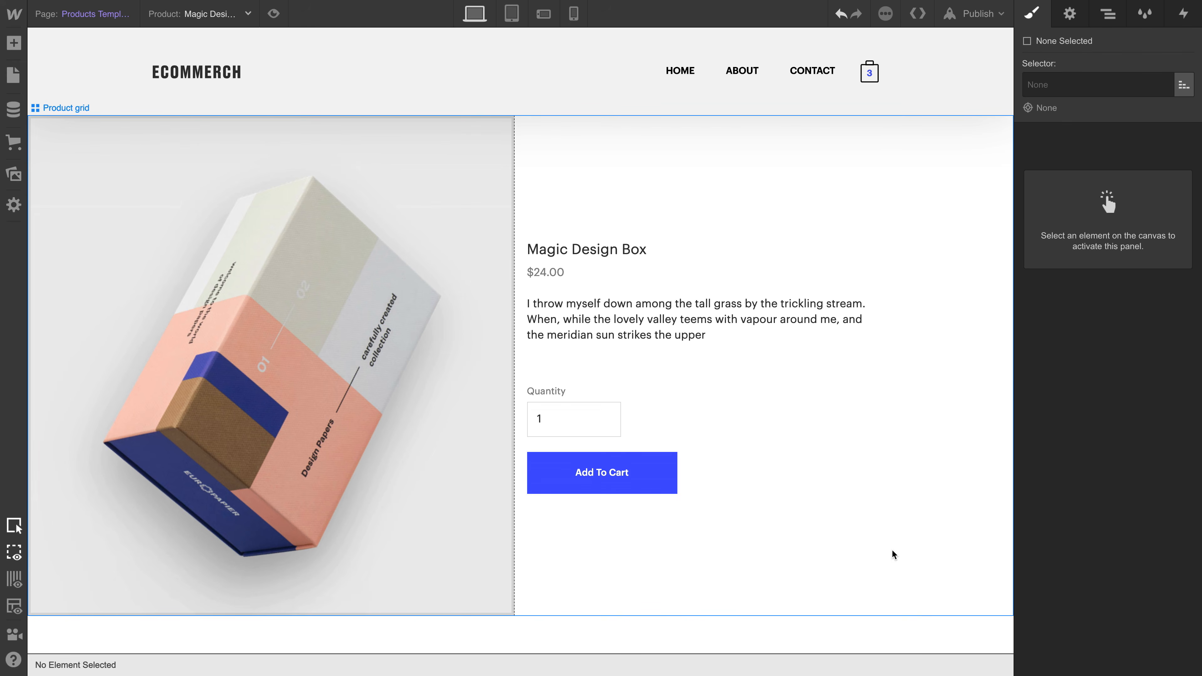
{"action": "key", "text": "super+shift+Right"}
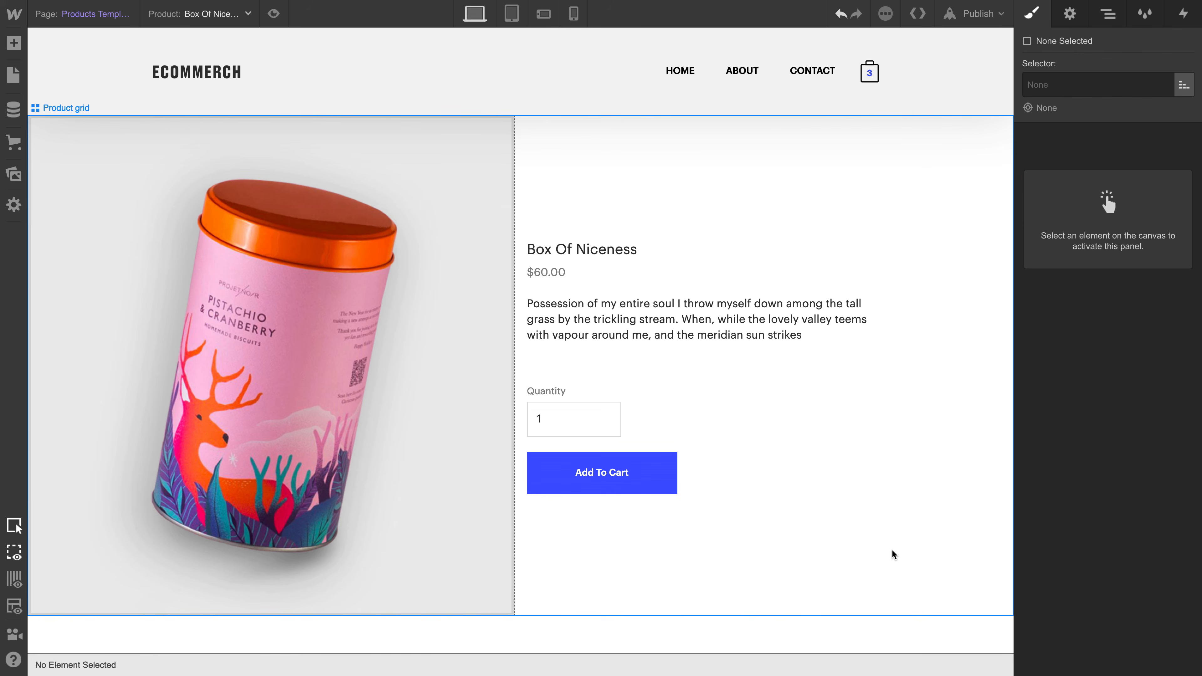
{"action": "key", "text": "super+shift+Right"}
{"action": "key", "text": "super+shift+Right"}
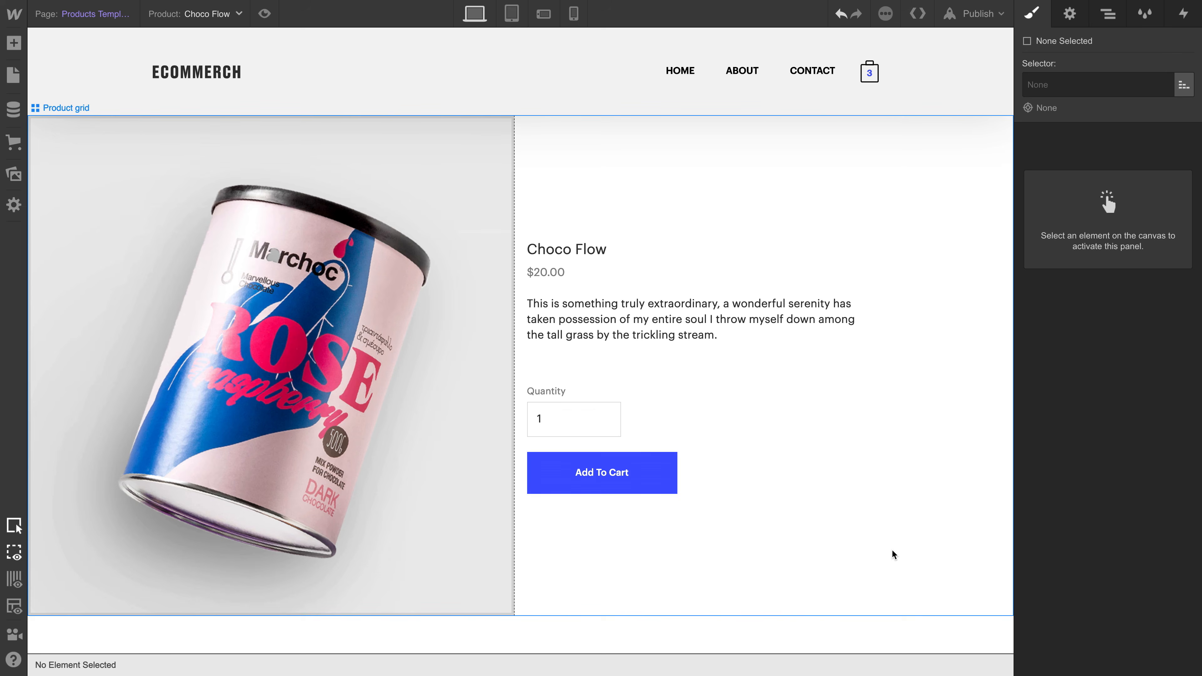
{"action": "key", "text": "super+shift+Right"}
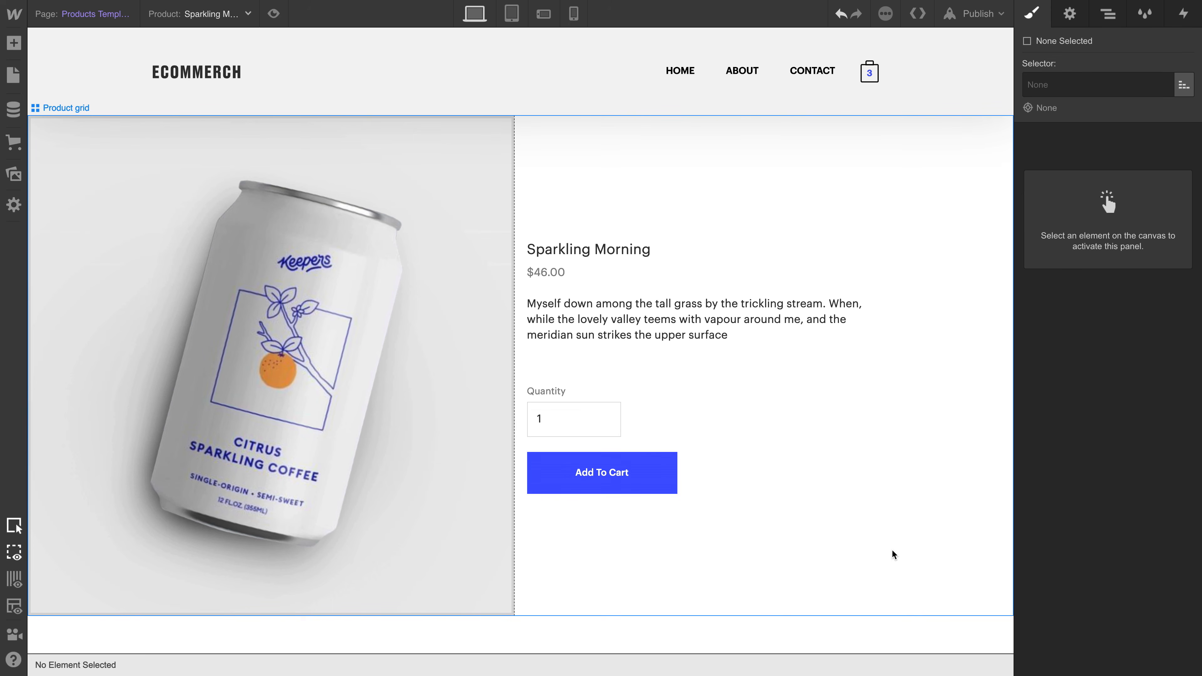
{"action": "key", "text": "super+shift+Left"}
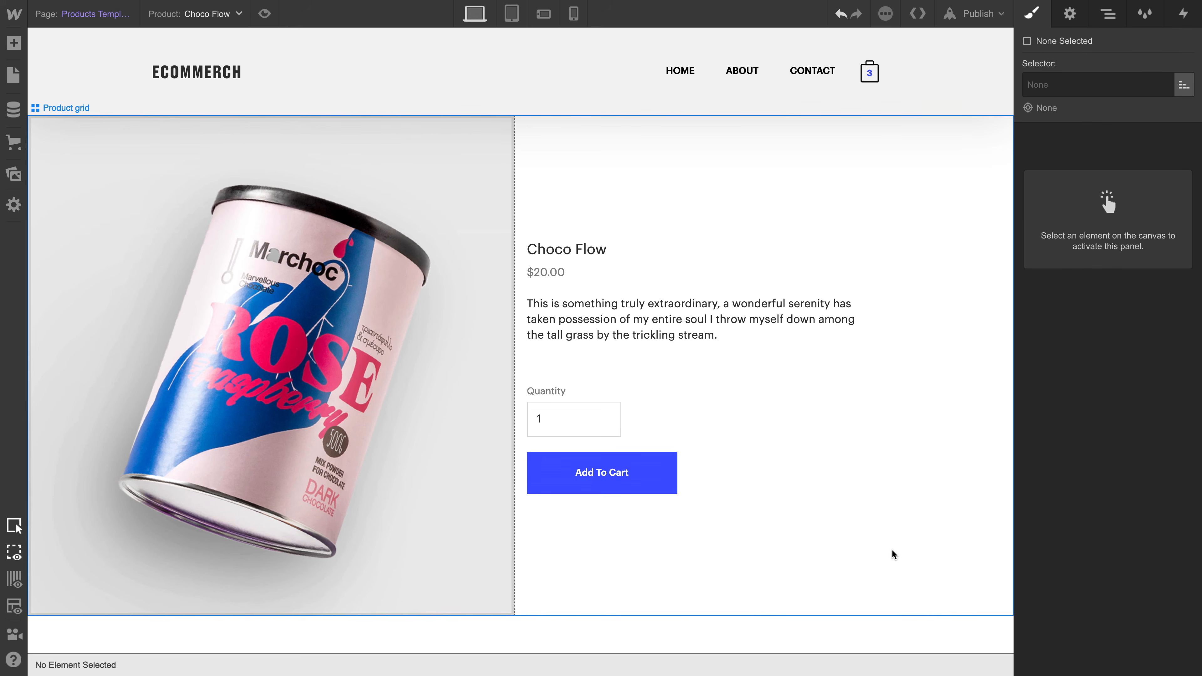
{"action": "key", "text": "super+shift+Left"}
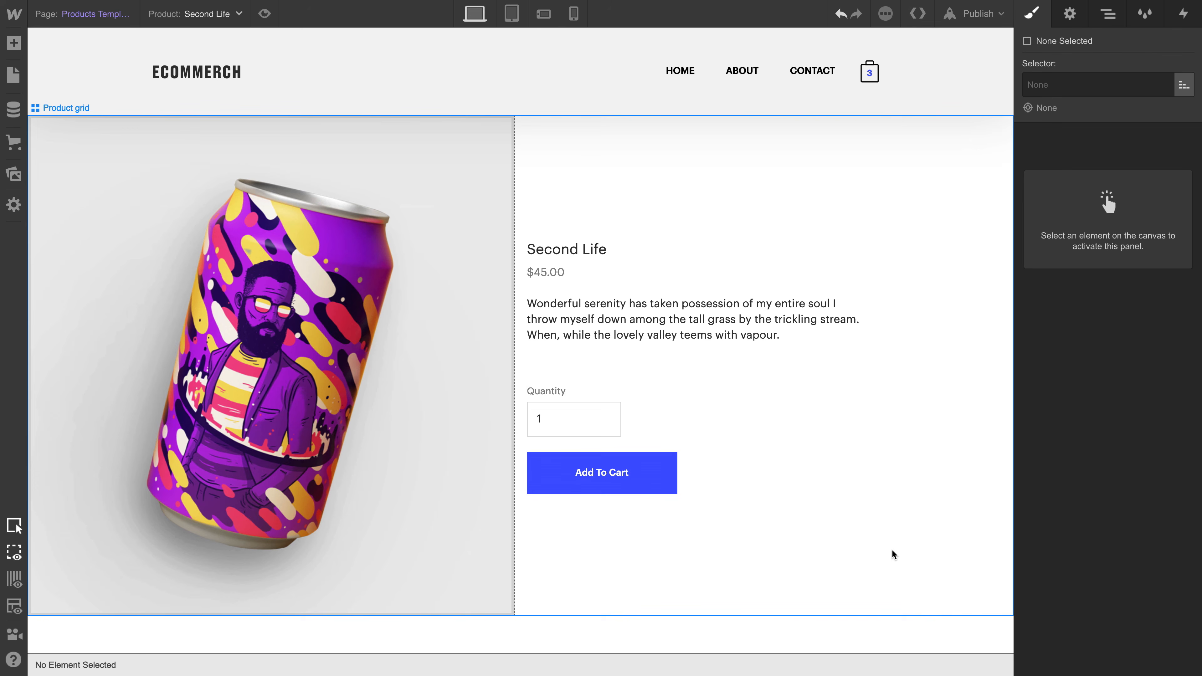